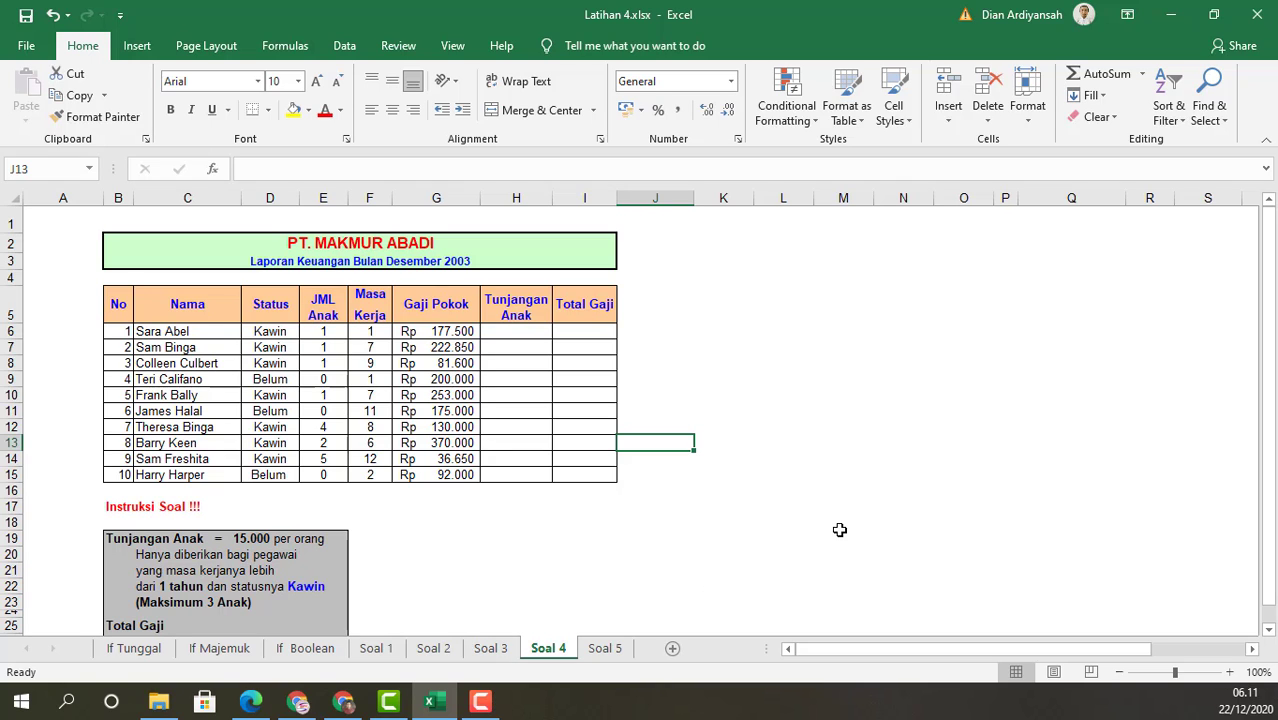
# Step: Examine the salary table's Status, JML Anak and Masa Kerja columns and the rules for Tunjangan Anak and Total Gaji below it
pyautogui.scroll(-3, 834, 525)
pyautogui.scroll(3, 833, 527)
pyautogui.scroll(-1, 638, 503)
pyautogui.scroll(1, 632, 498)
pyautogui.click(270, 490)
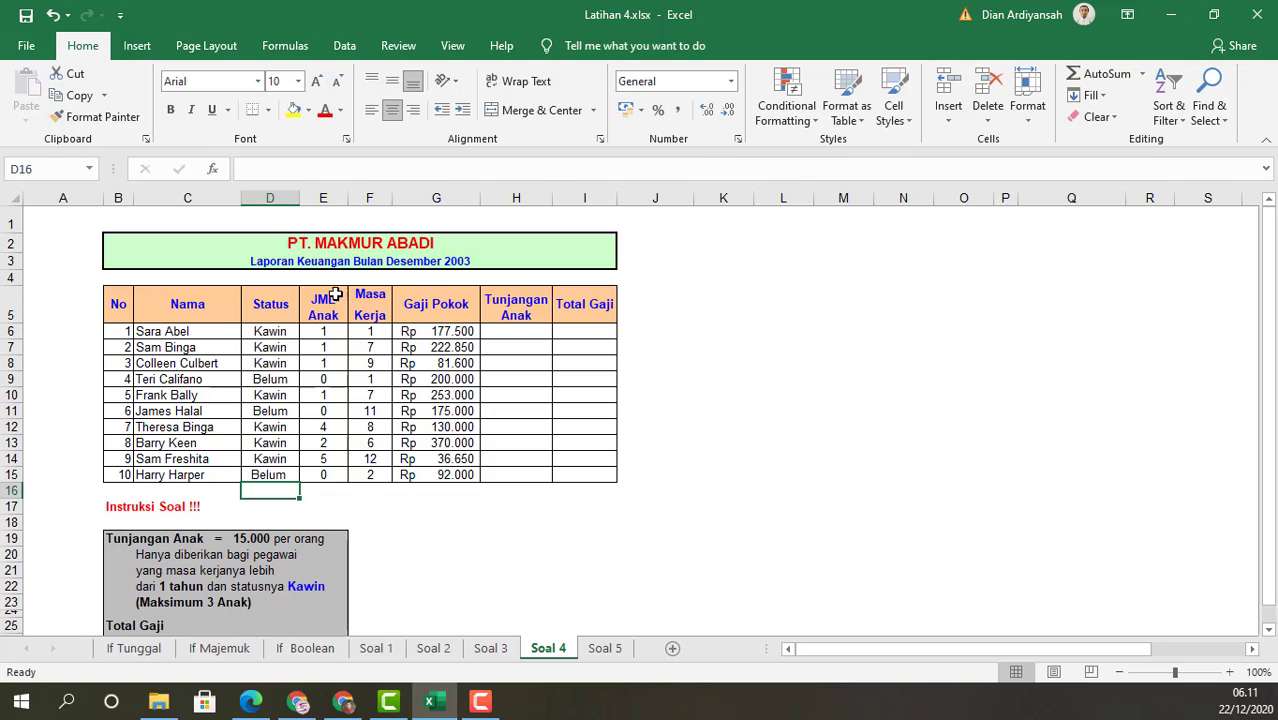
pyautogui.click(260, 331)
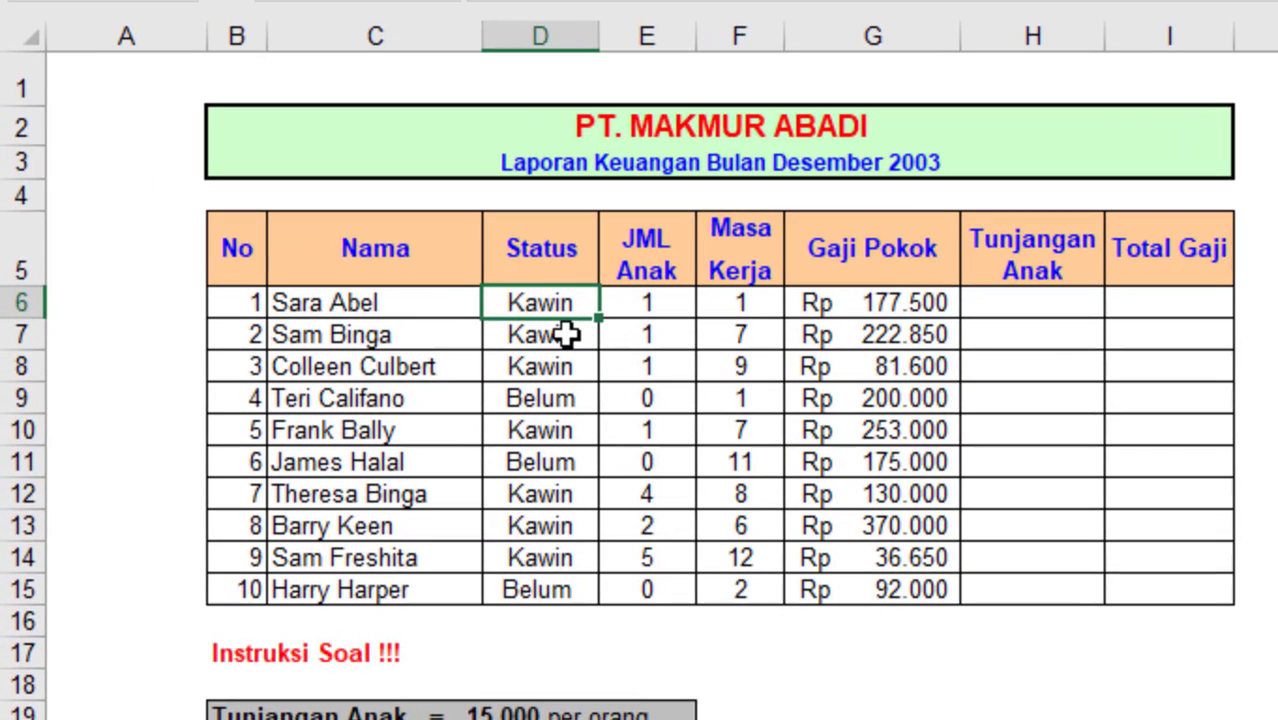
pyautogui.click(568, 334)
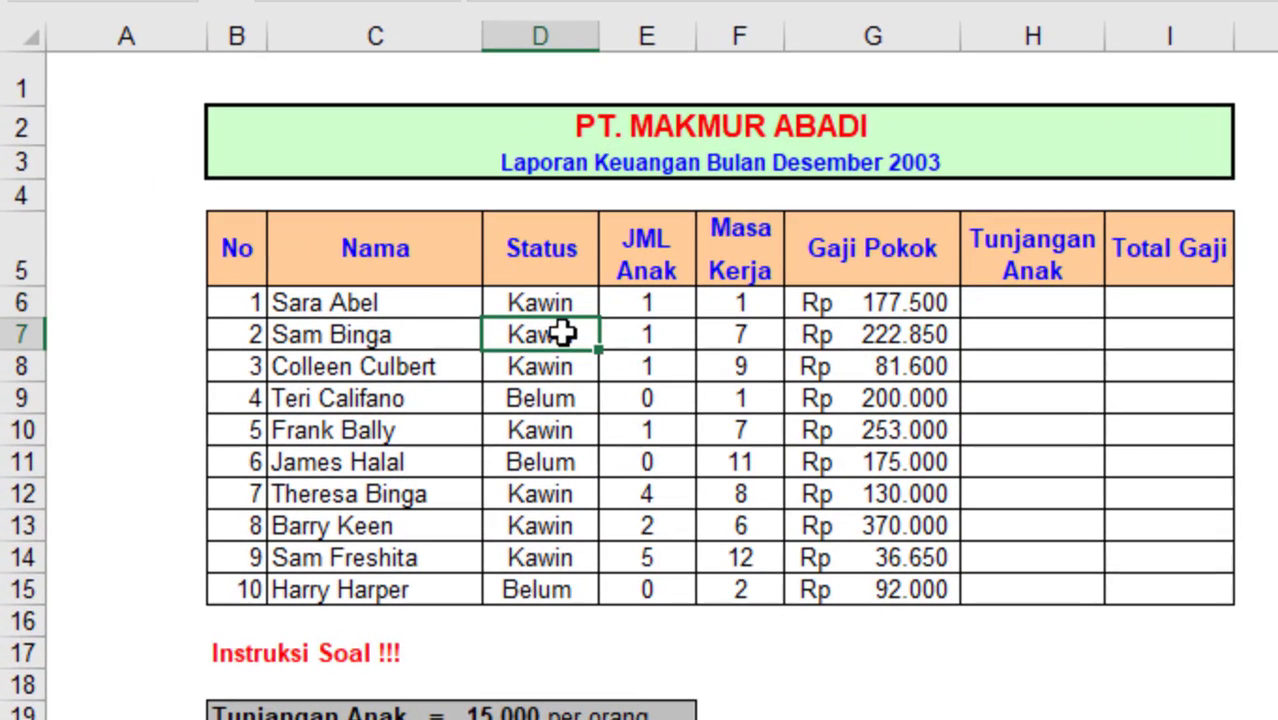
pyautogui.click(525, 596)
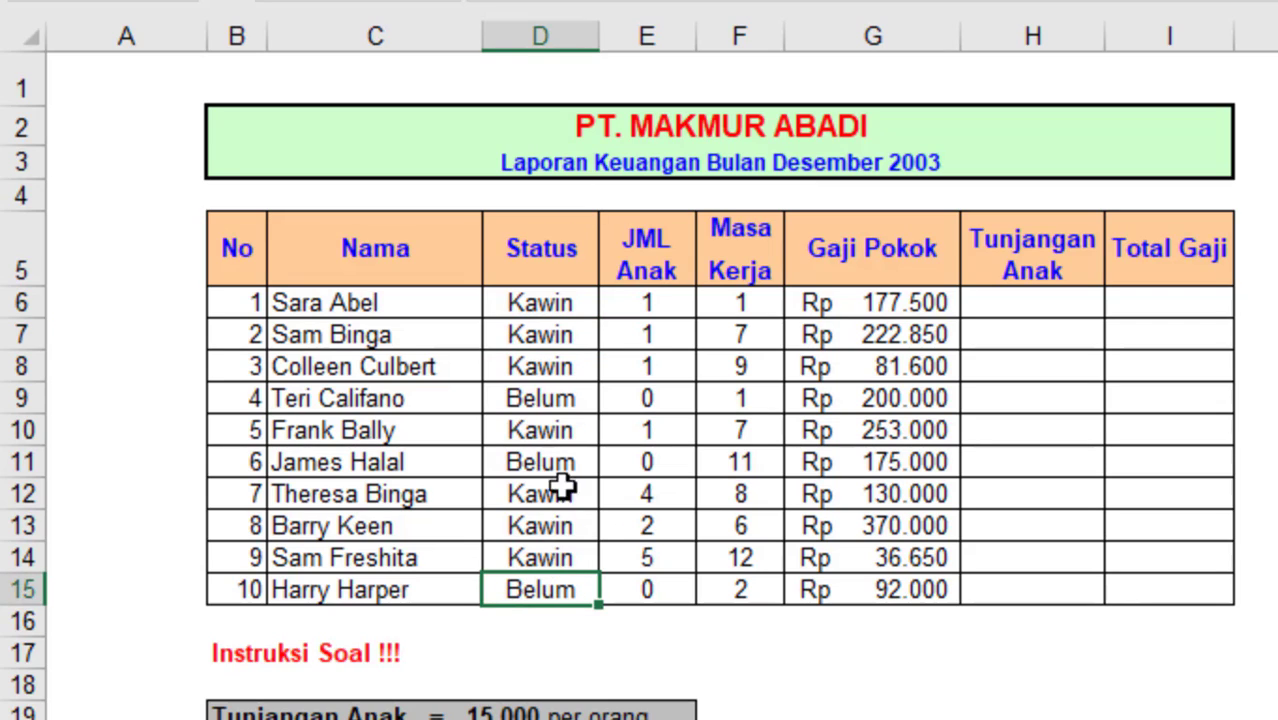
pyautogui.click(577, 566)
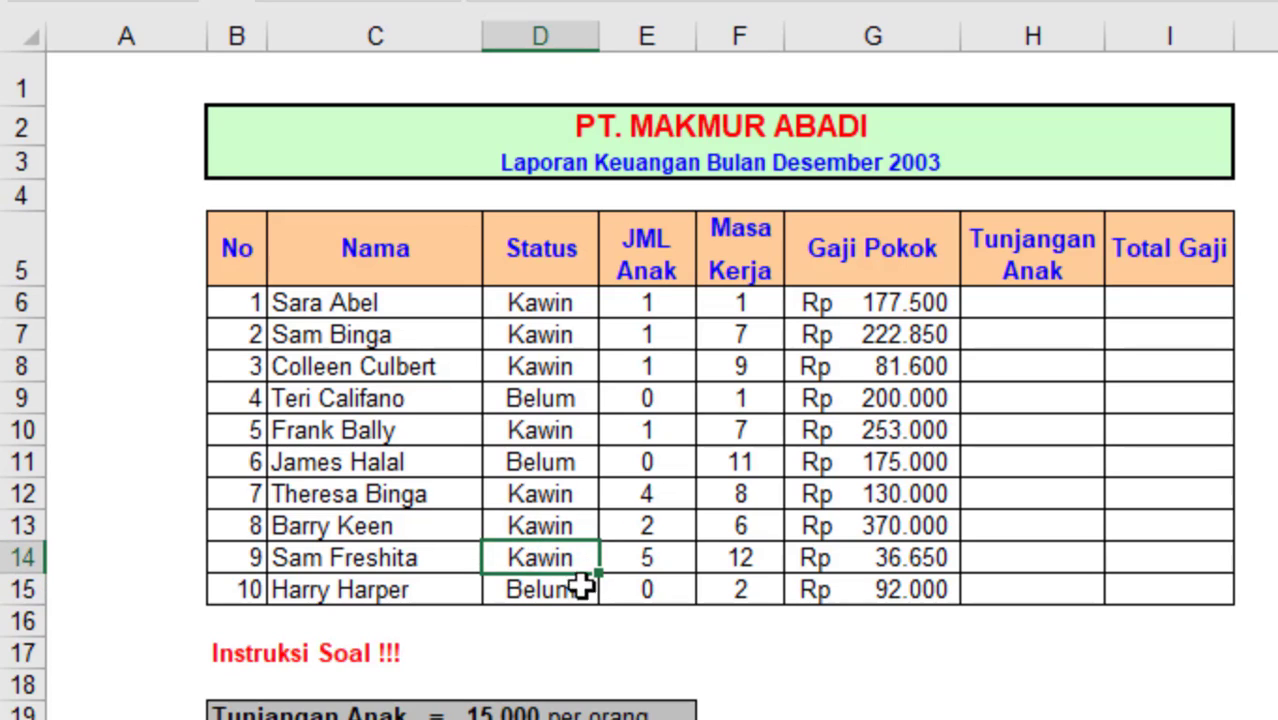
pyautogui.click(543, 521)
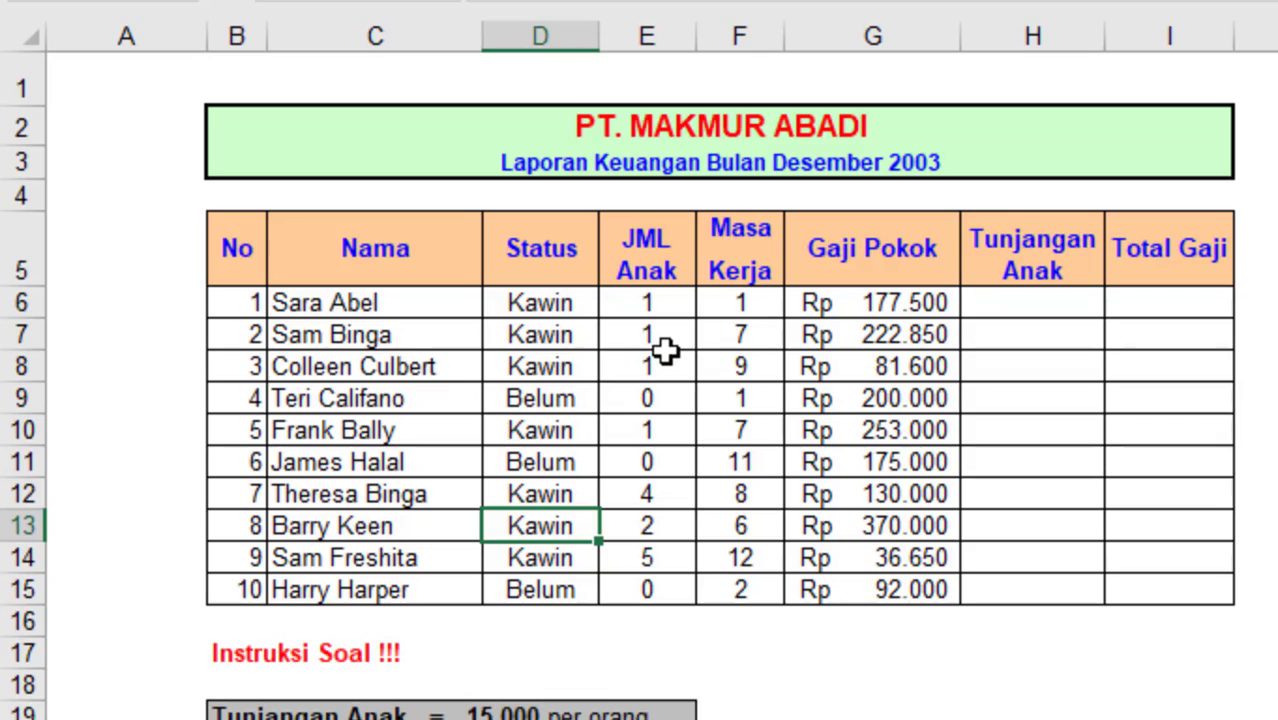
pyautogui.scroll(-1, 665, 350)
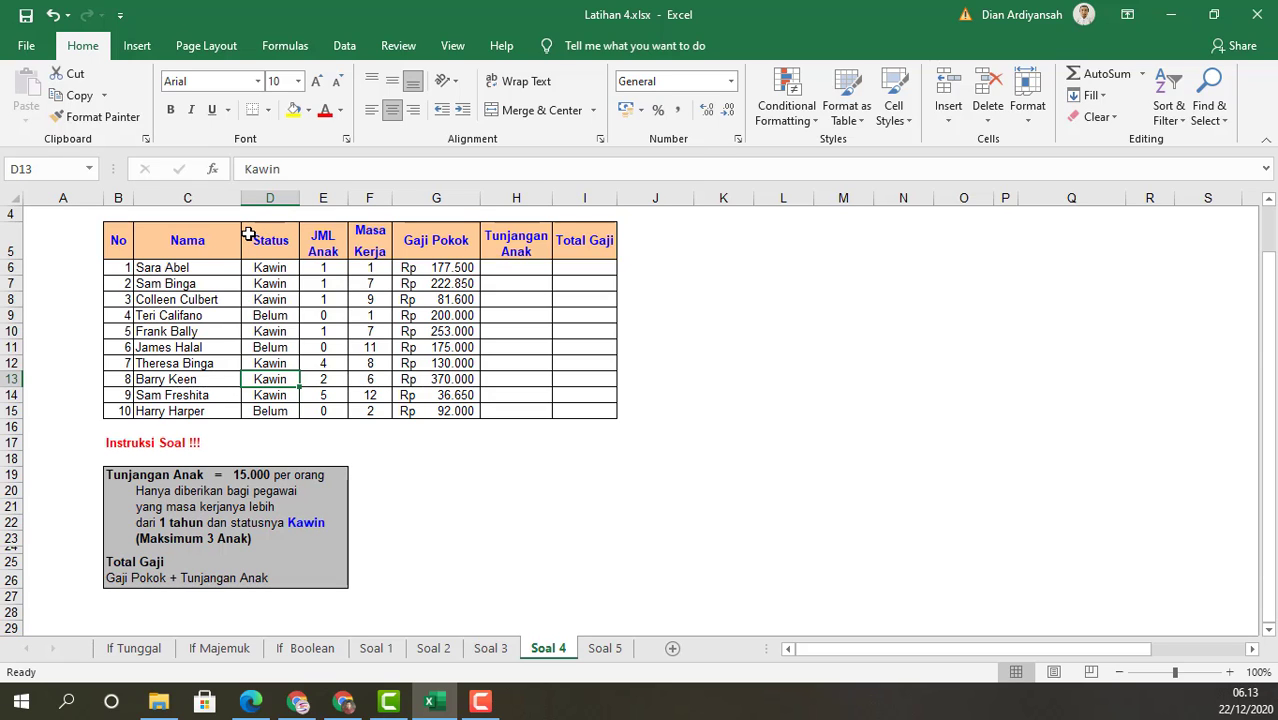
# Step: Start an IF formula in H15 with the logical test AND(F15>1;D15="Kawin")
pyautogui.click(505, 413)
pyautogui.scroll(2, 709, 524)
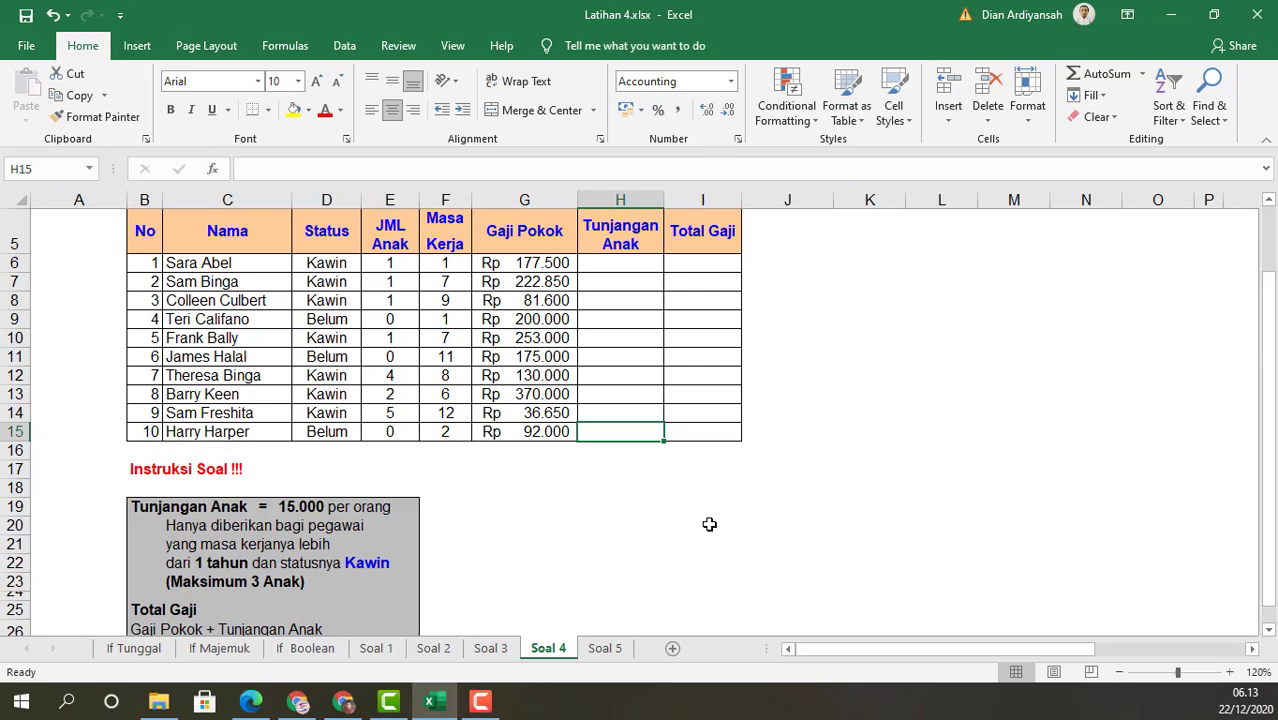
pyautogui.write('=')
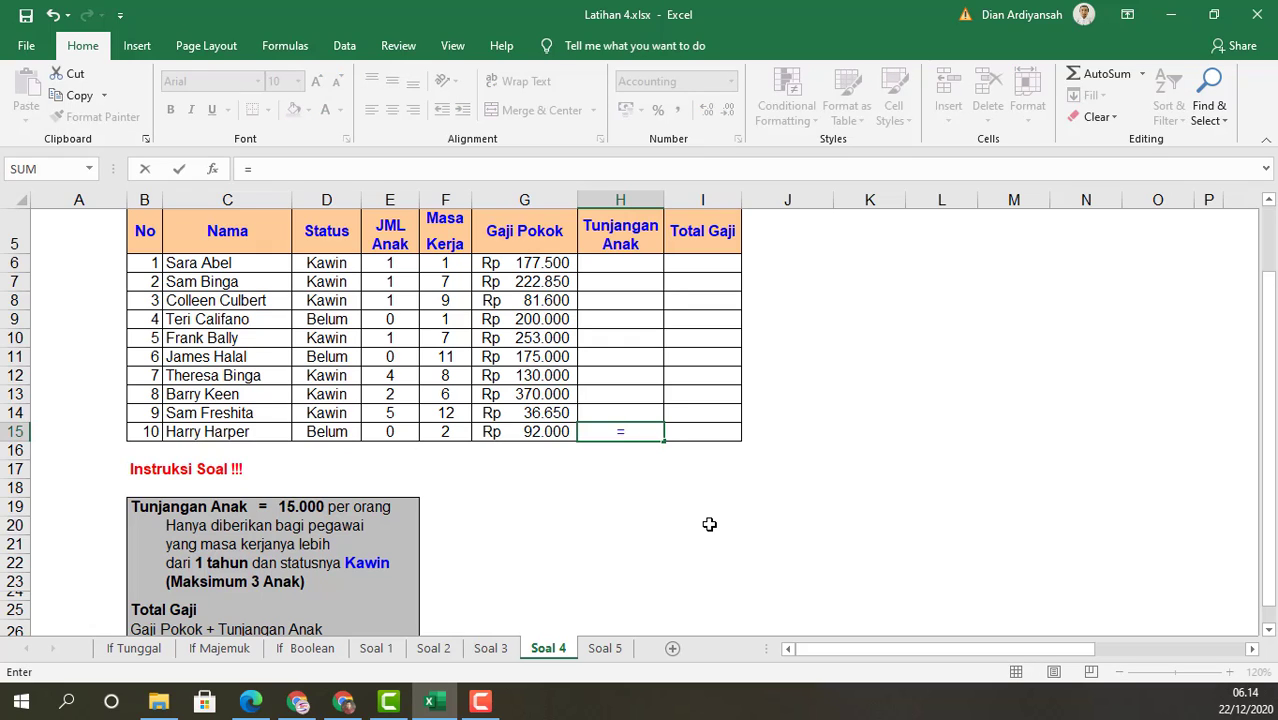
pyautogui.write('IF(')
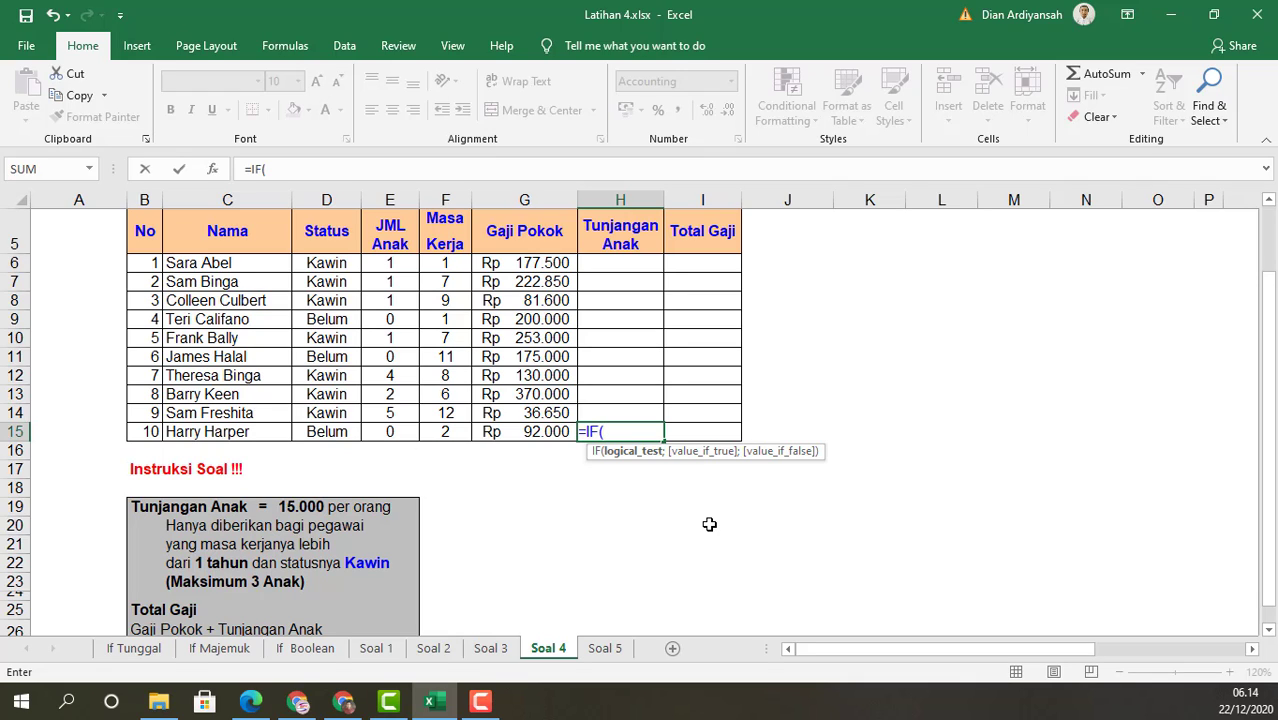
pyautogui.write('and')
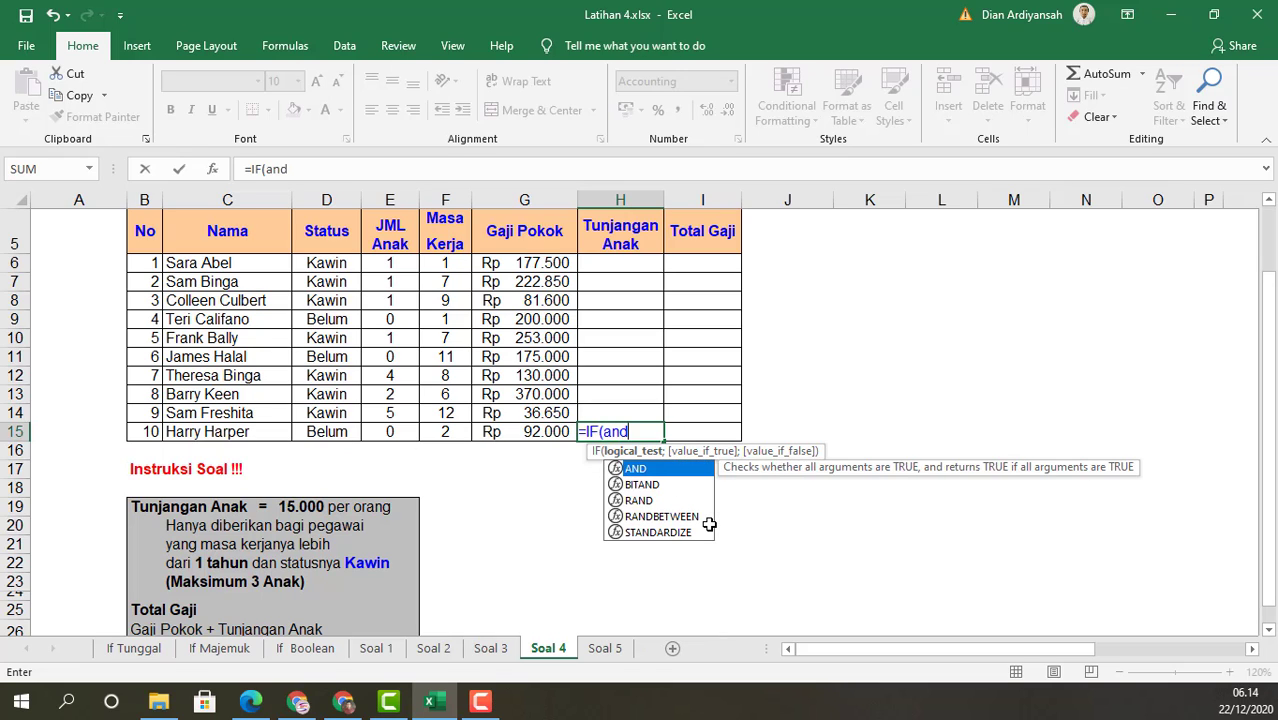
pyautogui.press('Tab')
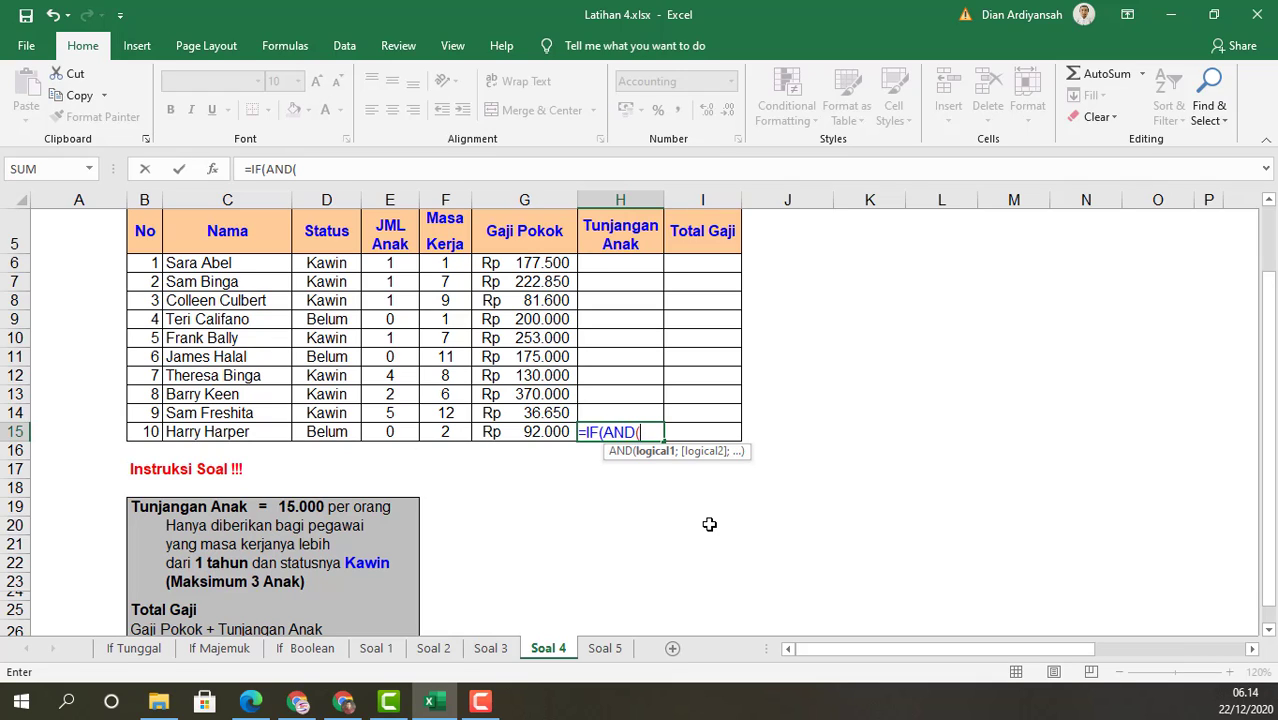
pyautogui.click(437, 432)
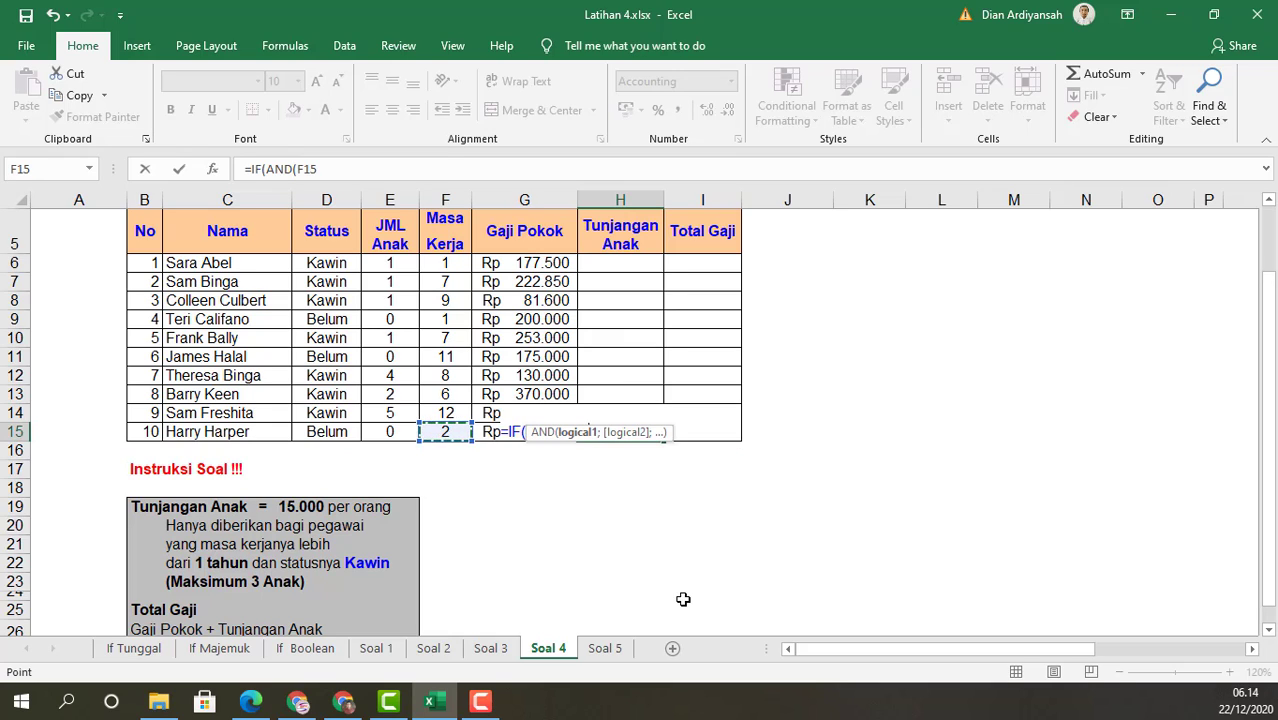
pyautogui.write('>')
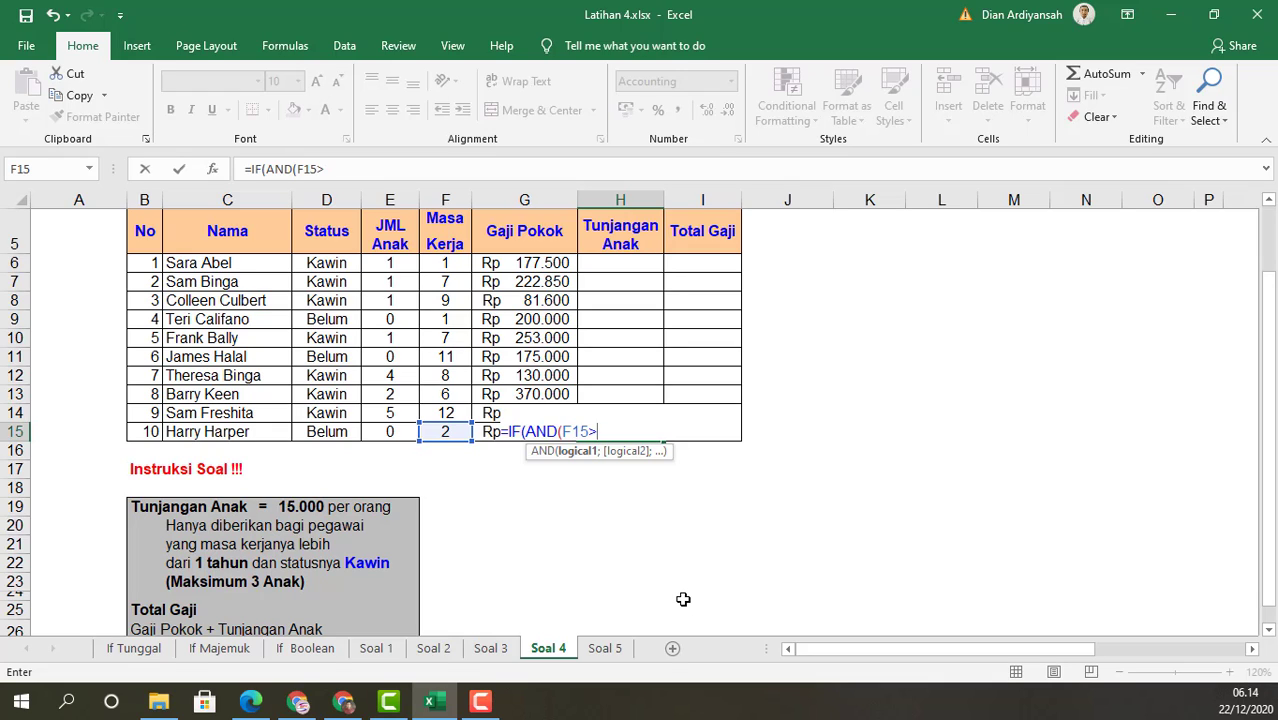
pyautogui.write('1')
pyautogui.write(';')
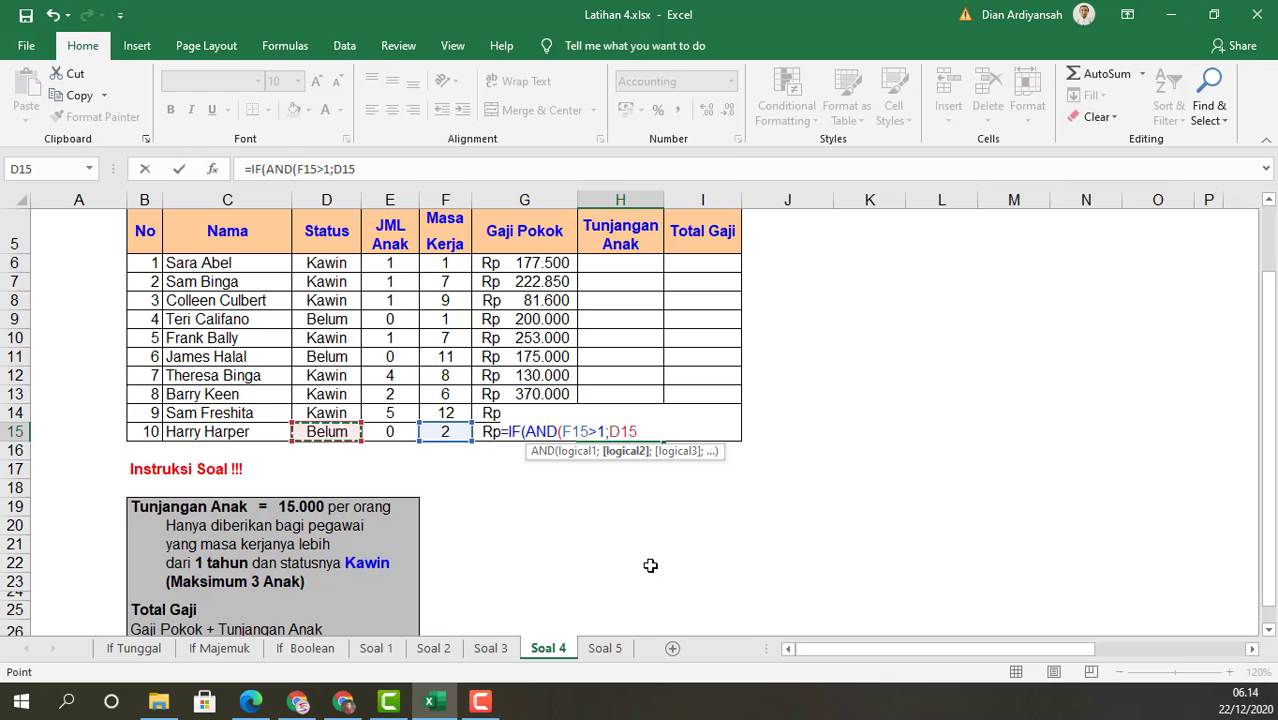
pyautogui.write('="Kaw')
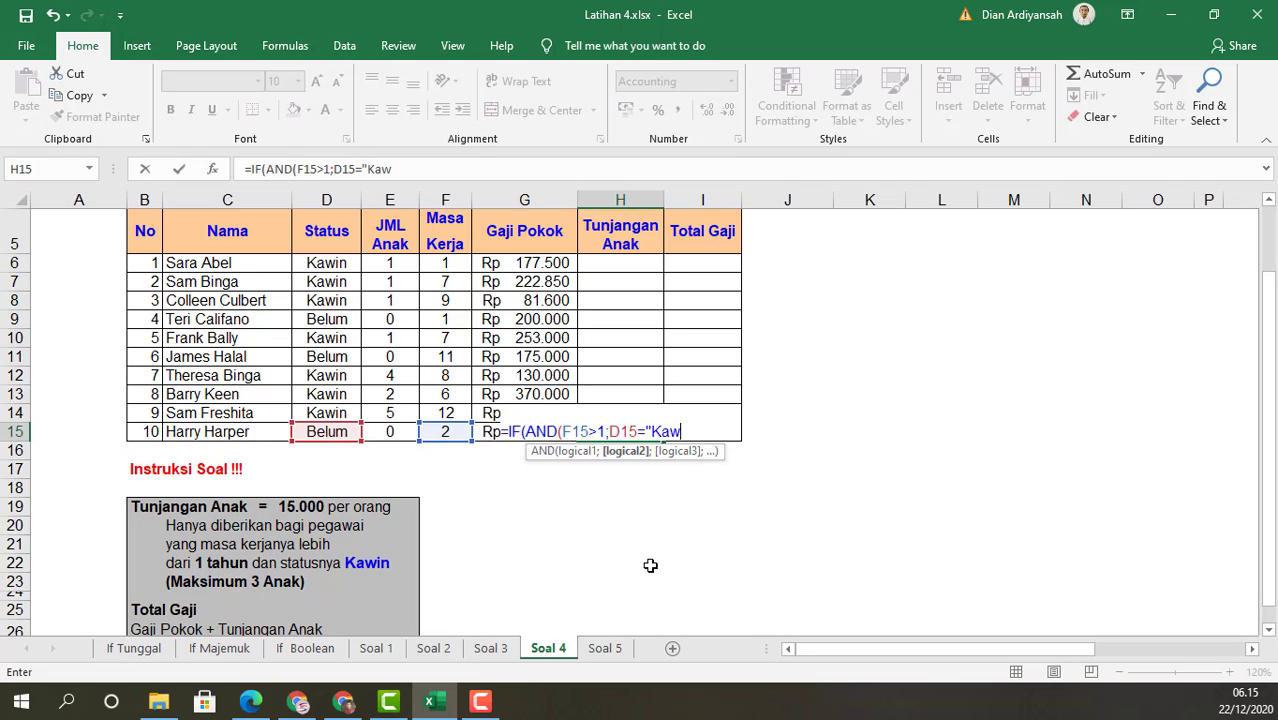
pyautogui.write('in")')
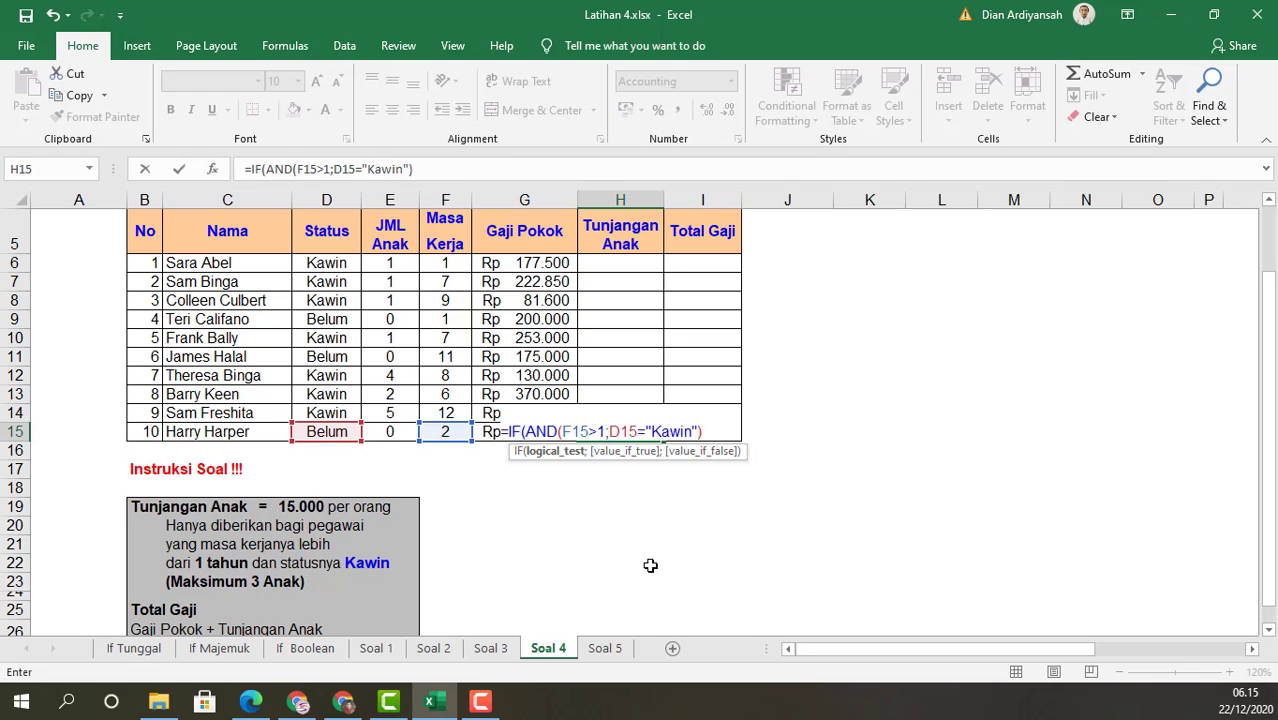
# Step: Complete the H15 formula with "Tunjangan" as the true value and 0 as the false value
pyautogui.write(';')
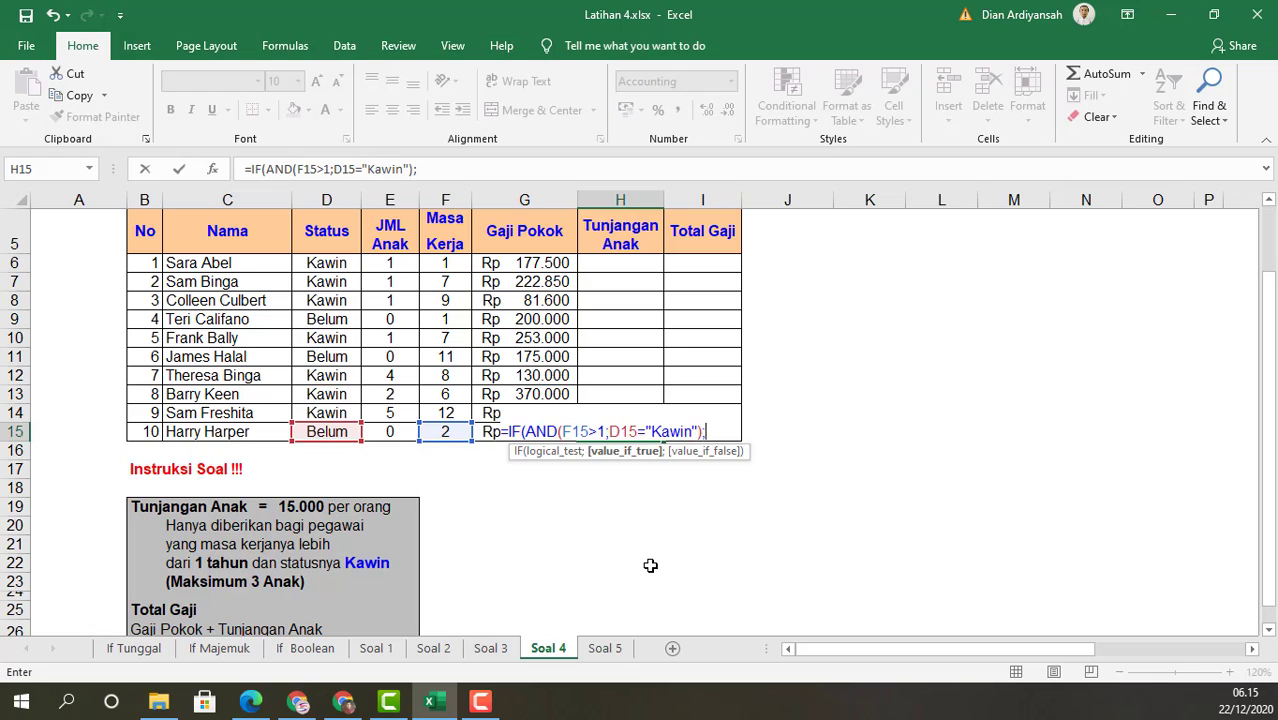
pyautogui.write('"Tunjan')
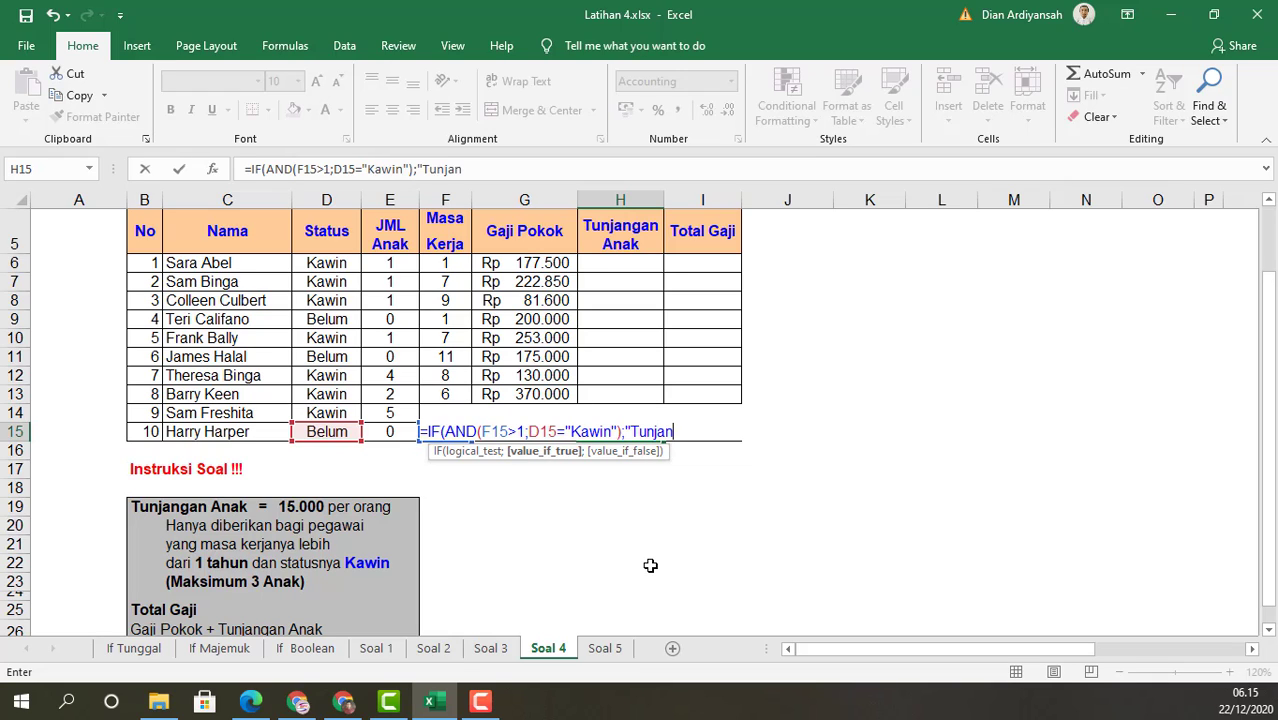
pyautogui.write('gan";0')
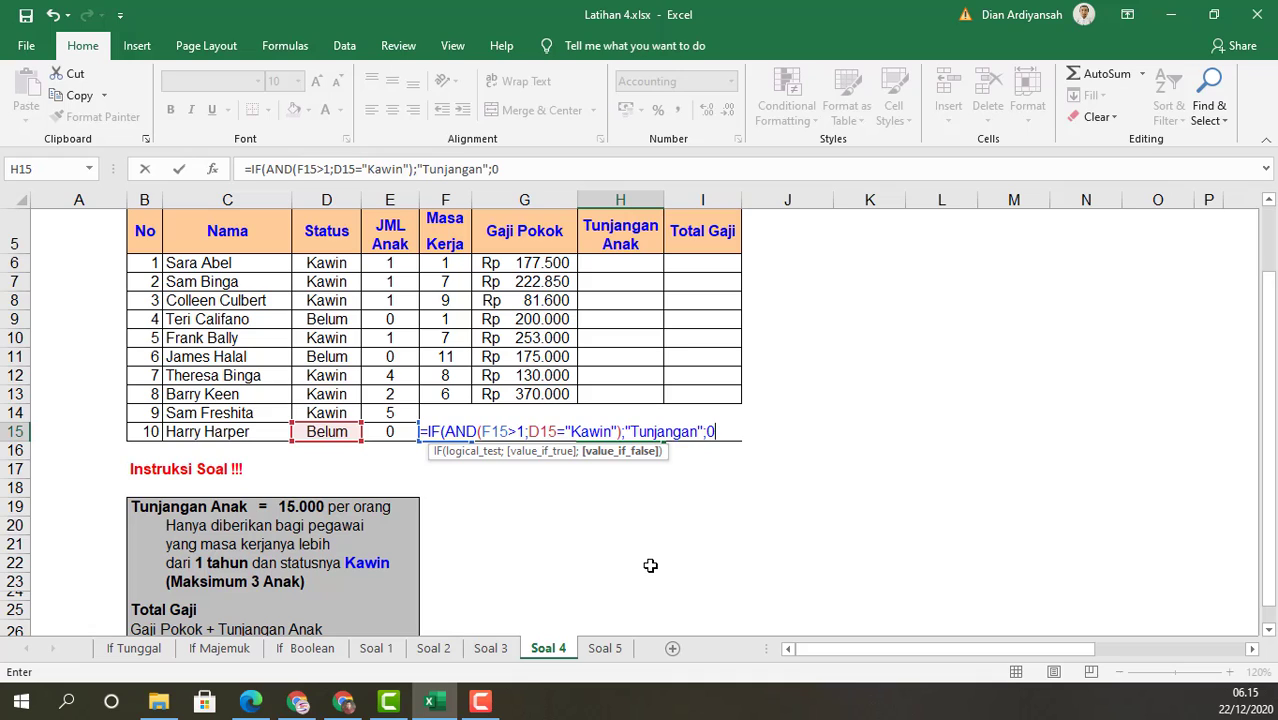
pyautogui.write(')')
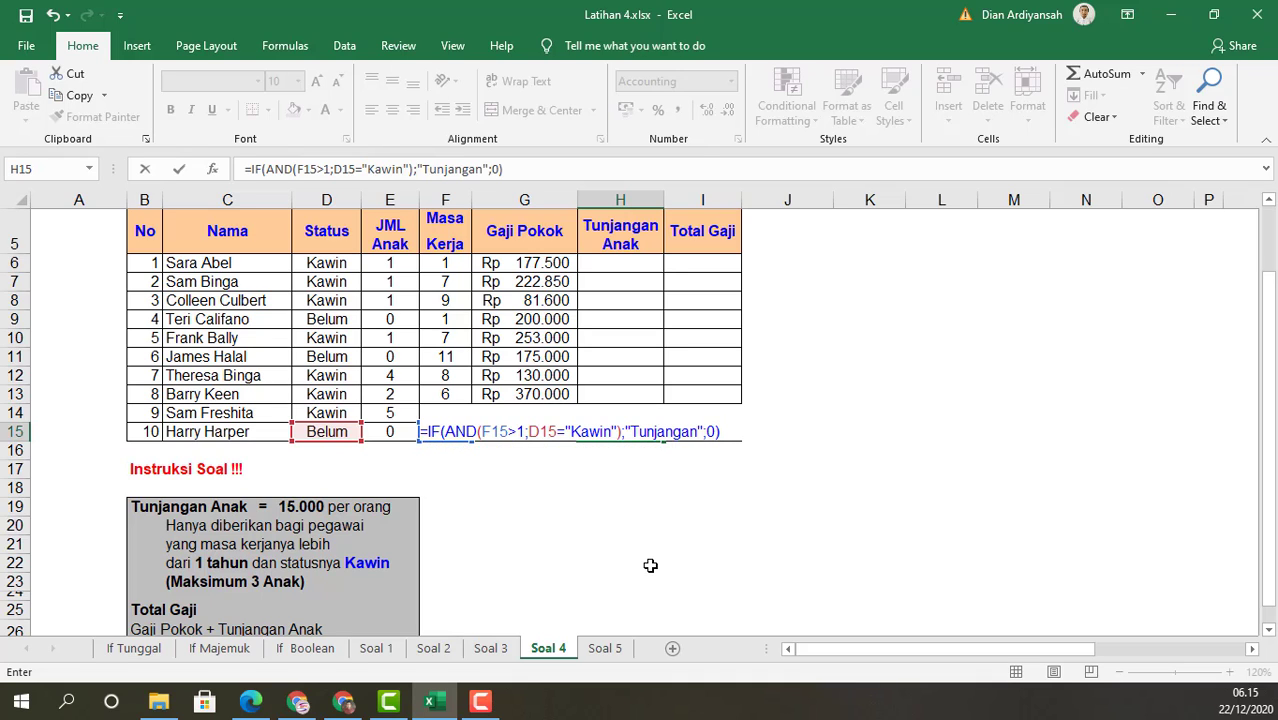
pyautogui.press('Return')
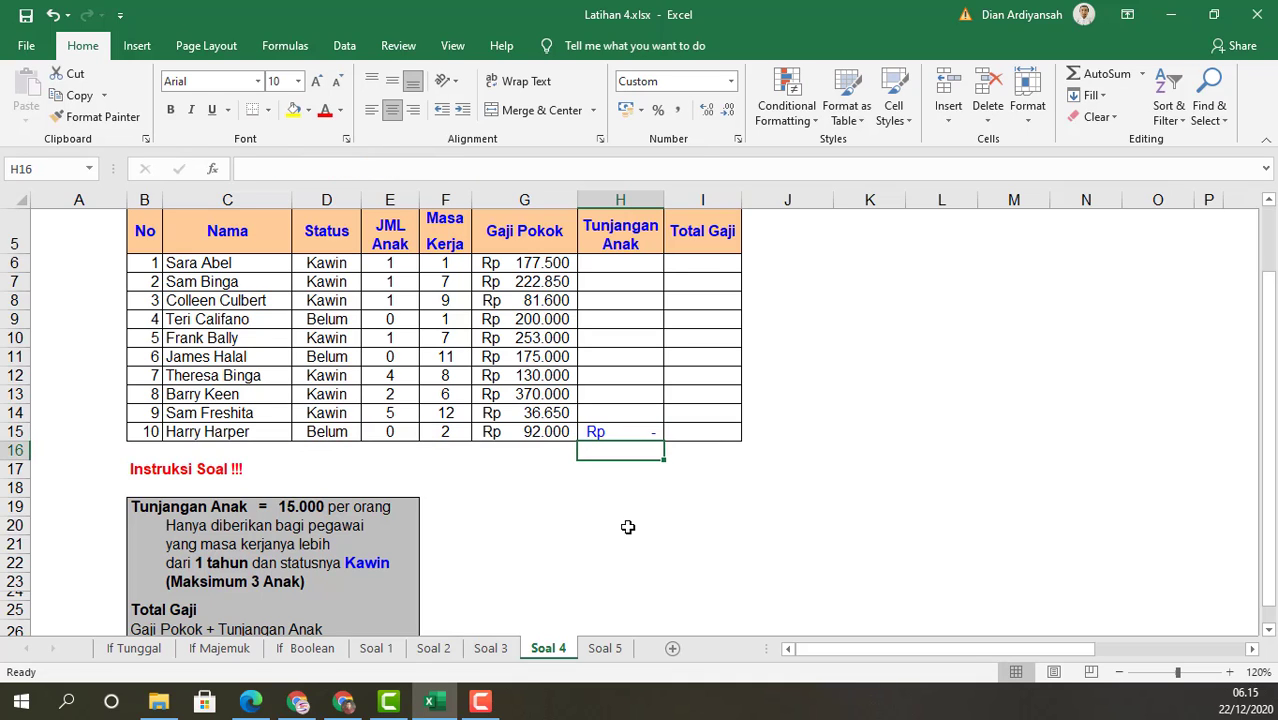
# Step: Fill the H15 formula up to H6 and apply the Accounting format with 0 decimal places and the Rp Indonesian symbol
pyautogui.click(639, 434)
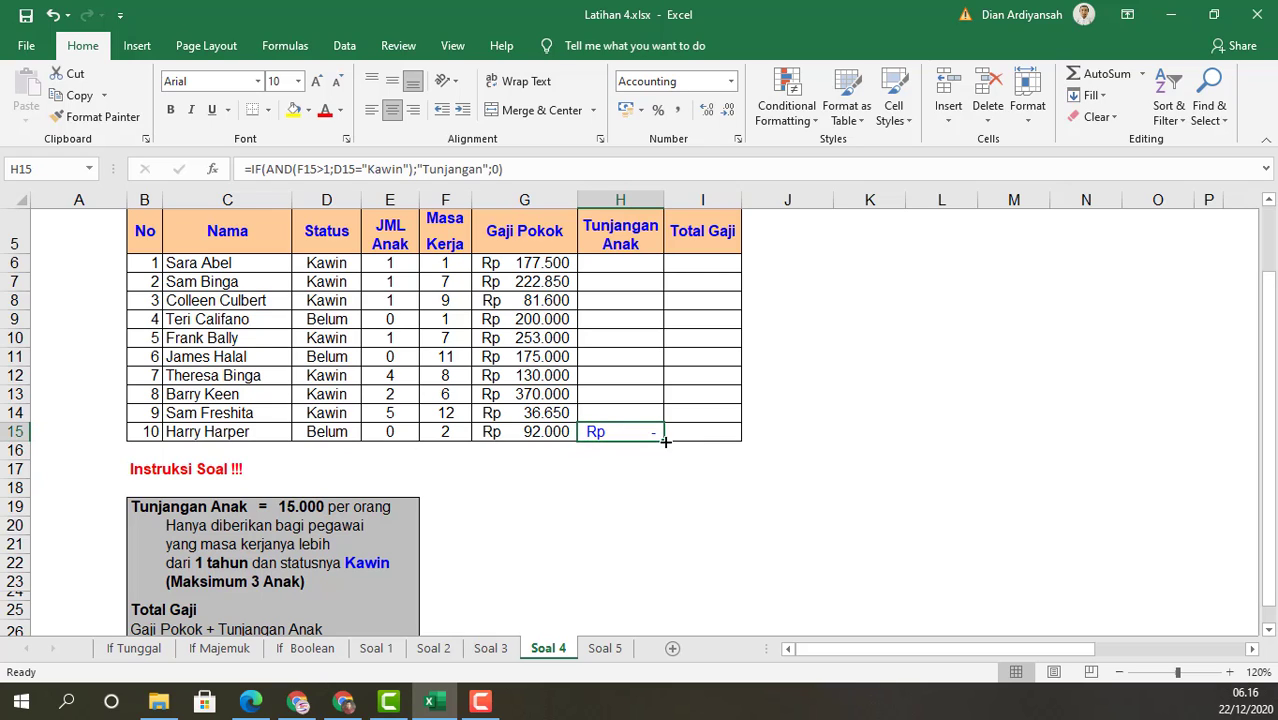
pyautogui.moveTo(667, 441); pyautogui.dragTo(662, 260)
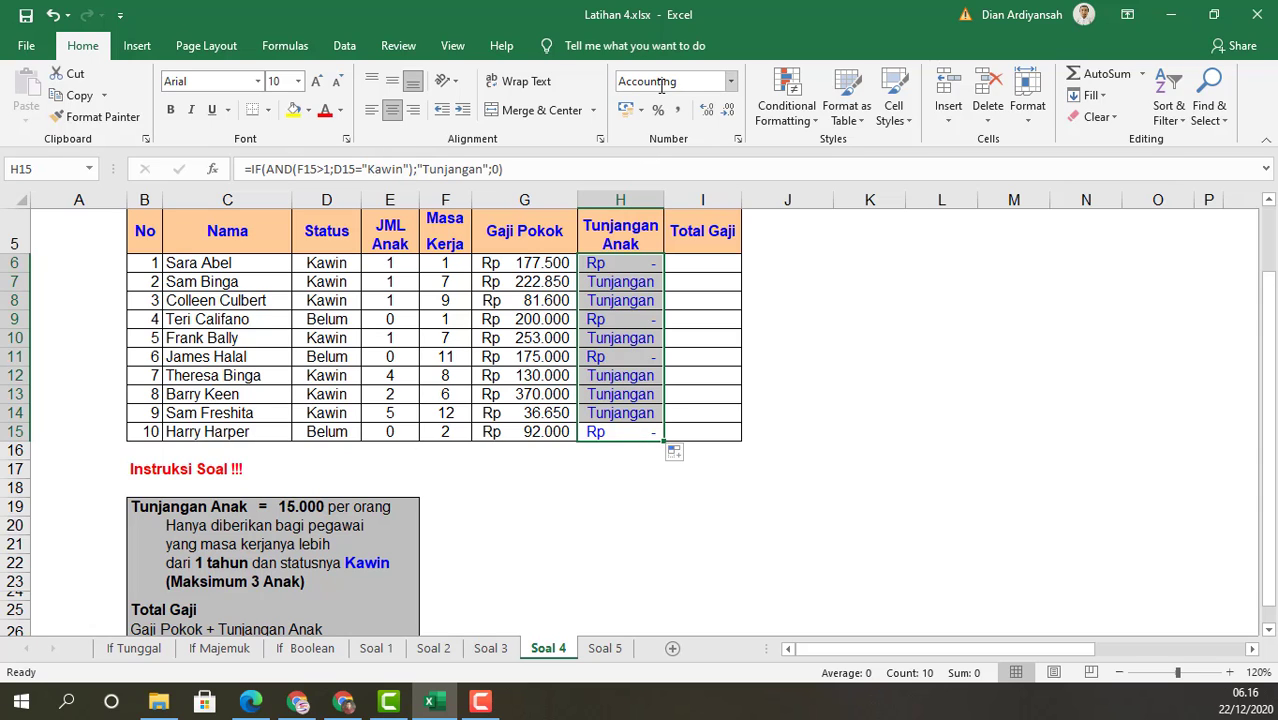
pyautogui.click(738, 140)
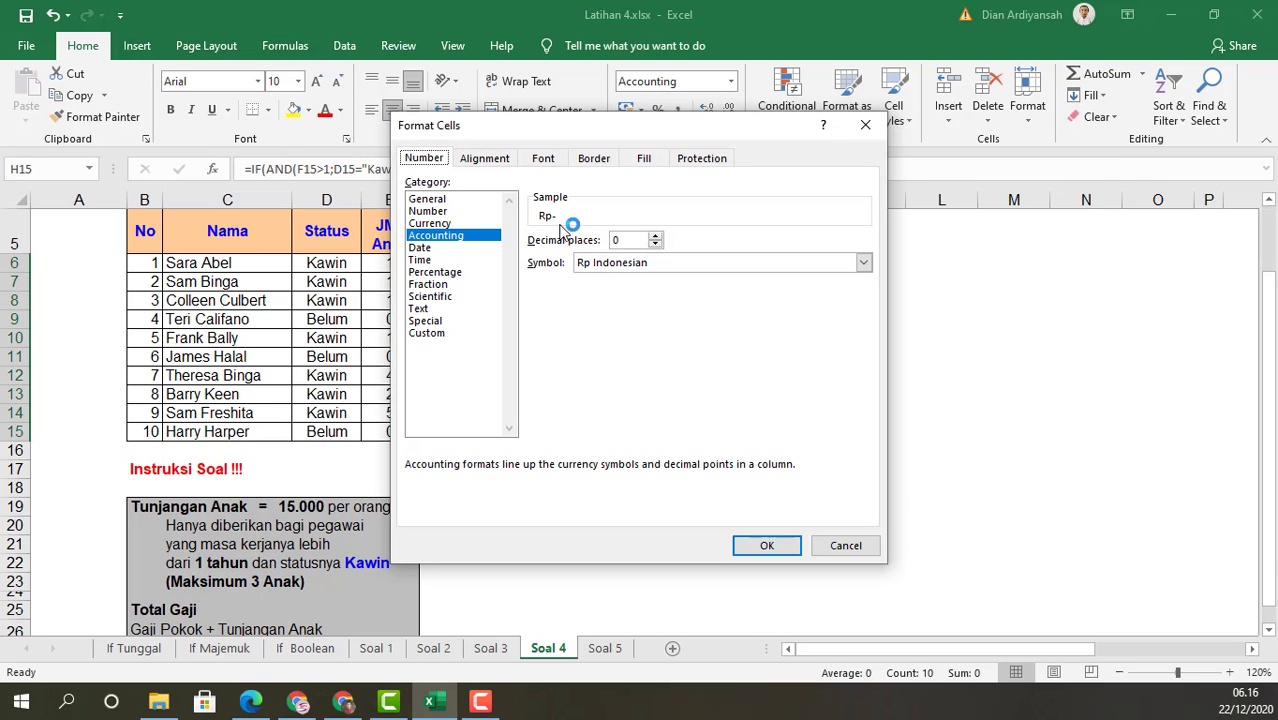
pyautogui.click(767, 545)
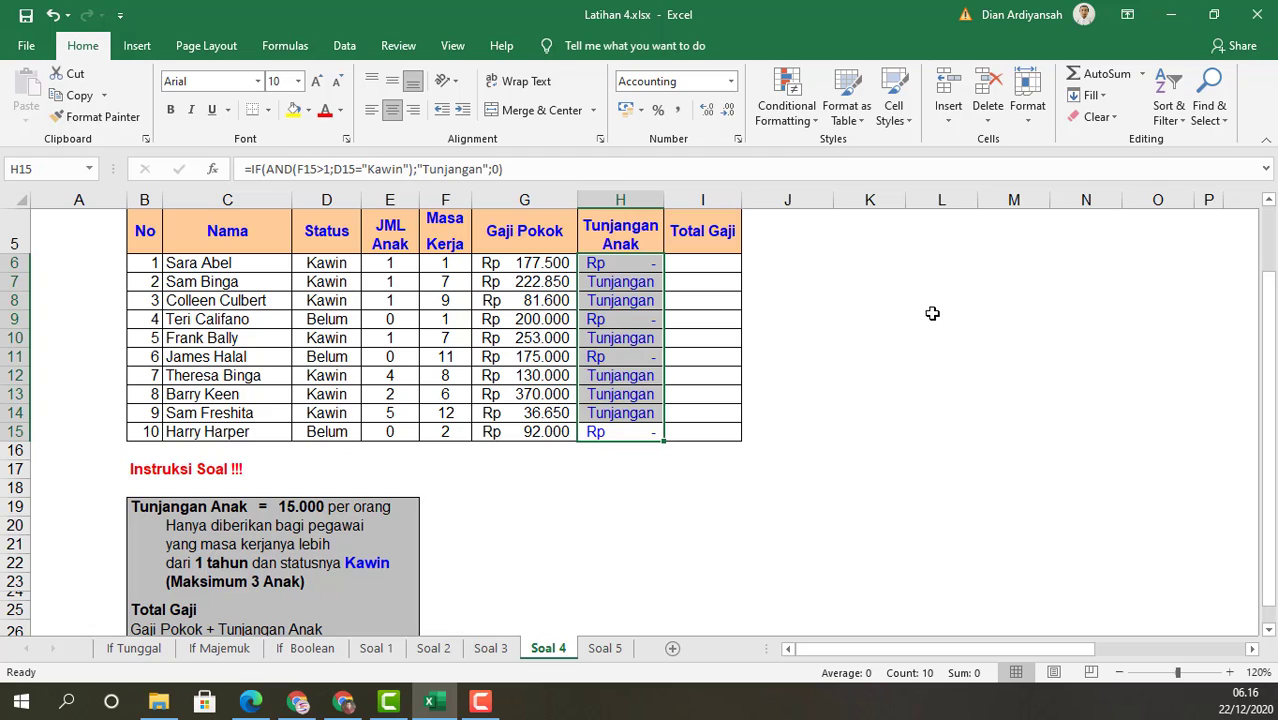
pyautogui.click(764, 466)
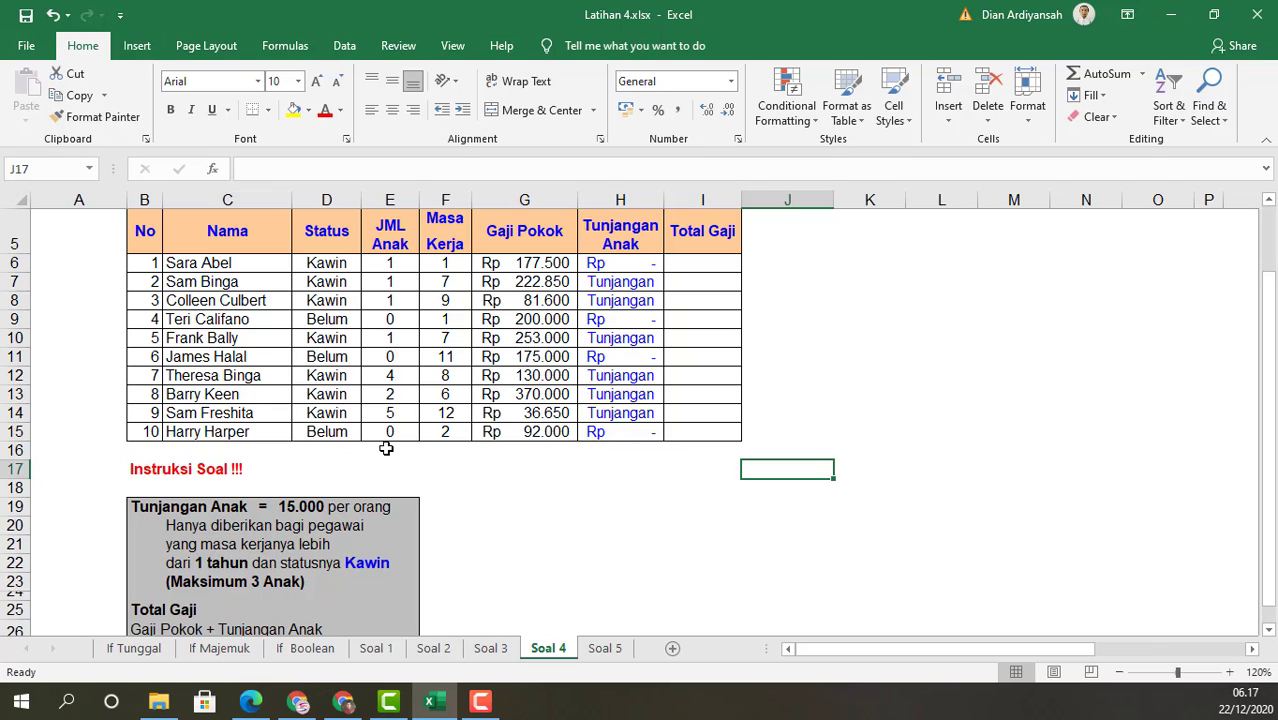
# Step: Replace "Tunjangan" in the H15 formula with a nested IF that tests E15=1 and returns 15000 when true
pyautogui.click(386, 377)
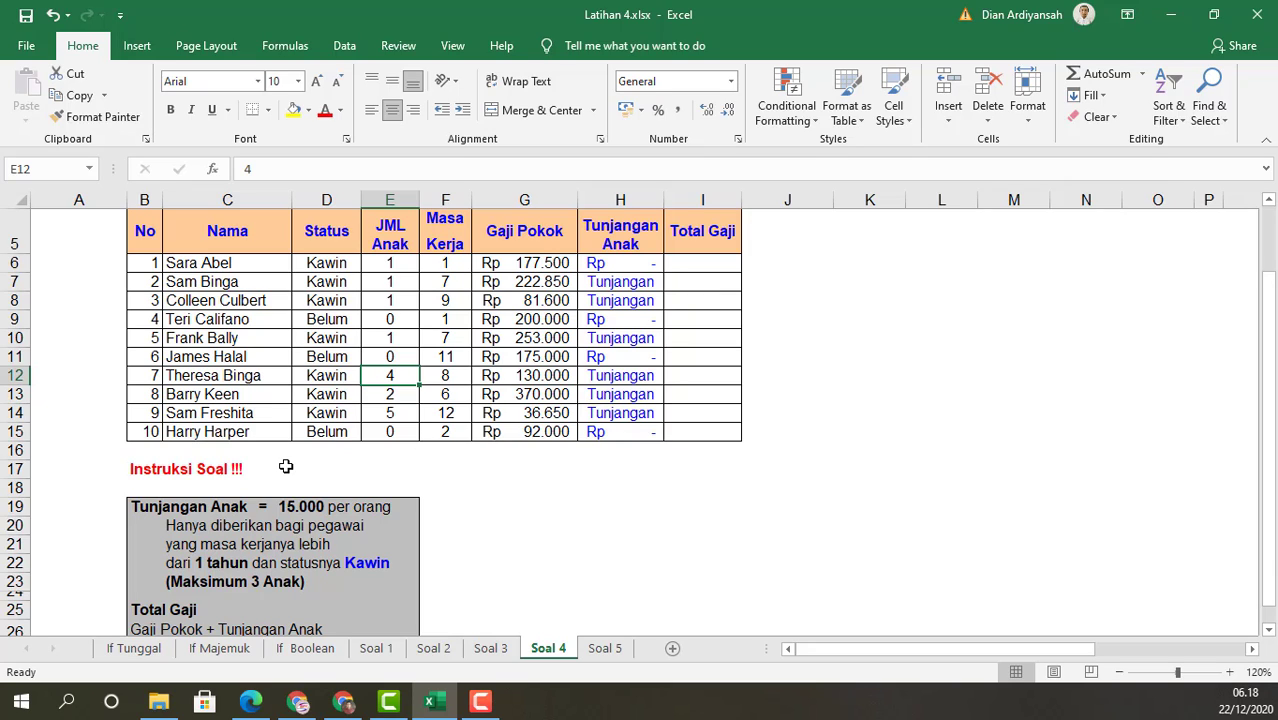
pyautogui.click(628, 437)
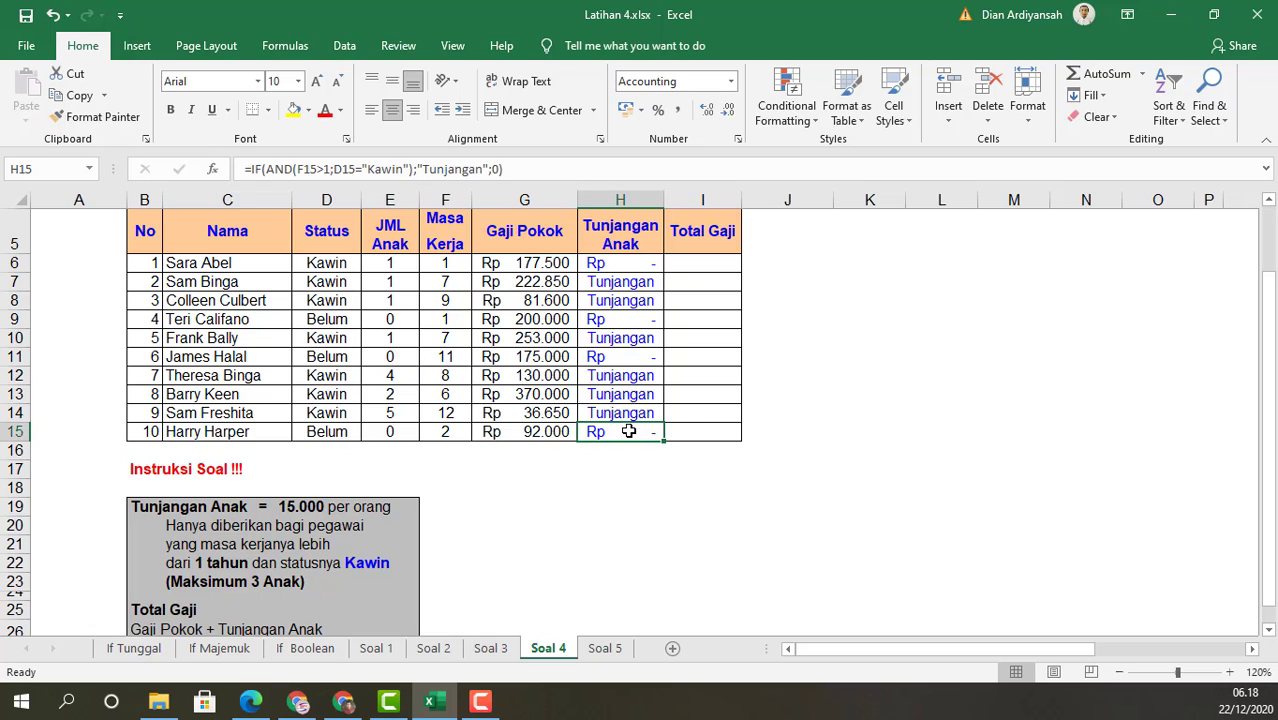
pyautogui.doubleClick(628, 432)
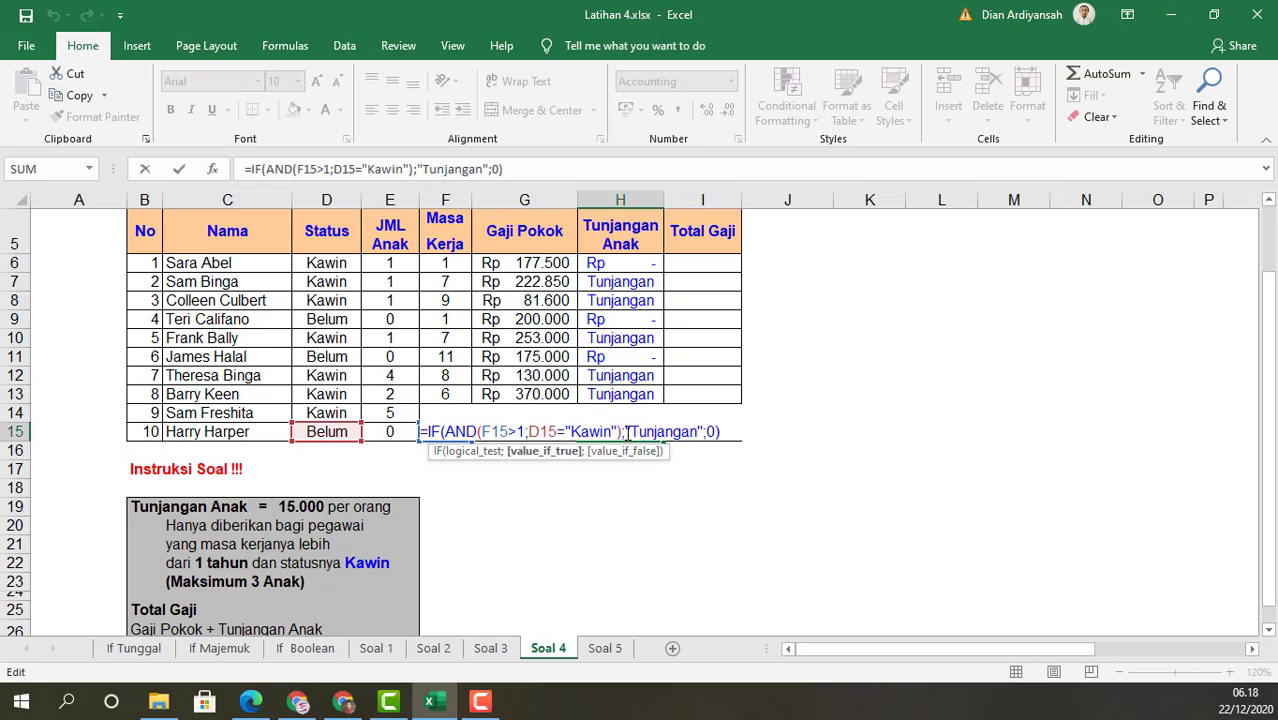
pyautogui.moveTo(626, 432); pyautogui.dragTo(703, 432)
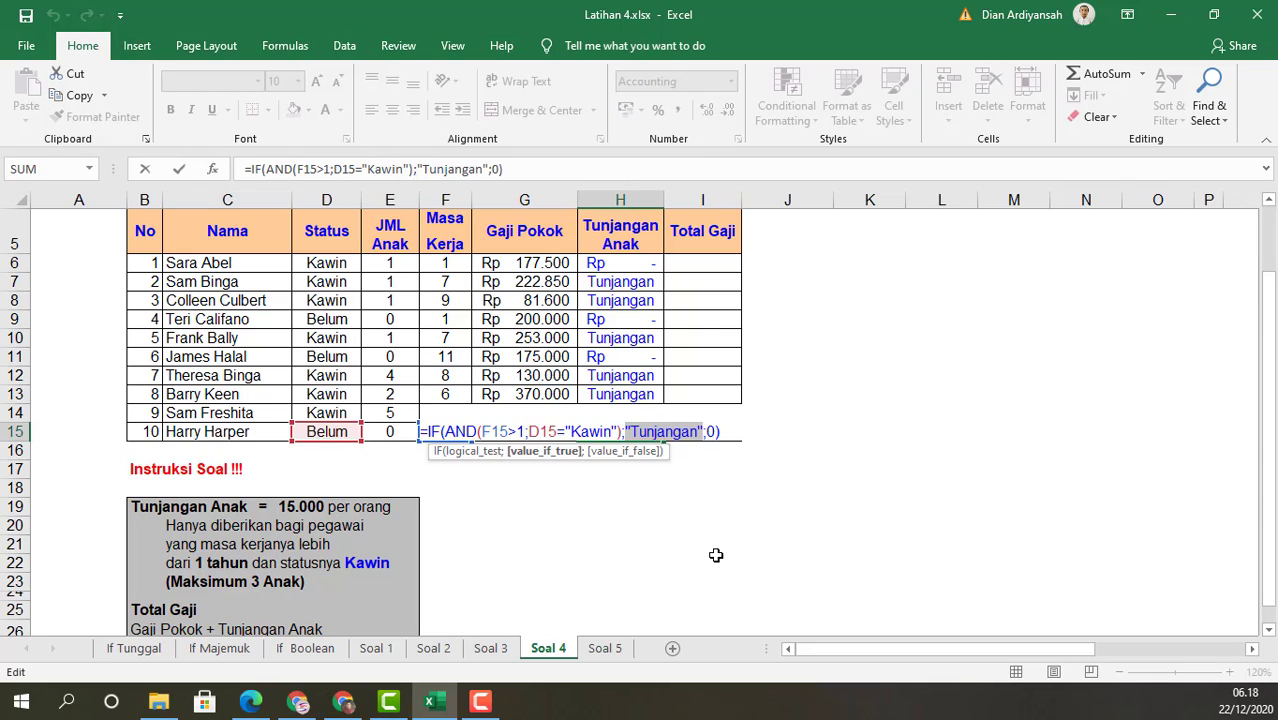
pyautogui.write('if')
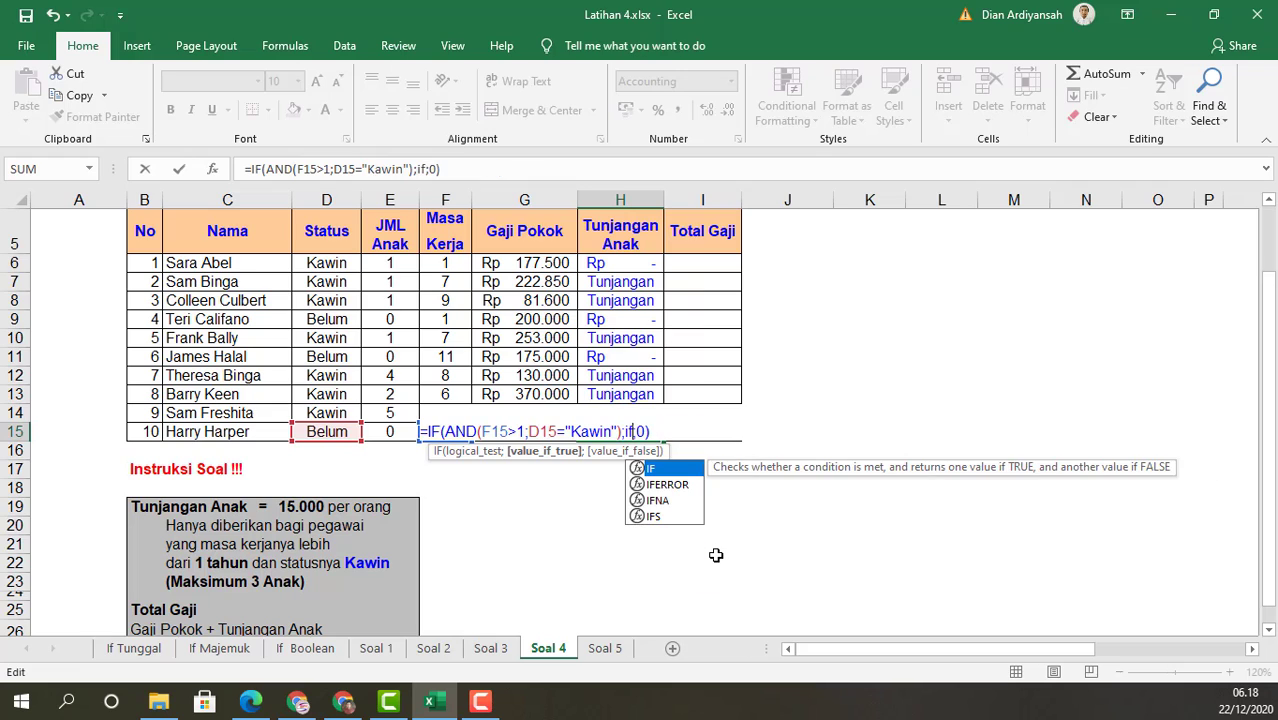
pyautogui.press('Tab')
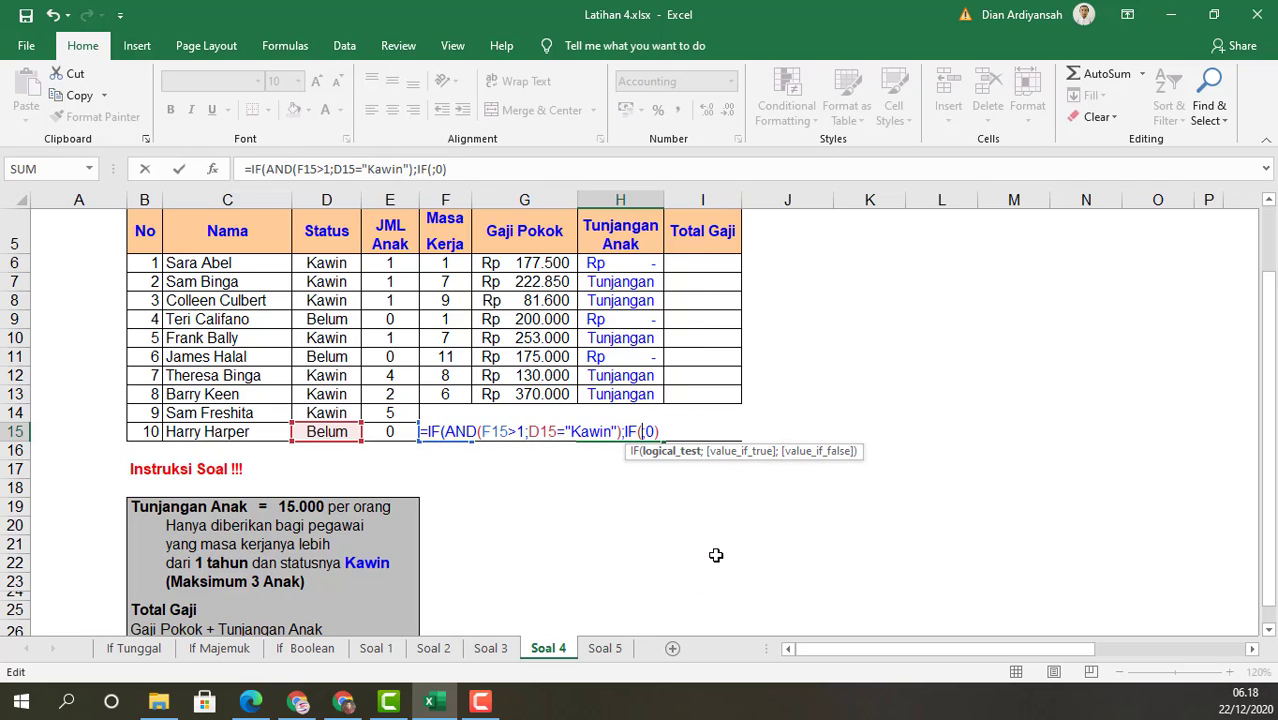
pyautogui.click(390, 432)
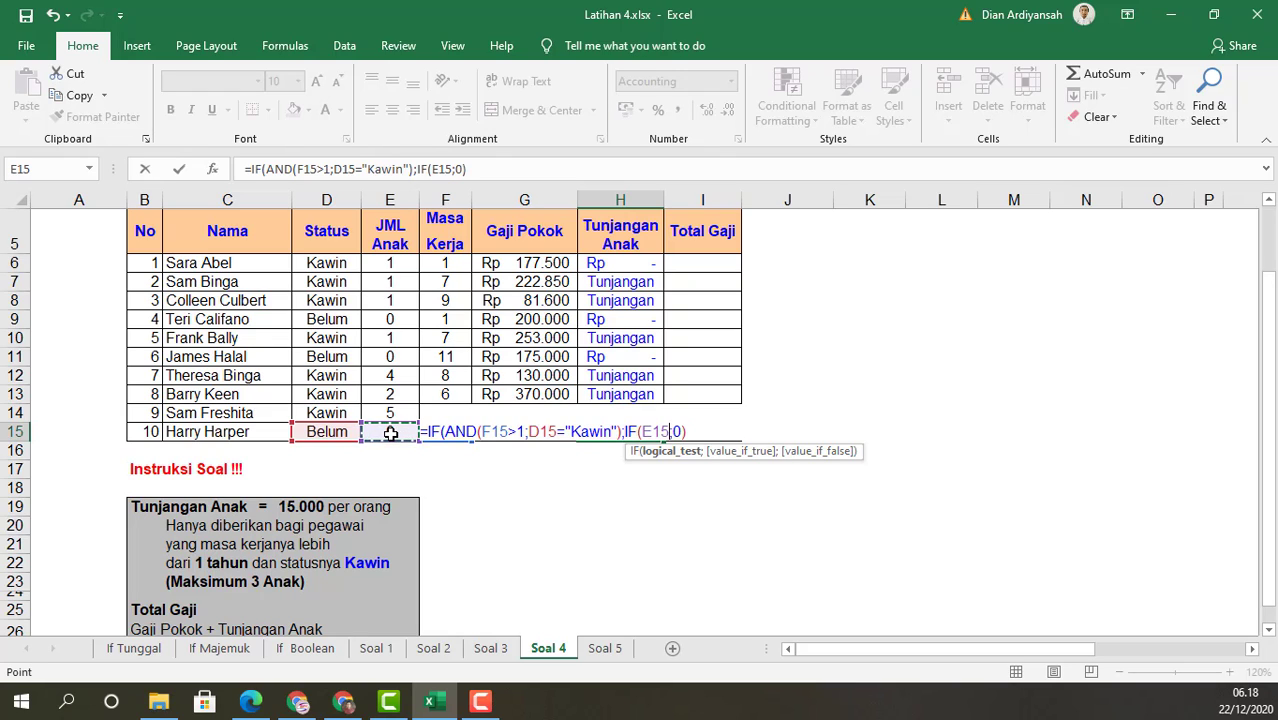
pyautogui.write('=')
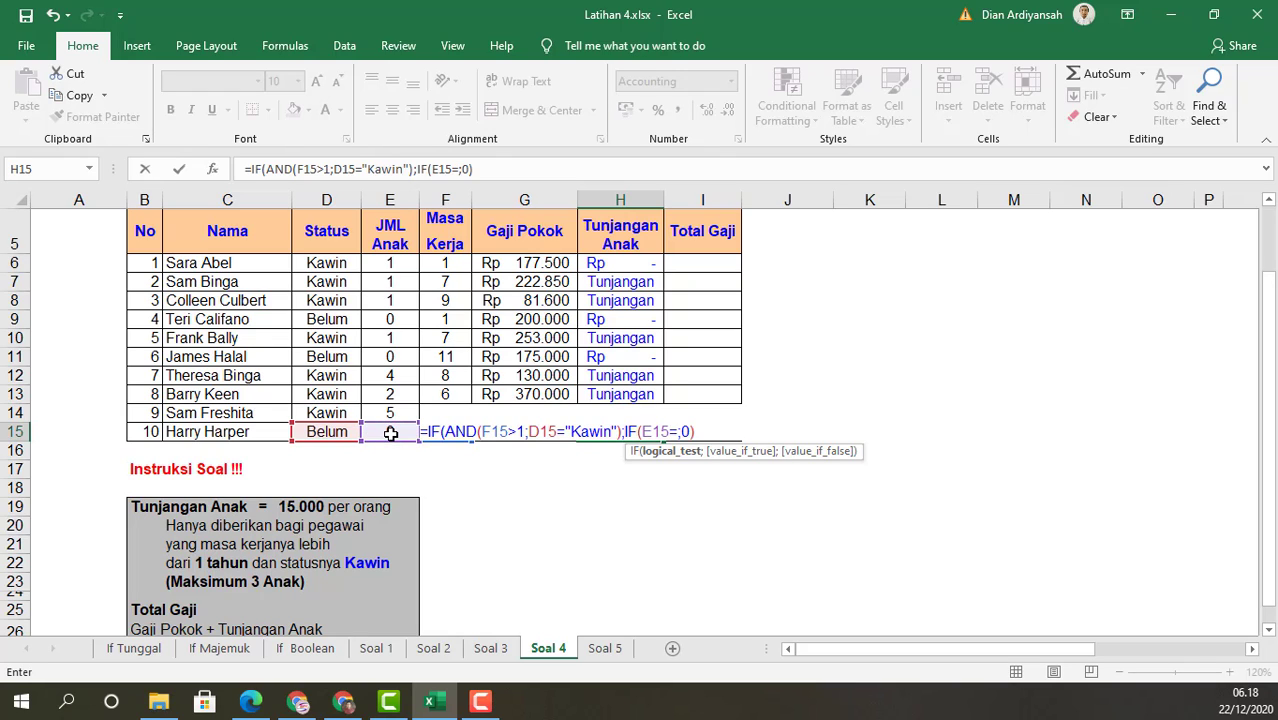
pyautogui.write('0')
pyautogui.press('BackSpace')
pyautogui.write('1;')
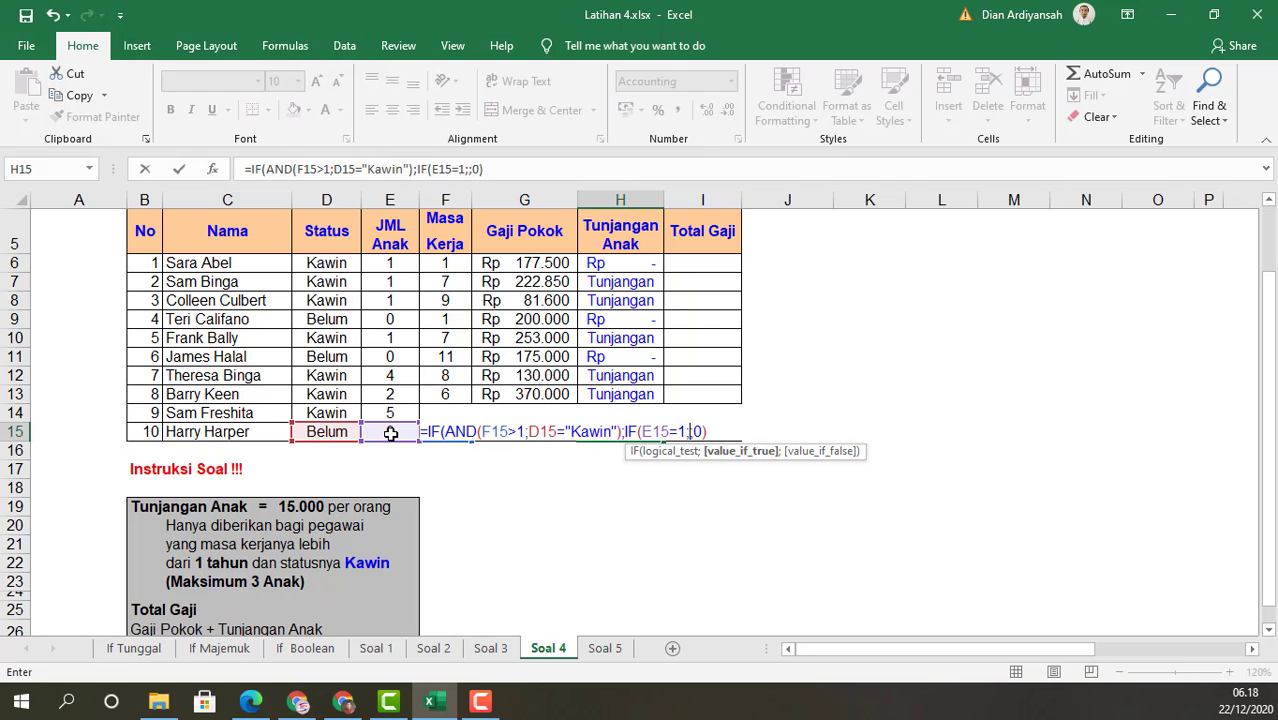
pyautogui.write('15000')
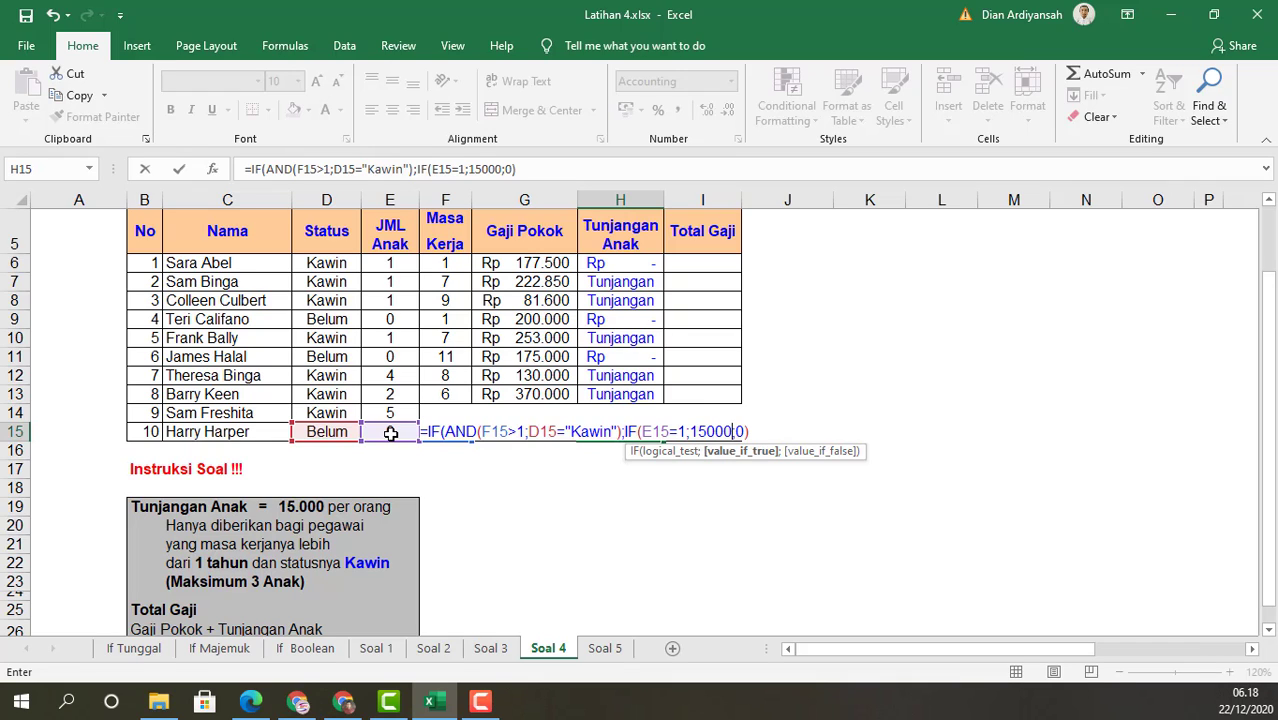
# Step: Nest another IF in the H15 formula as the false value, testing E15=2 and returning 30000 when true
pyautogui.write(';if;')
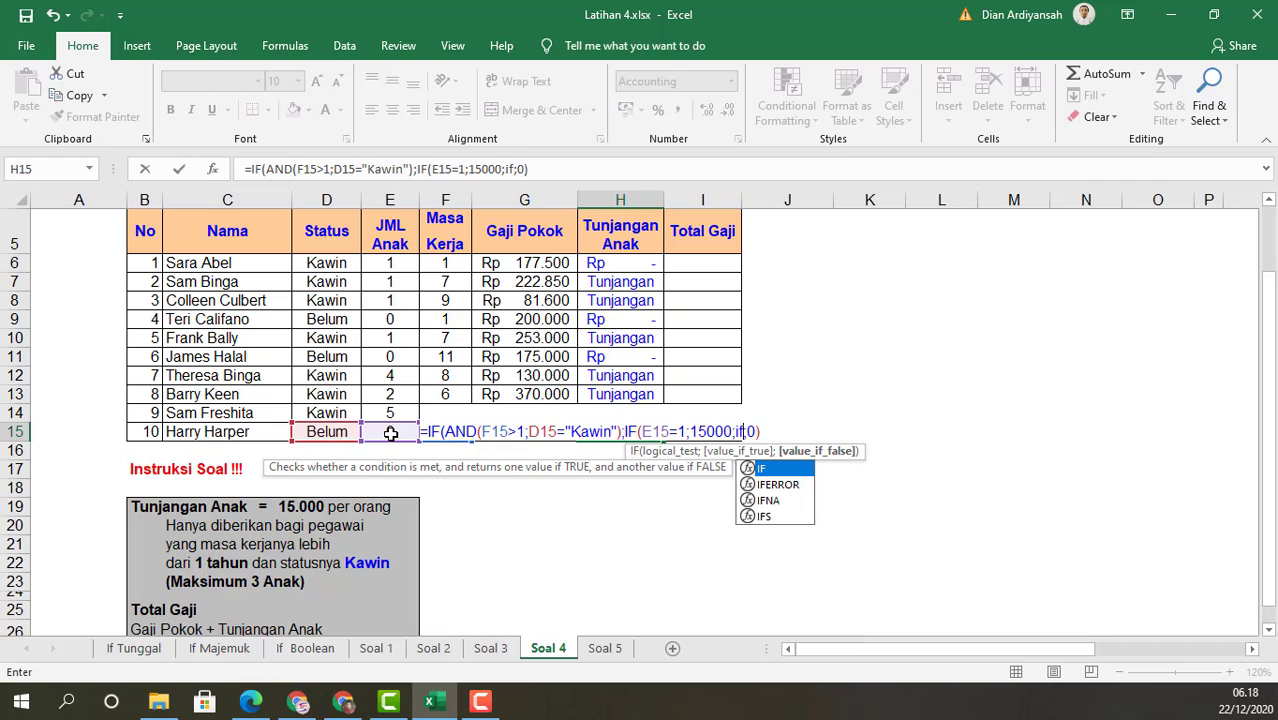
pyautogui.press('Tab')
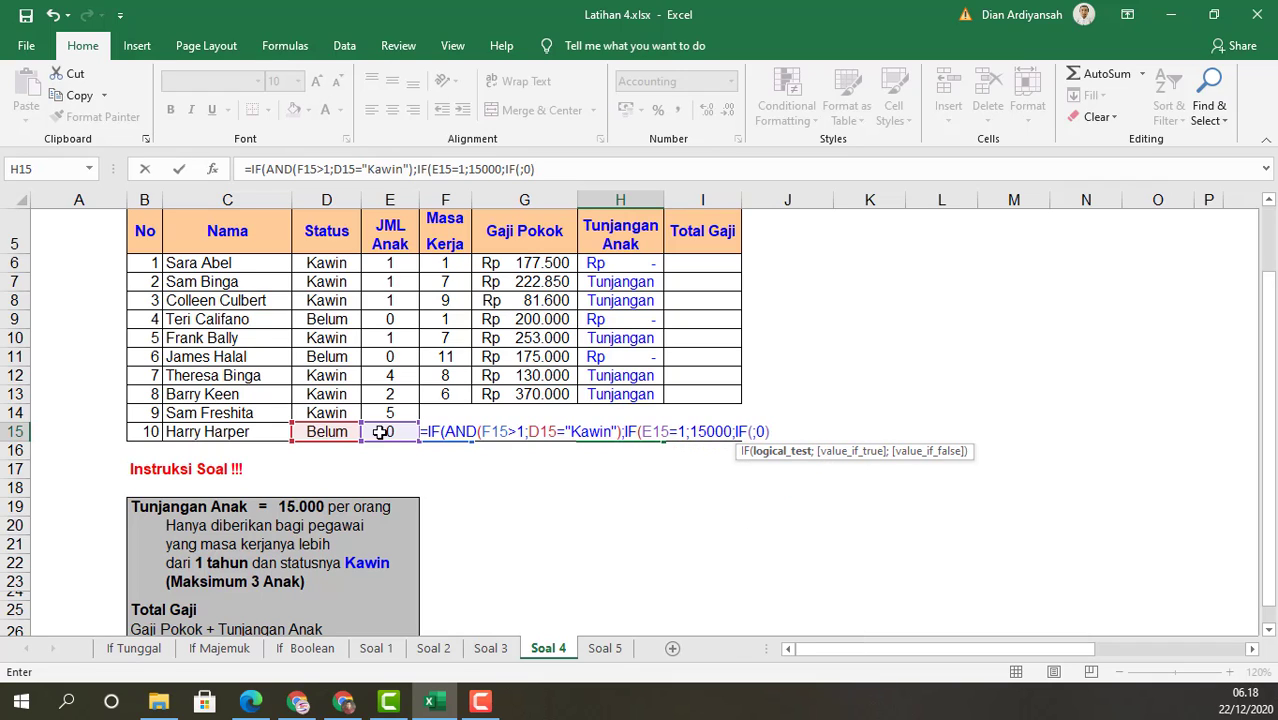
pyautogui.click(384, 435)
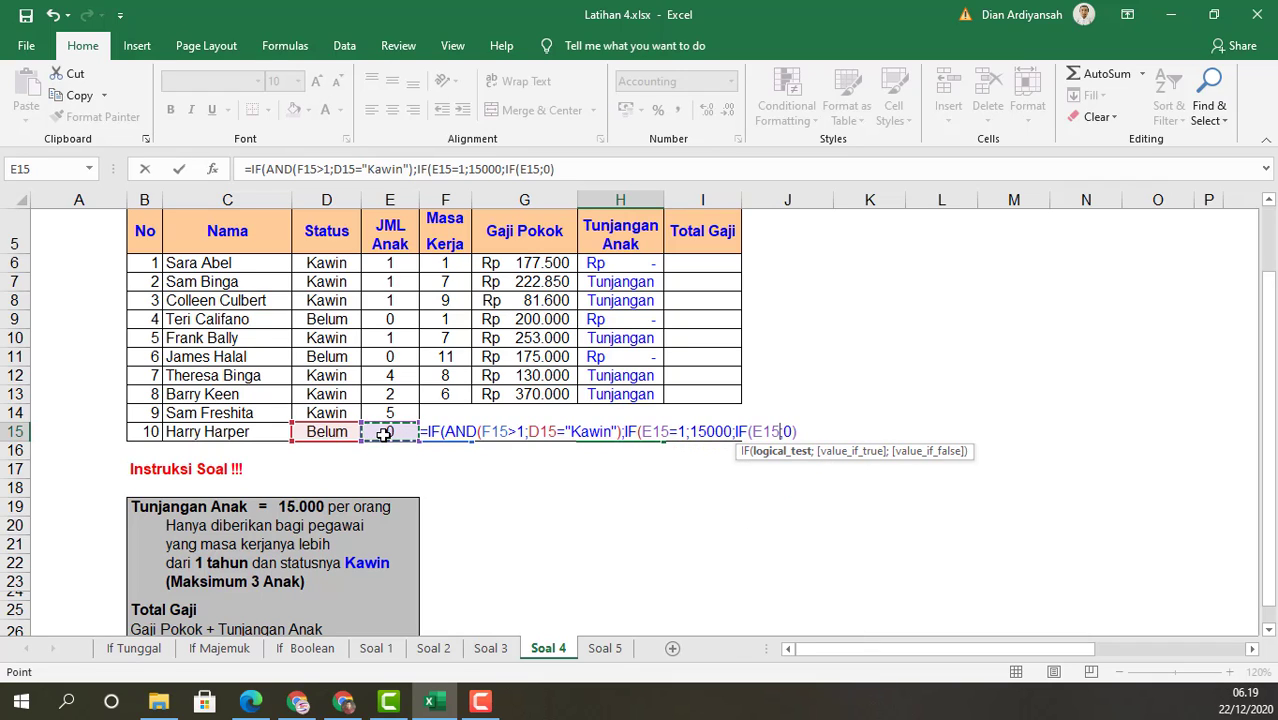
pyautogui.write('=2')
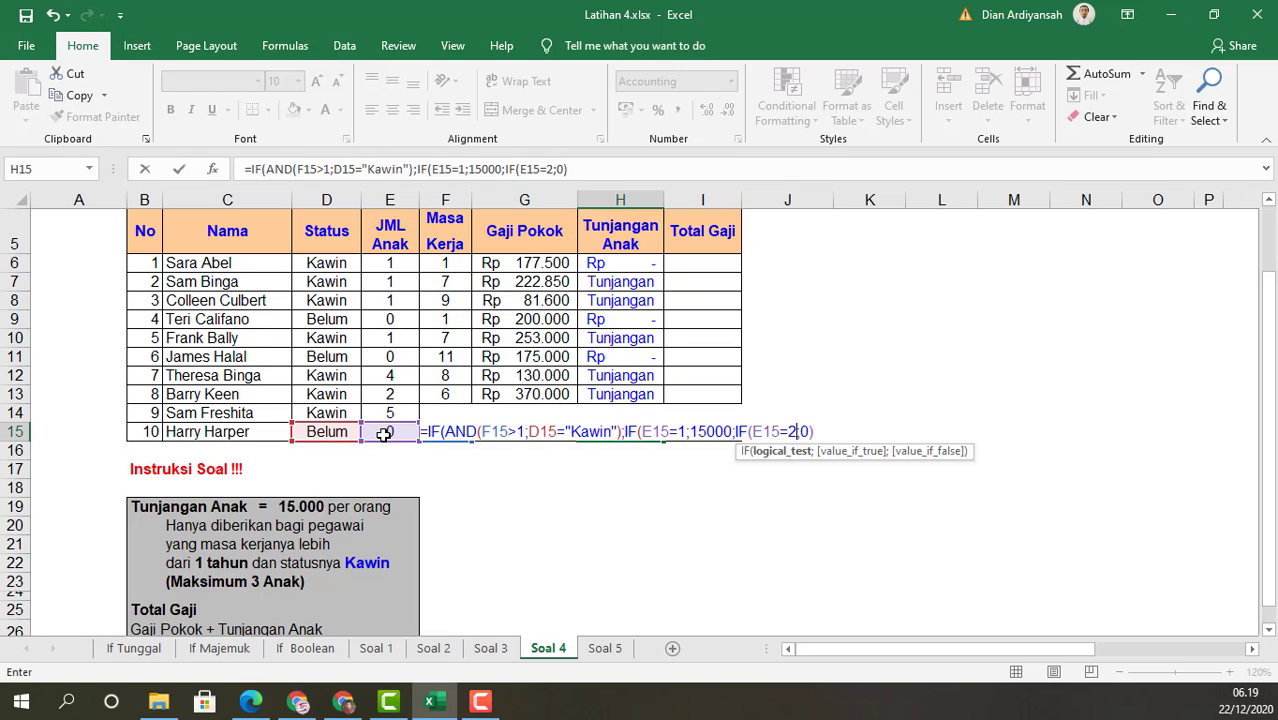
pyautogui.write(';')
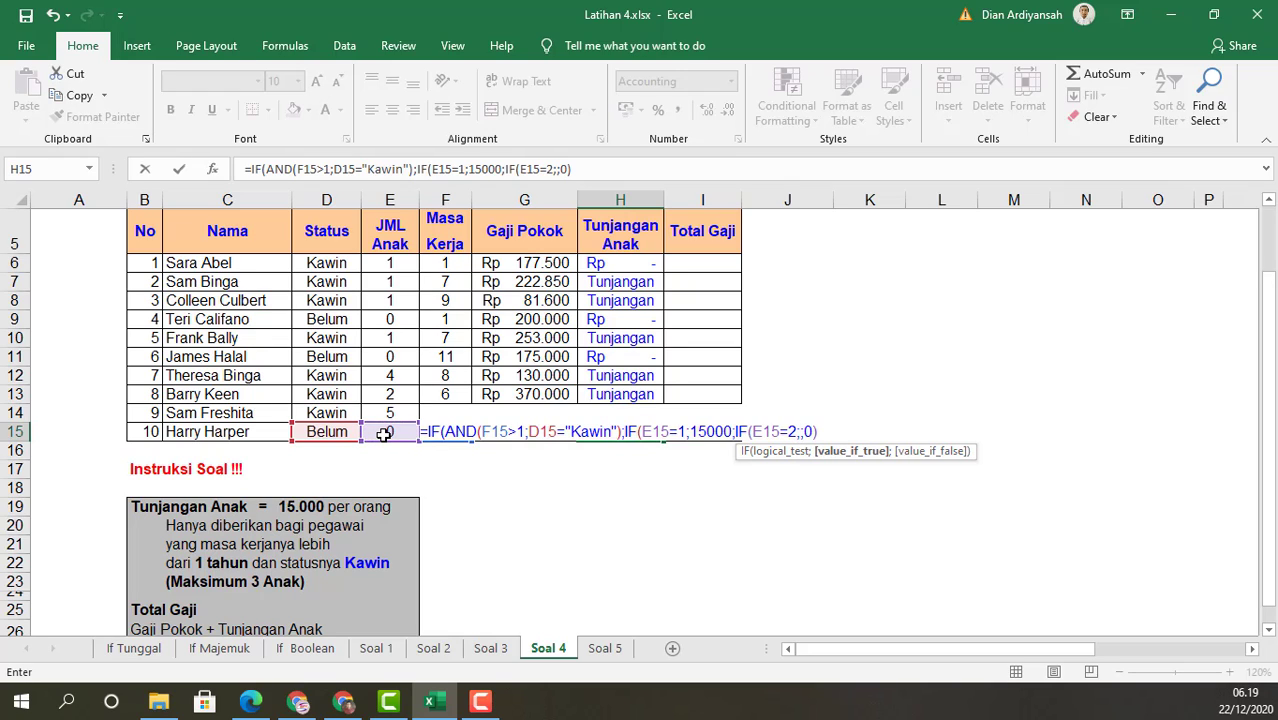
pyautogui.write('30000;')
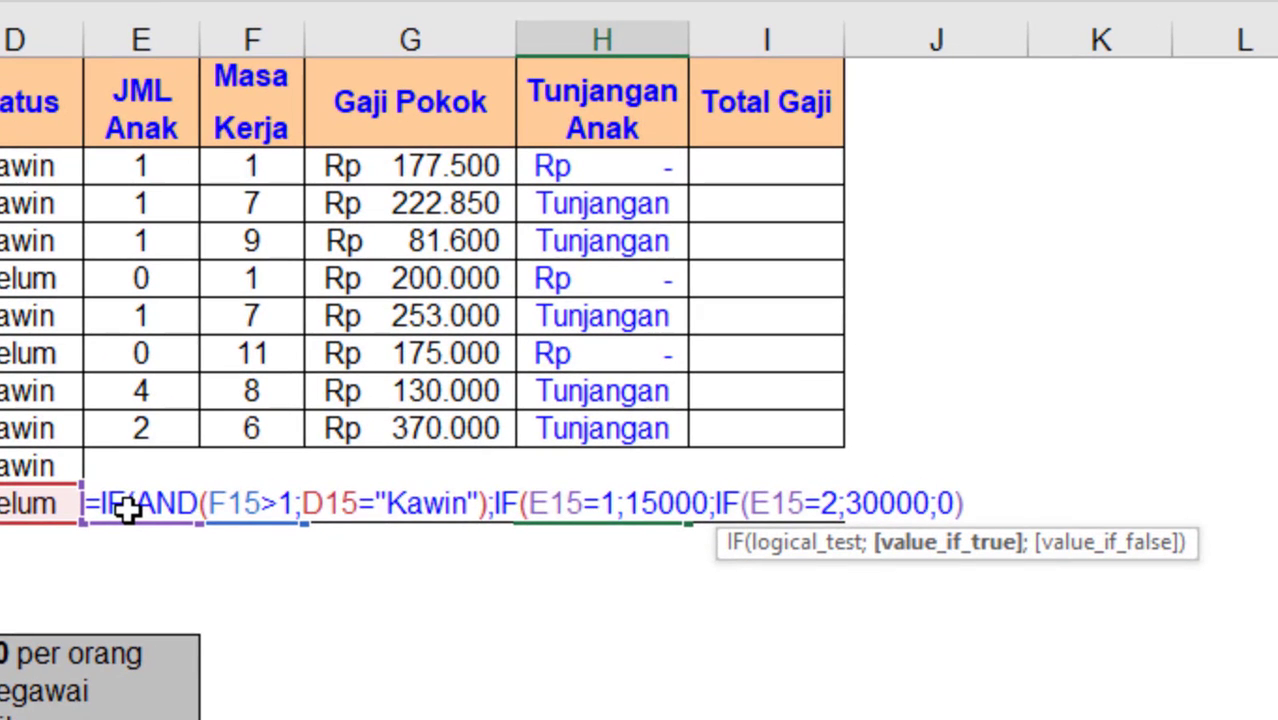
# Step: Complete the nested IFs in H15 with 45000 as the last false value and fill the formula up to H6
pyautogui.write(';')
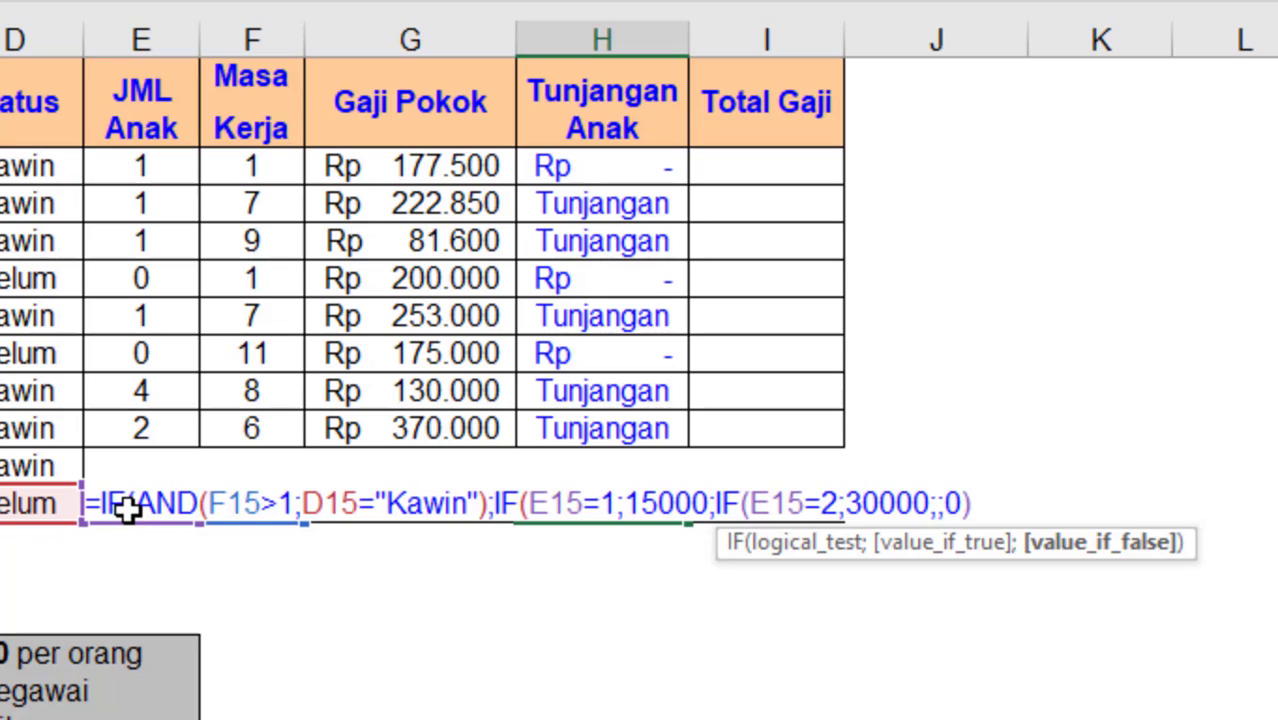
pyautogui.write('450')
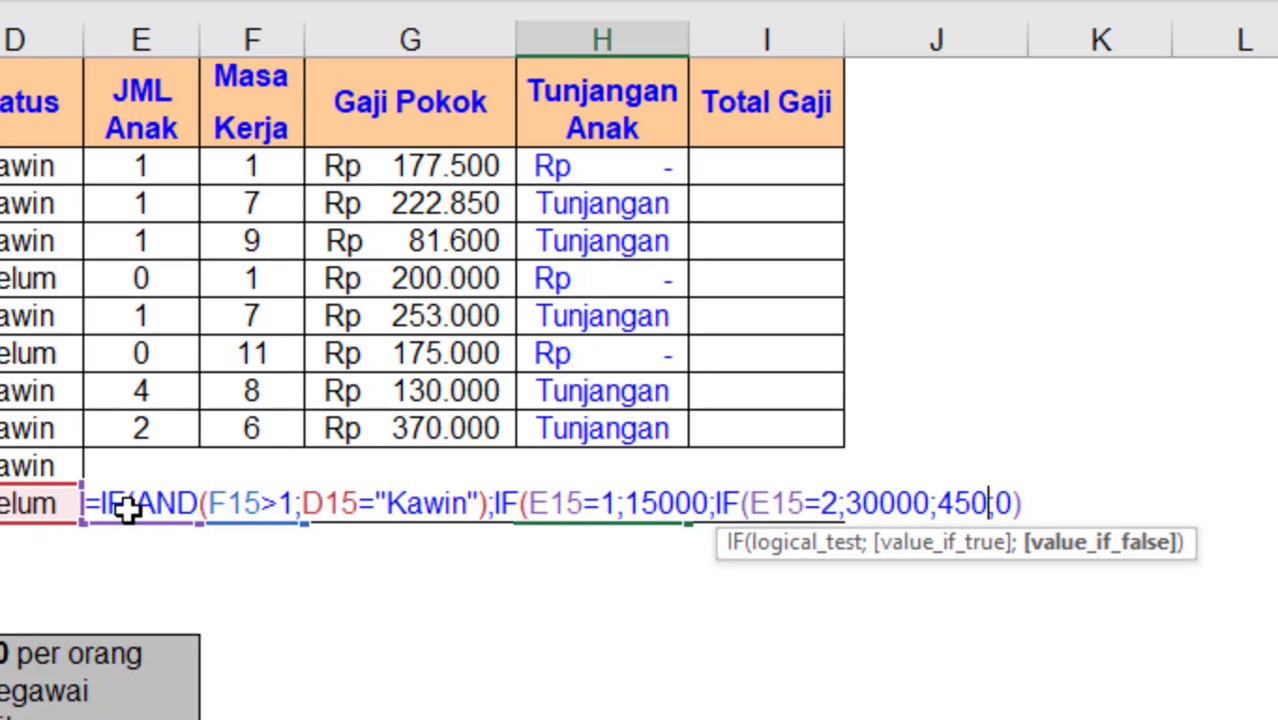
pyautogui.write('00')
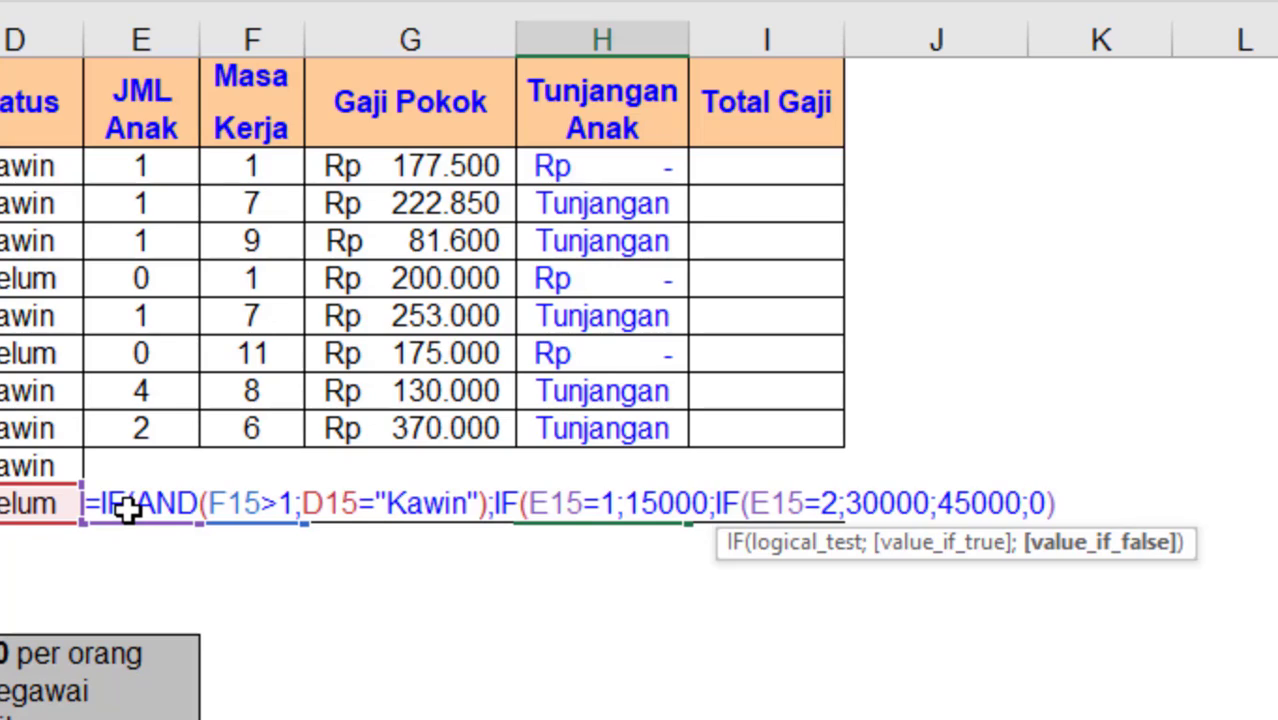
pyautogui.write('))')
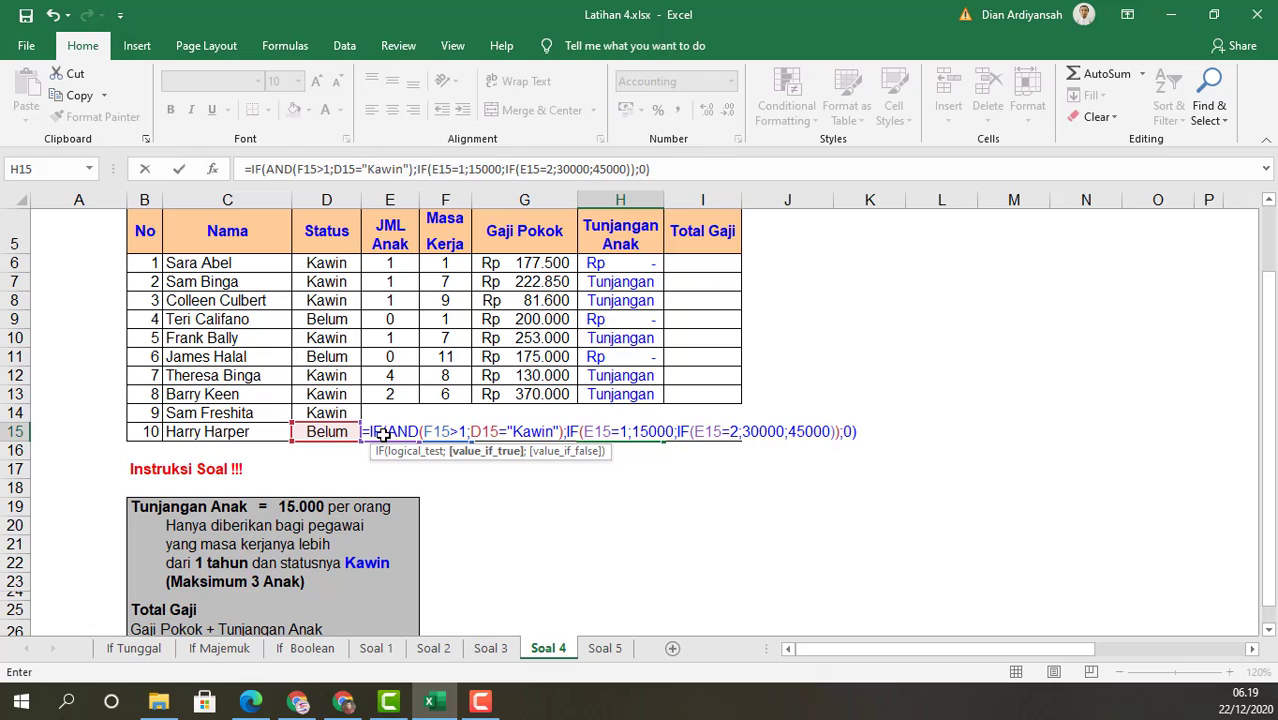
pyautogui.press('Return')
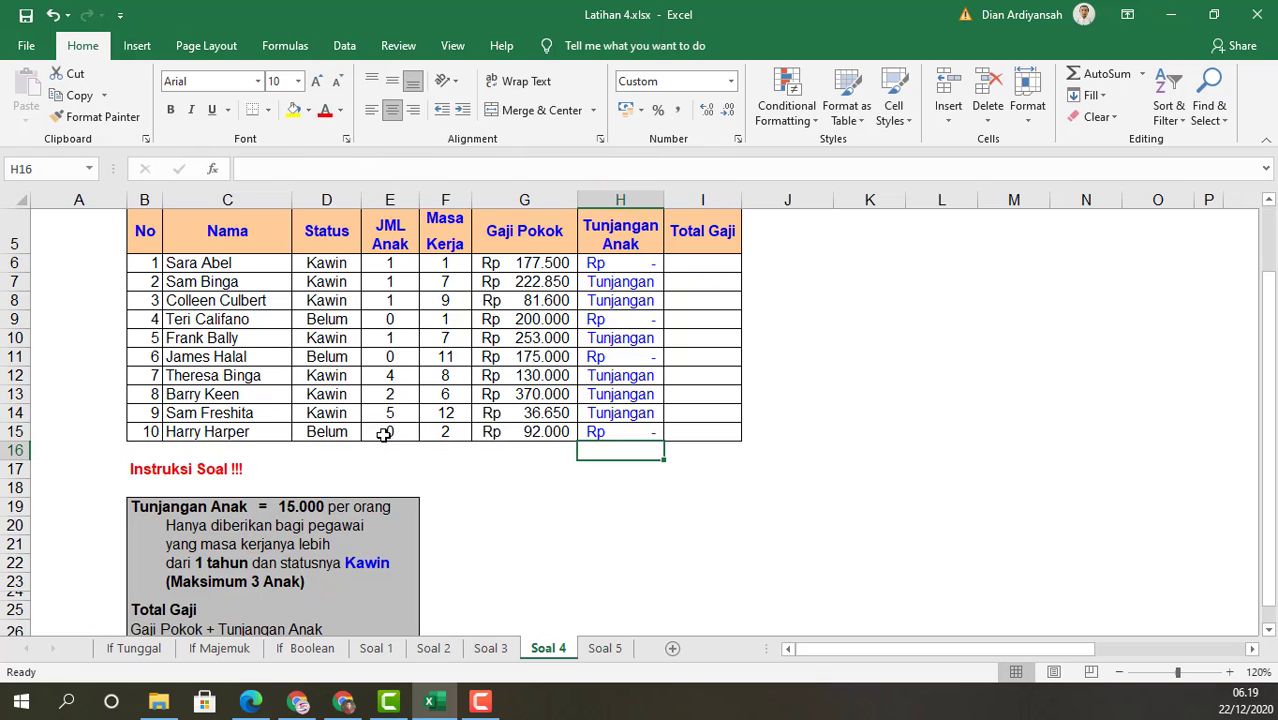
pyautogui.click(630, 432)
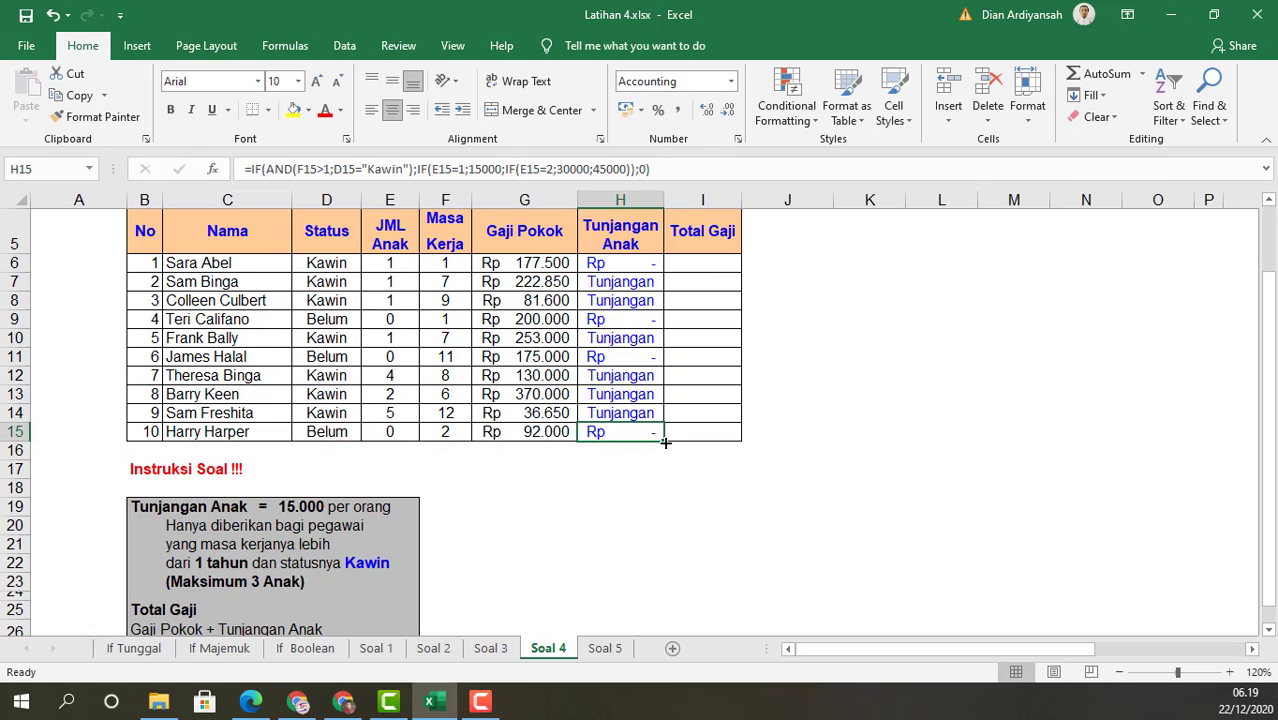
pyautogui.moveTo(665, 442); pyautogui.dragTo(664, 258)
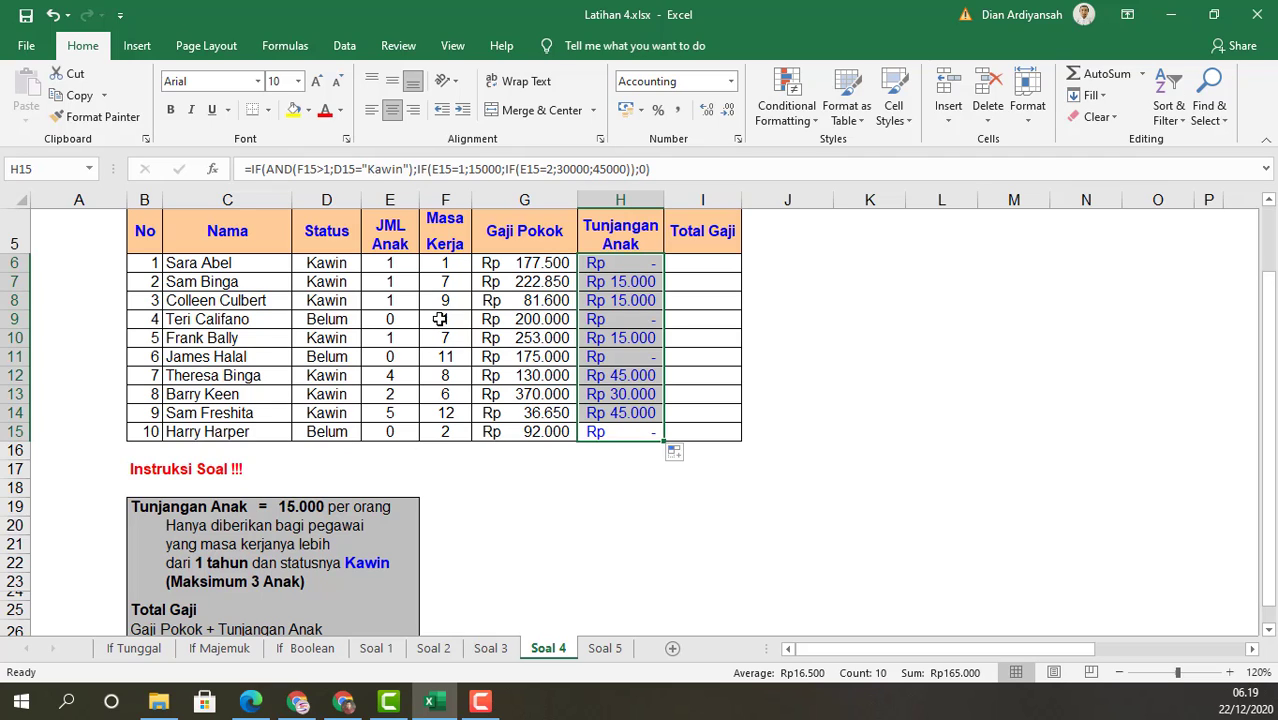
# Step: Check the Tunjangan Anak results against the JML Anak values row by row and review the nested formula in H15
pyautogui.click(628, 283)
pyautogui.click(392, 284)
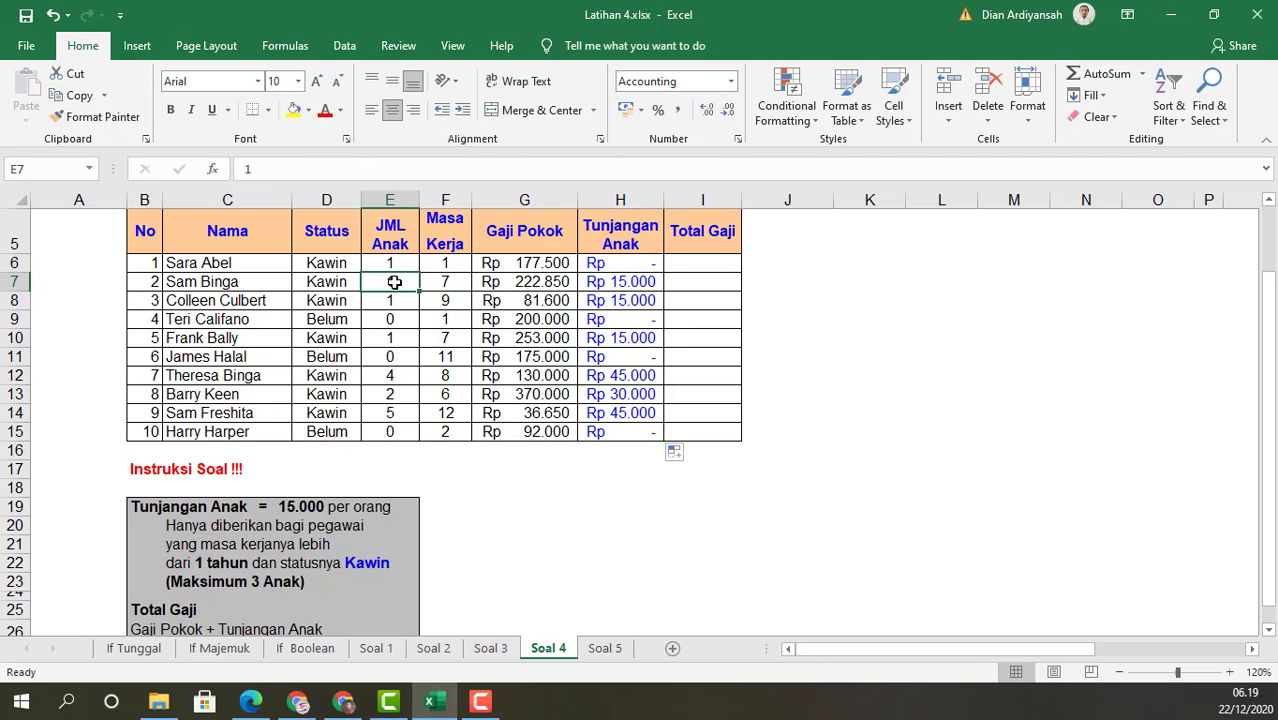
pyautogui.click(392, 339)
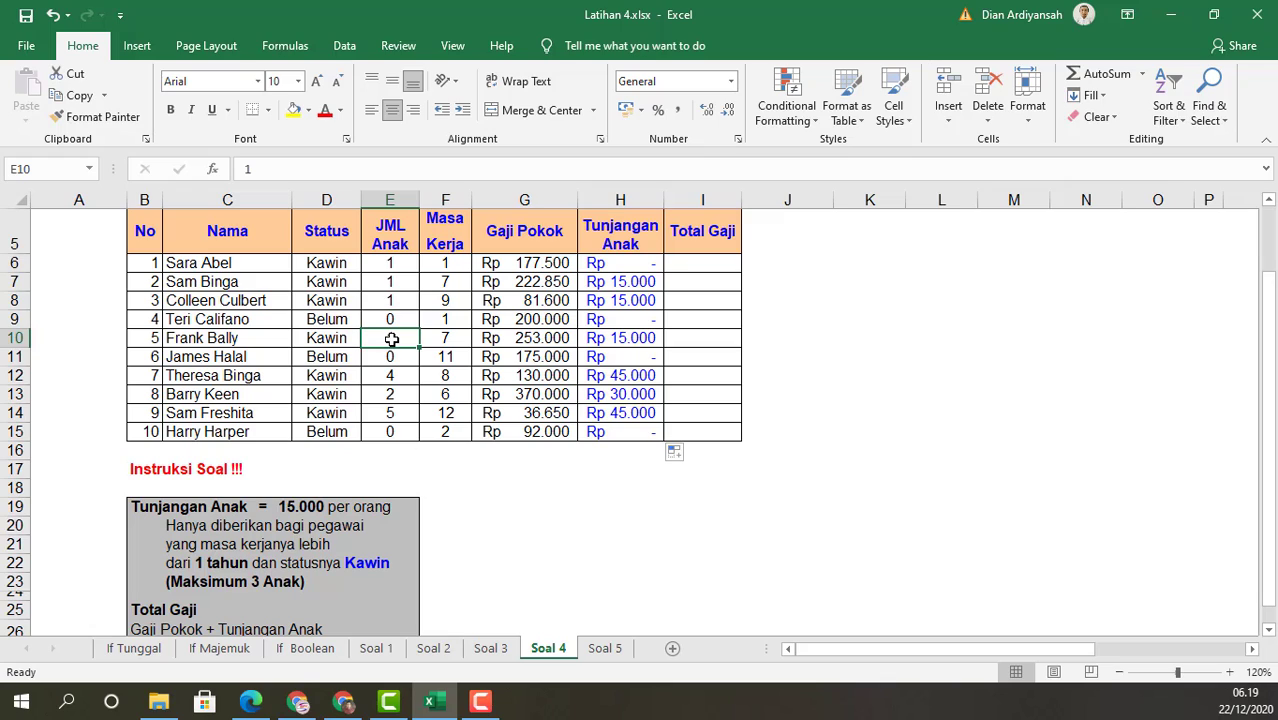
pyautogui.click(392, 373)
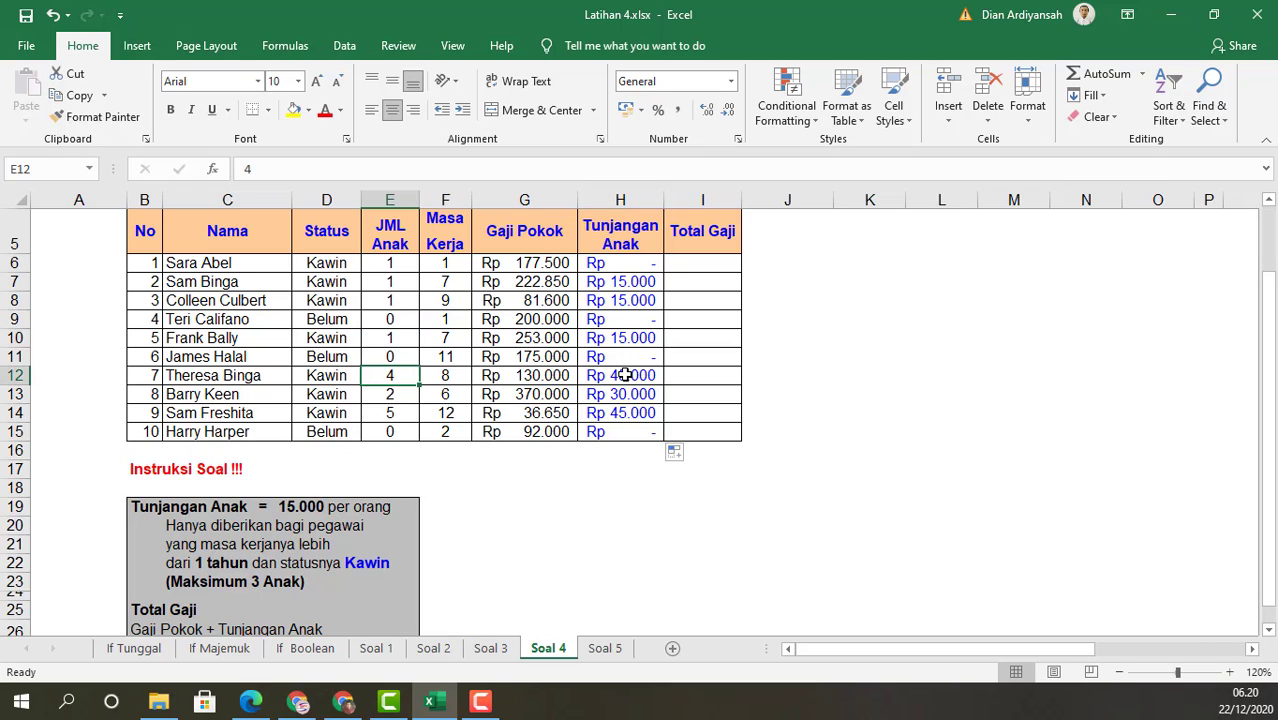
pyautogui.click(395, 395)
pyautogui.click(639, 394)
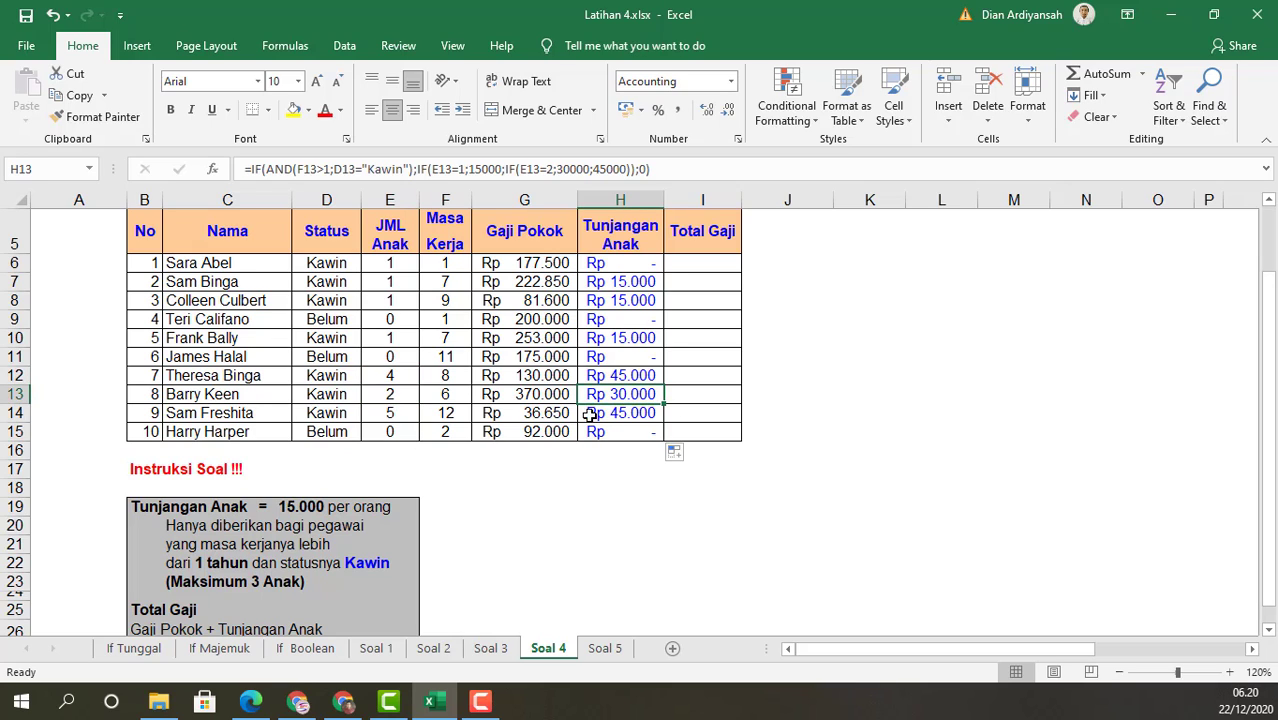
pyautogui.click(390, 413)
pyautogui.click(628, 419)
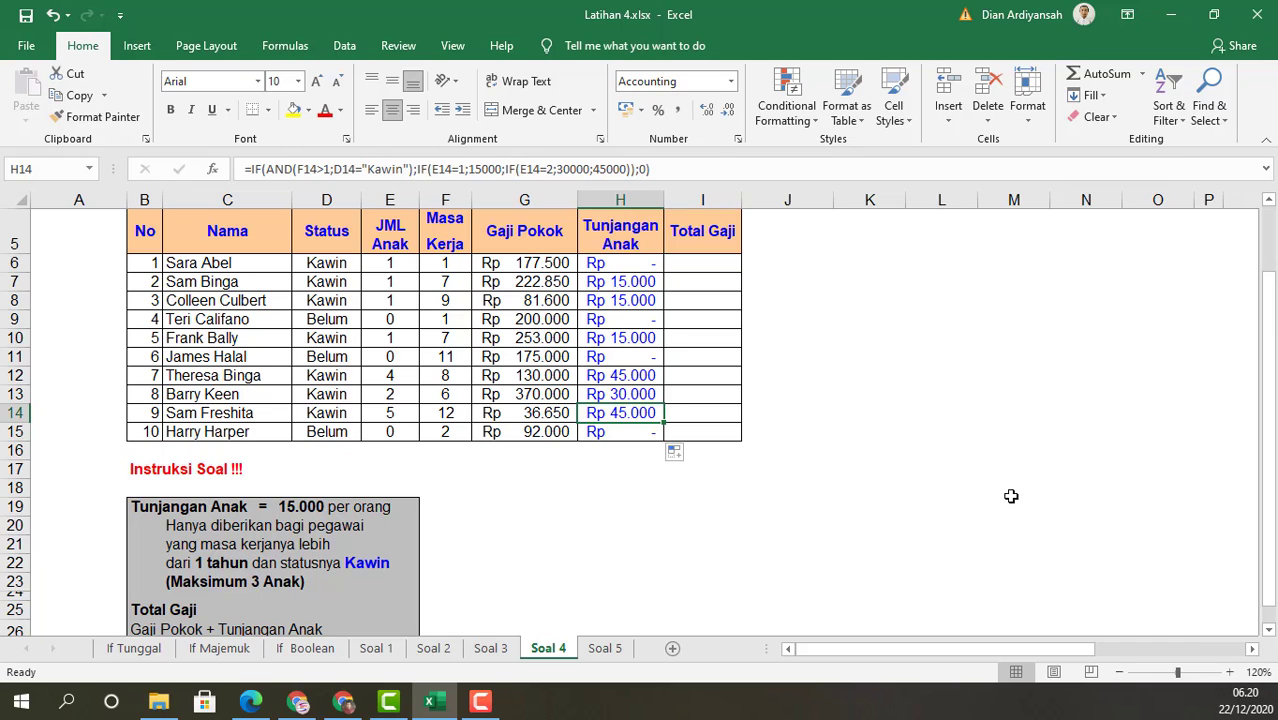
pyautogui.click(614, 434)
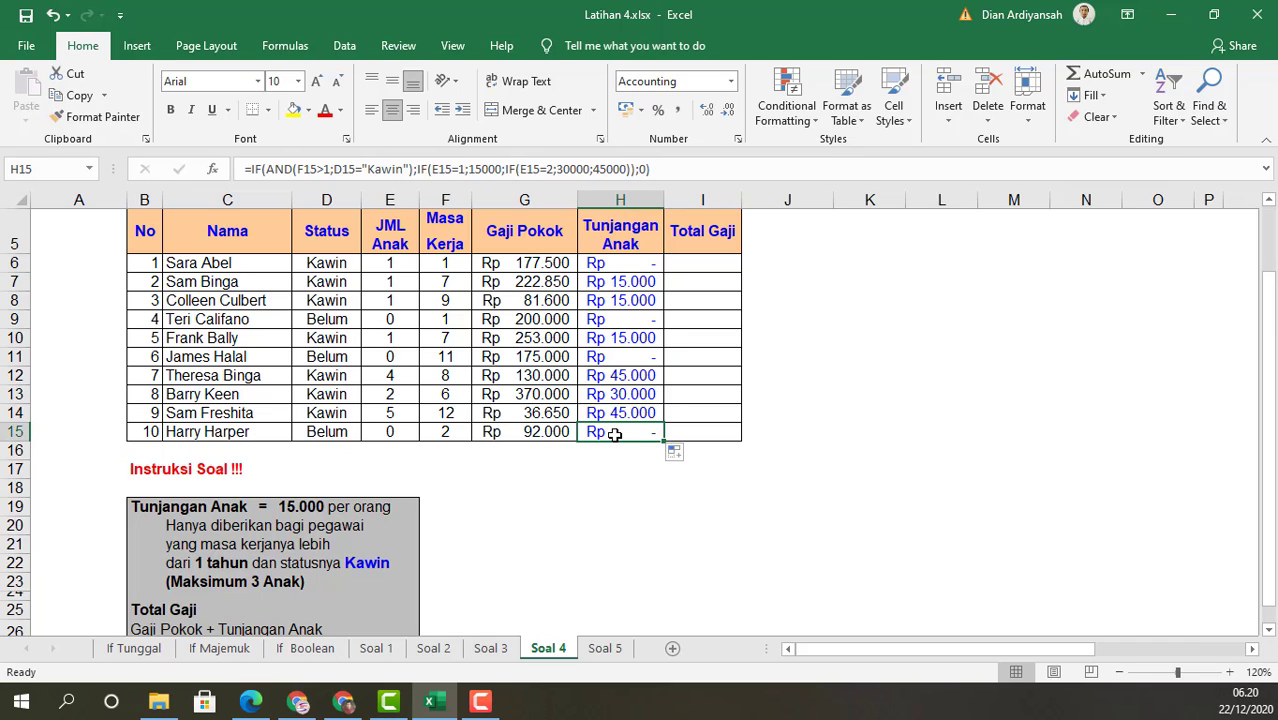
pyautogui.doubleClick(614, 434)
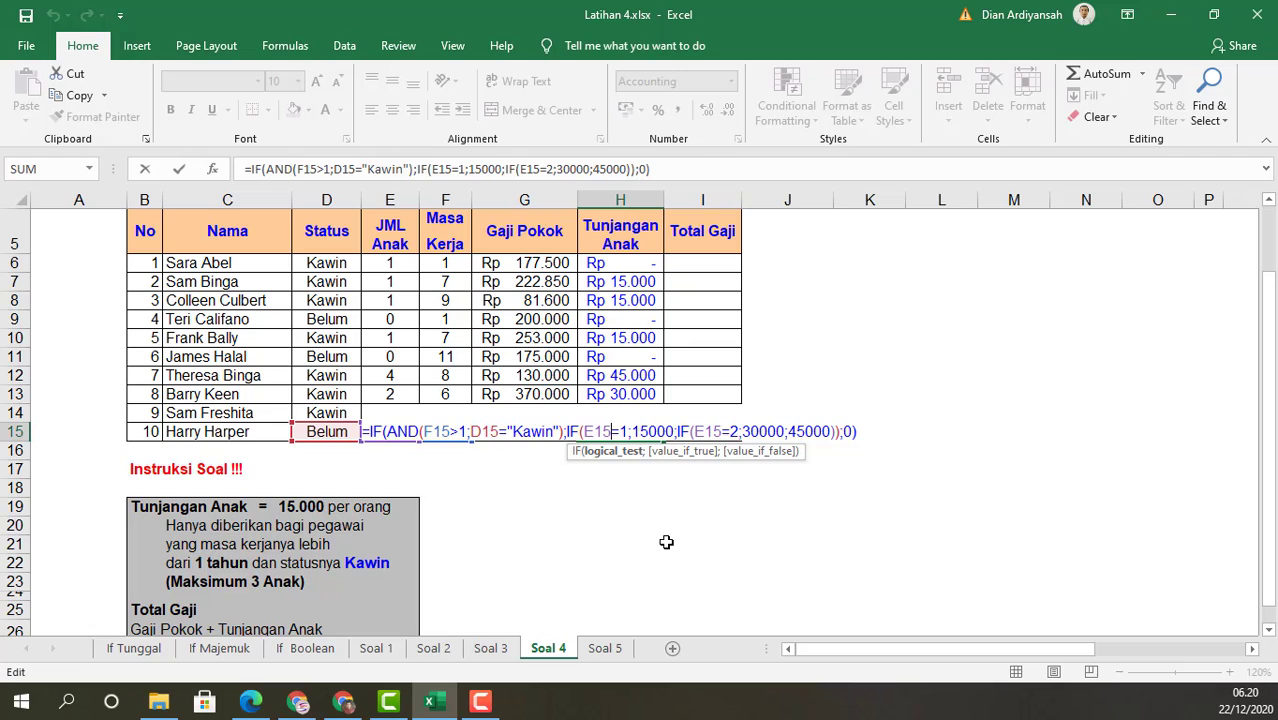
pyautogui.press('Return')
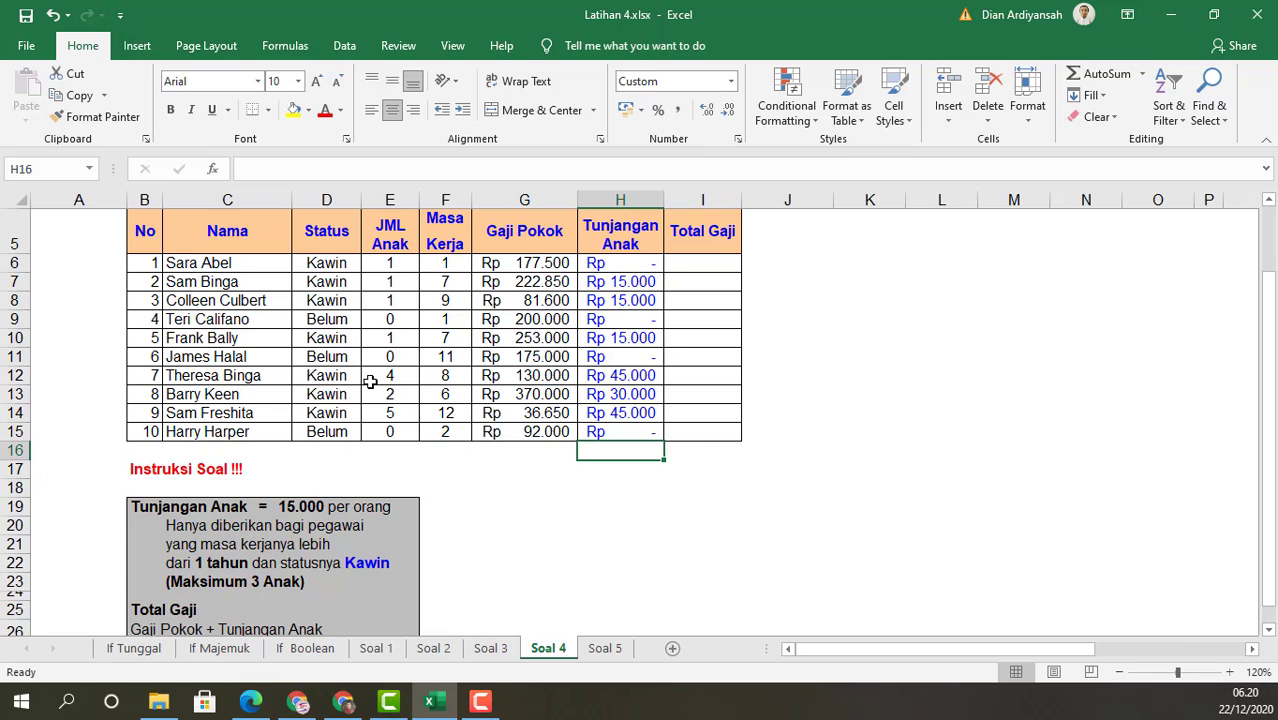
pyautogui.click(688, 430)
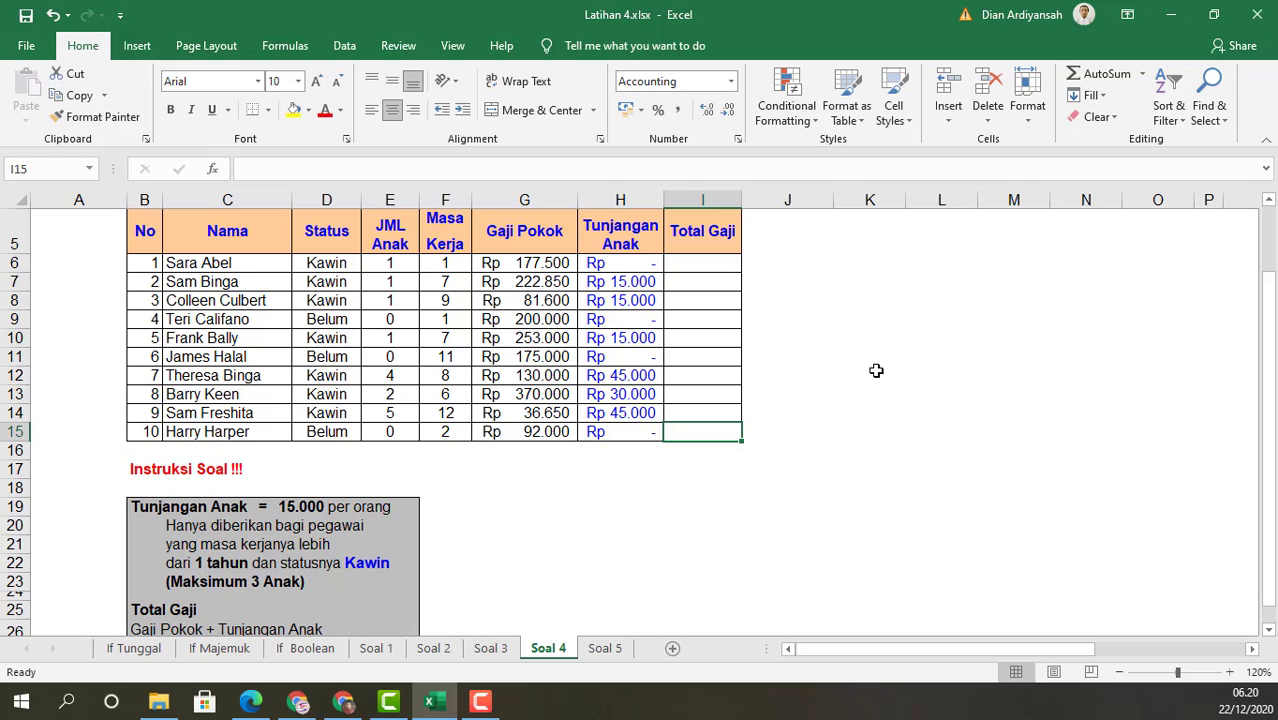
pyautogui.scroll(-1, 876, 371)
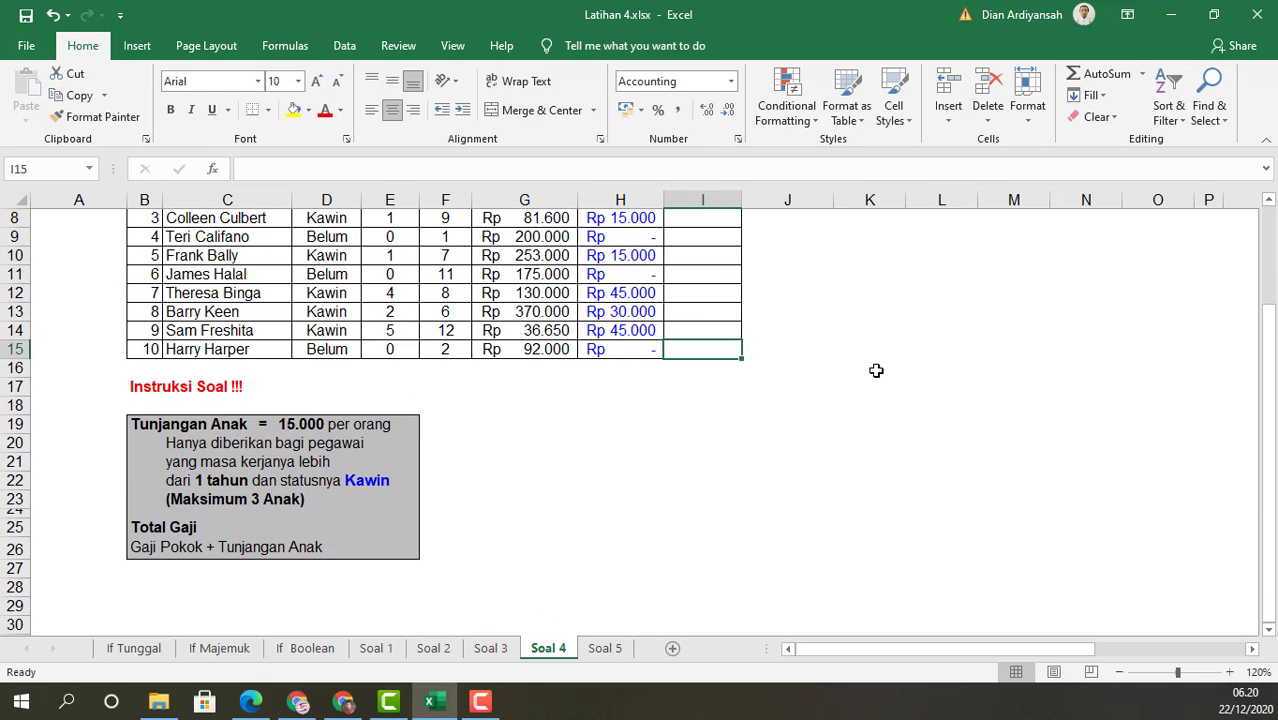
pyautogui.scroll(1, 876, 371)
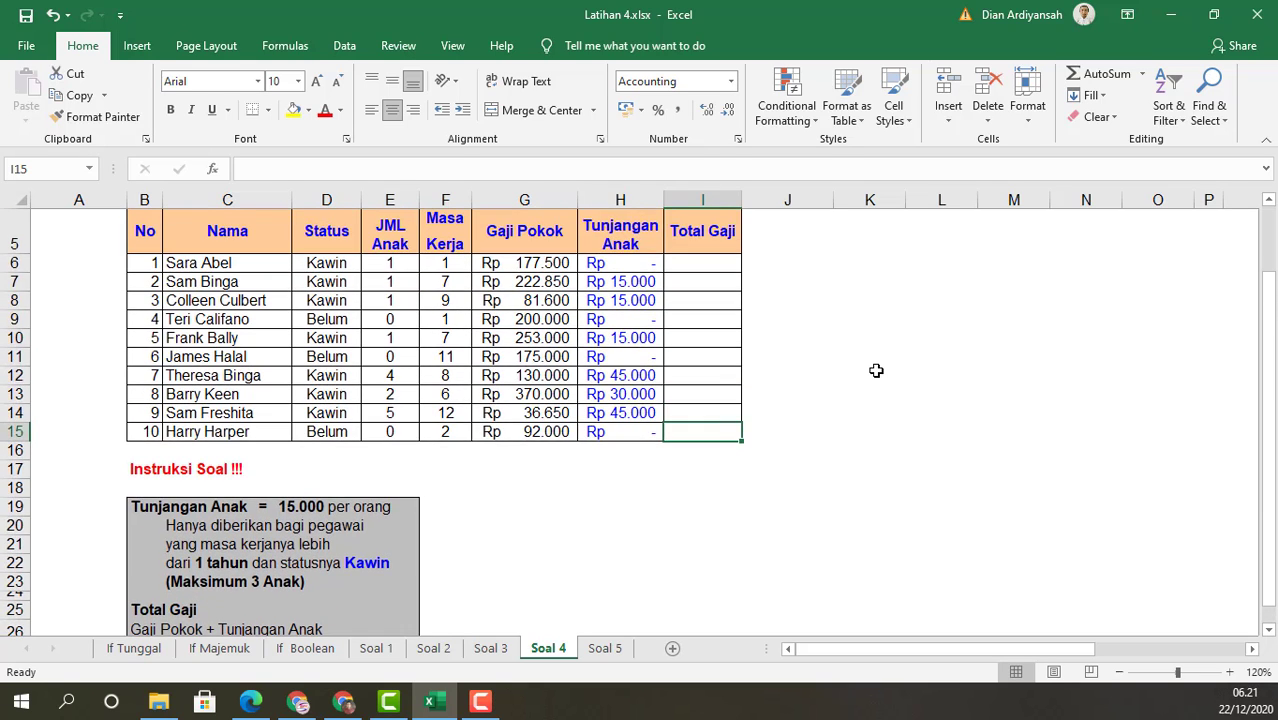
pyautogui.write('=')
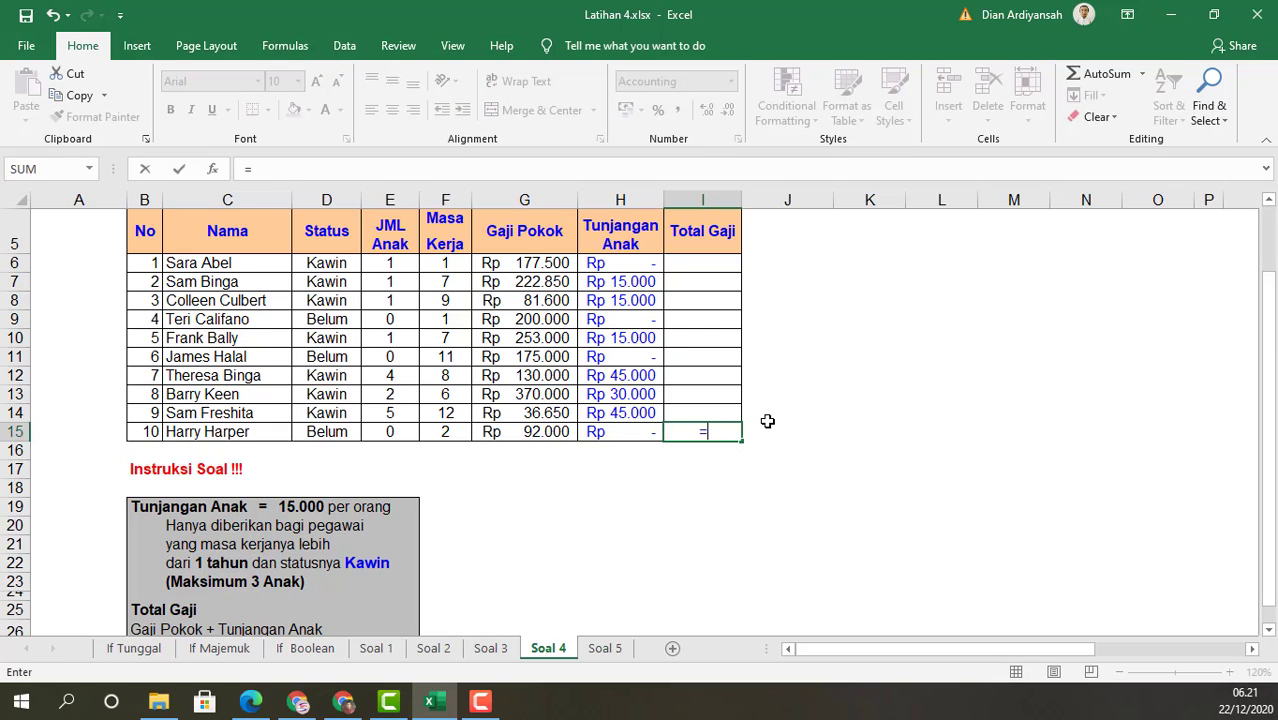
pyautogui.press('Escape')
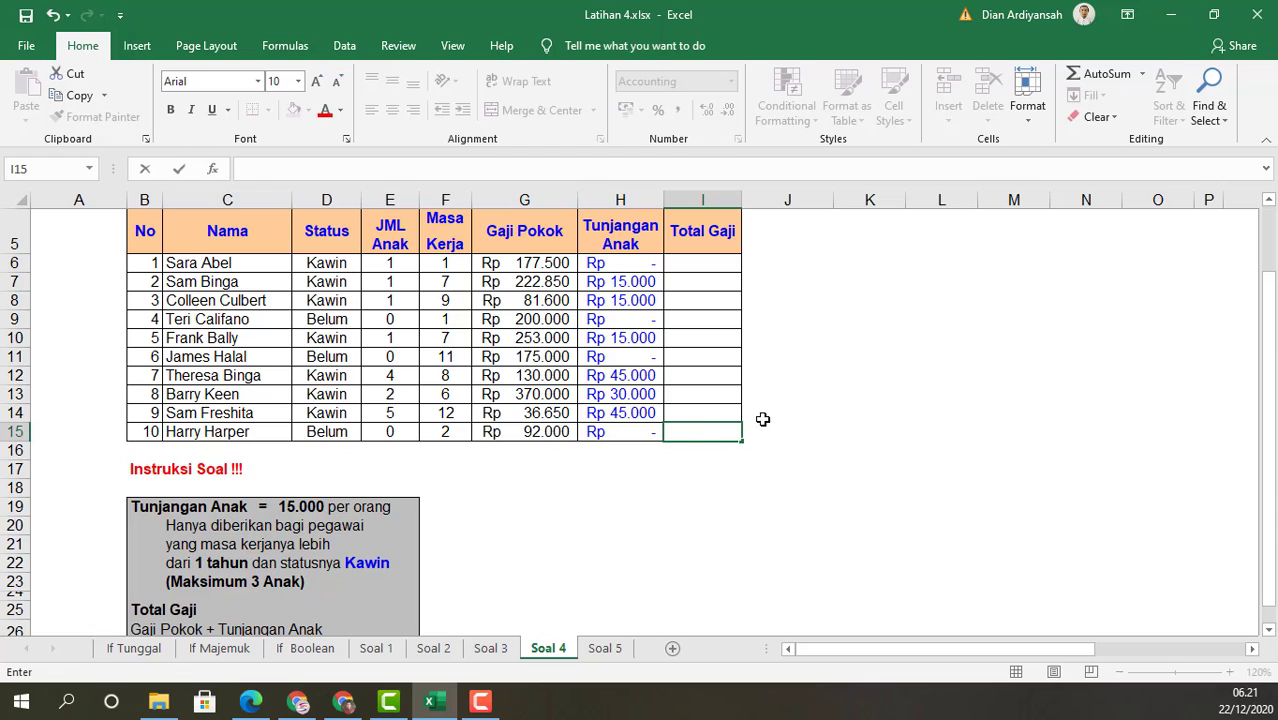
# Step: Fill the Total Gaji column for all ten employees by applying AutoSum to the range G6:I15
pyautogui.moveTo(518, 262); pyautogui.dragTo(716, 430)
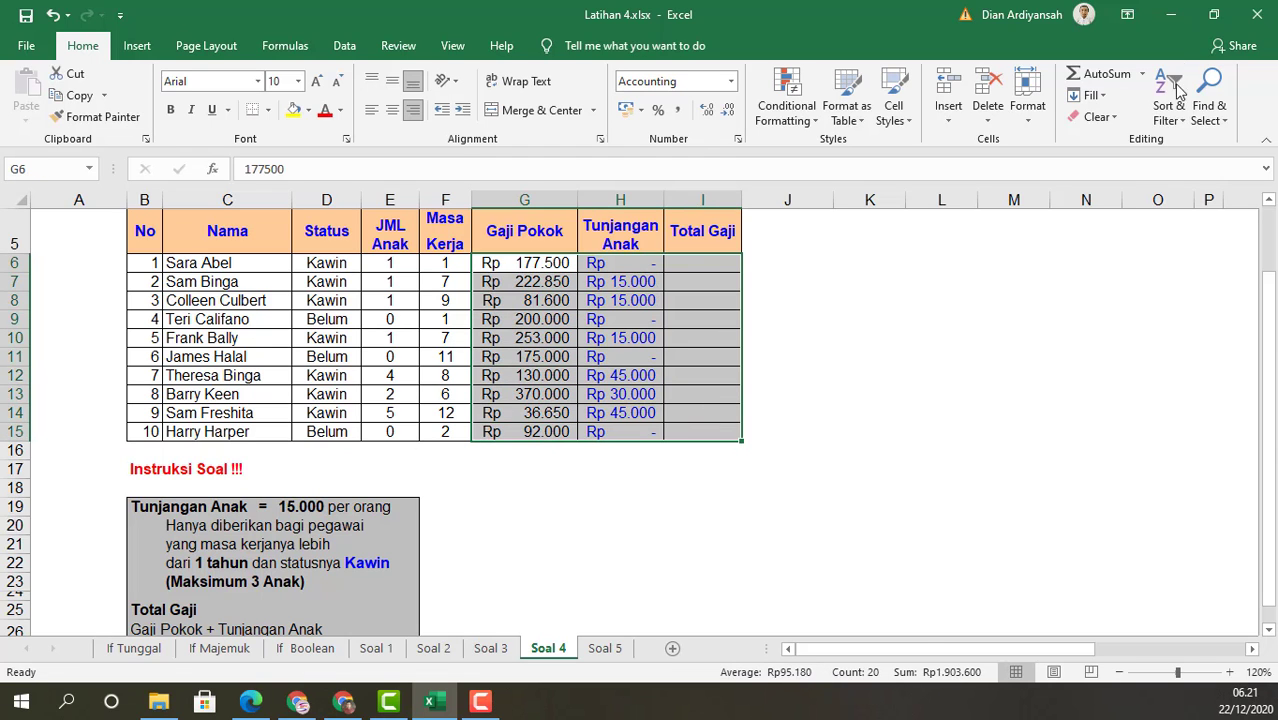
pyautogui.click(1092, 75)
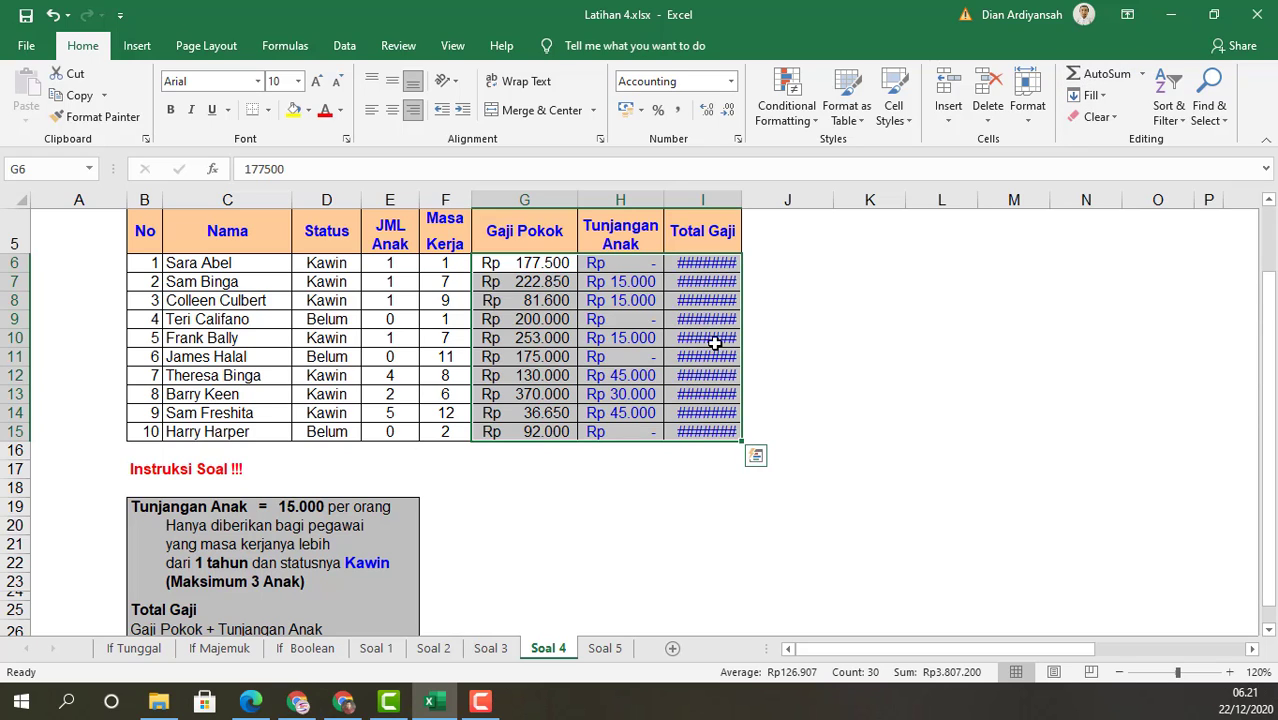
pyautogui.click(869, 418)
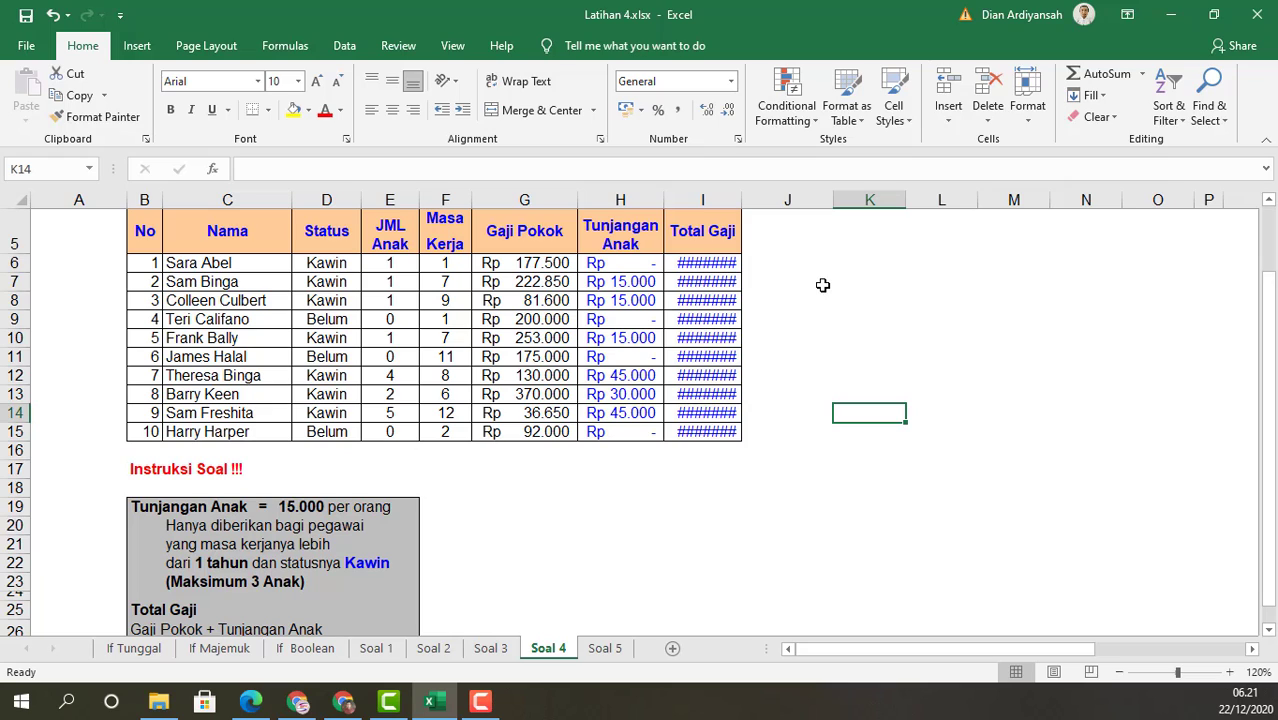
# Step: Widen column I so the Total Gaji amounts fit, and review the table against the exercise rules
pyautogui.doubleClick(743, 204)
pyautogui.moveTo(754, 200); pyautogui.dragTo(769, 200)
pyautogui.click(865, 357)
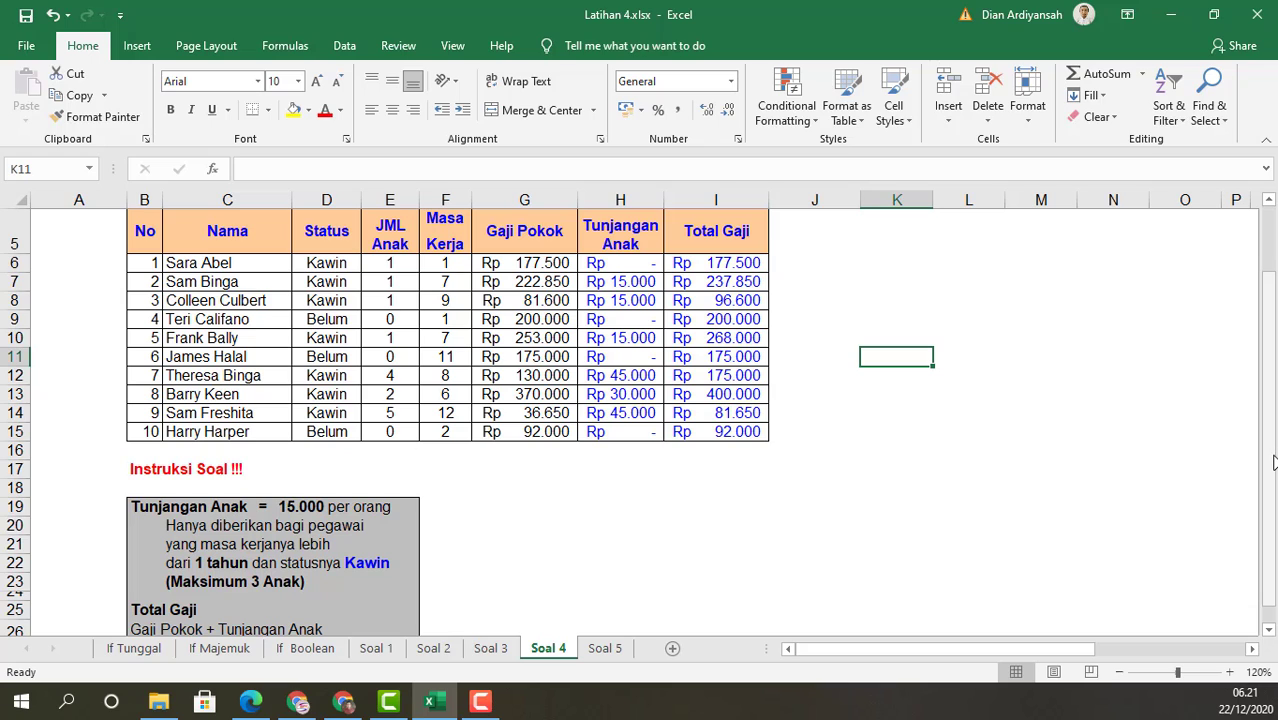
pyautogui.scroll(2, 1141, 536)
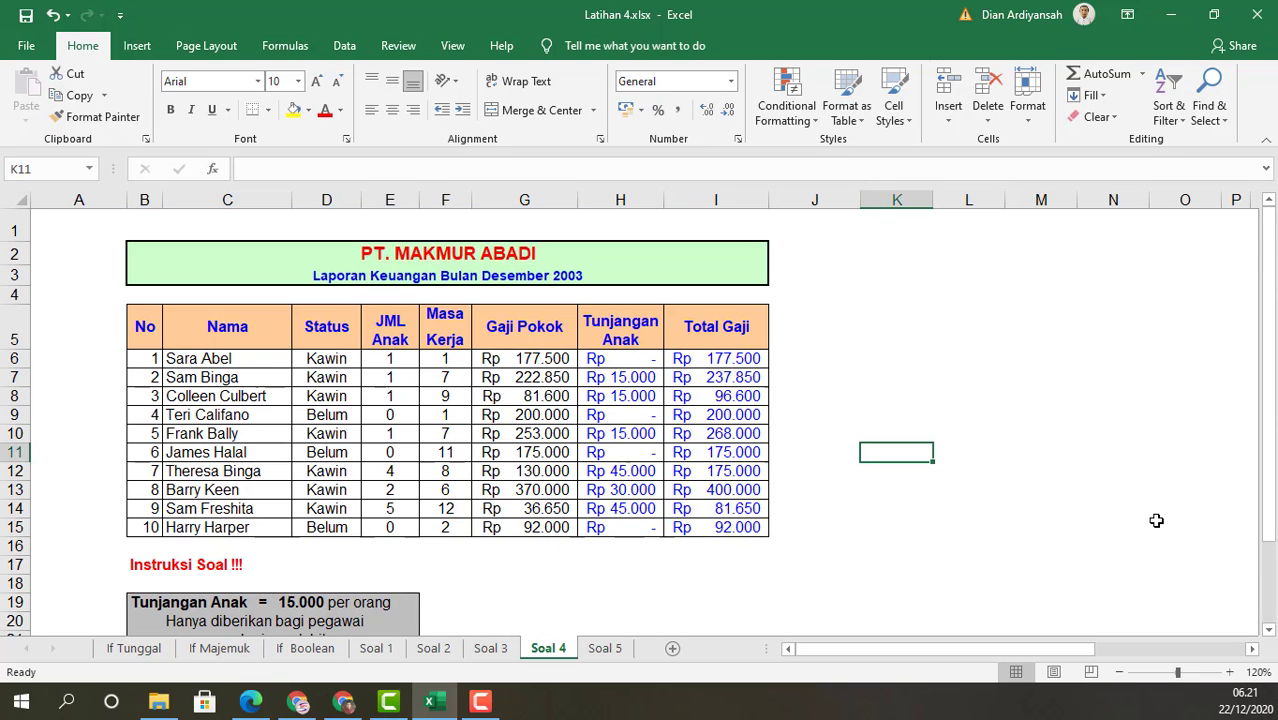
pyautogui.scroll(-3, 1156, 520)
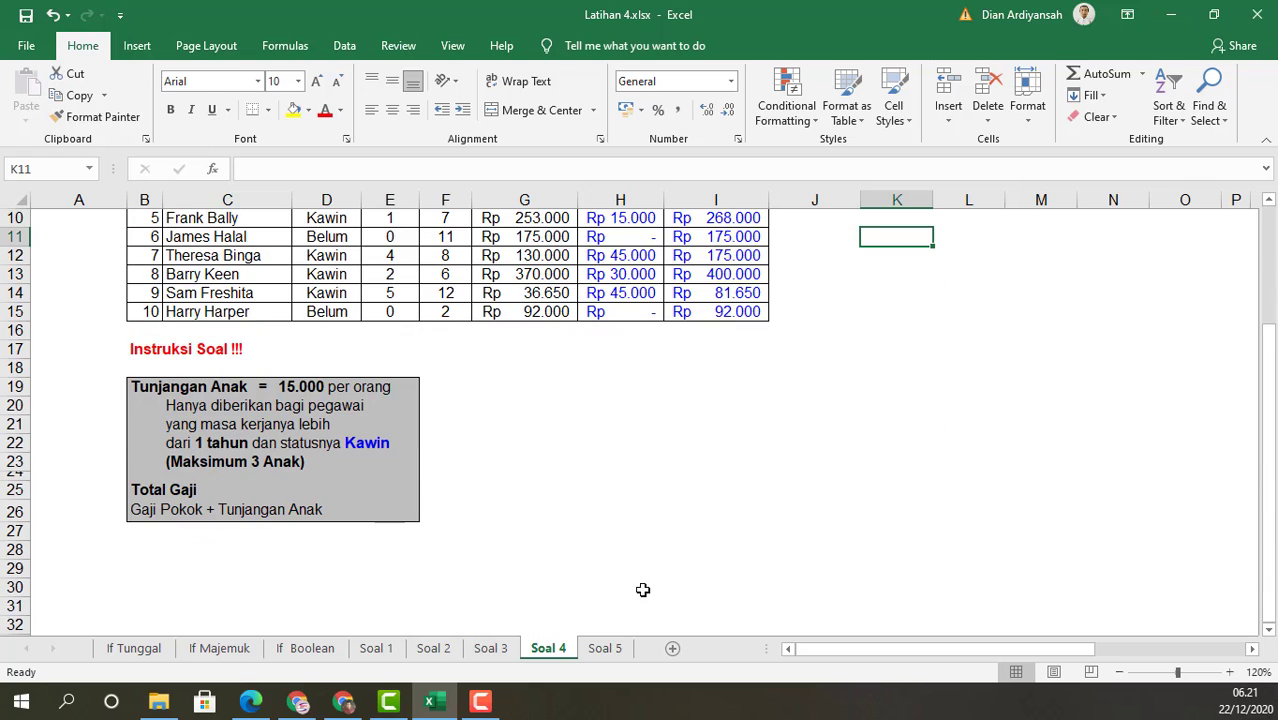
# Step: Open the Soal 5 sheet and enlarge its view to 120%
pyautogui.click(603, 650)
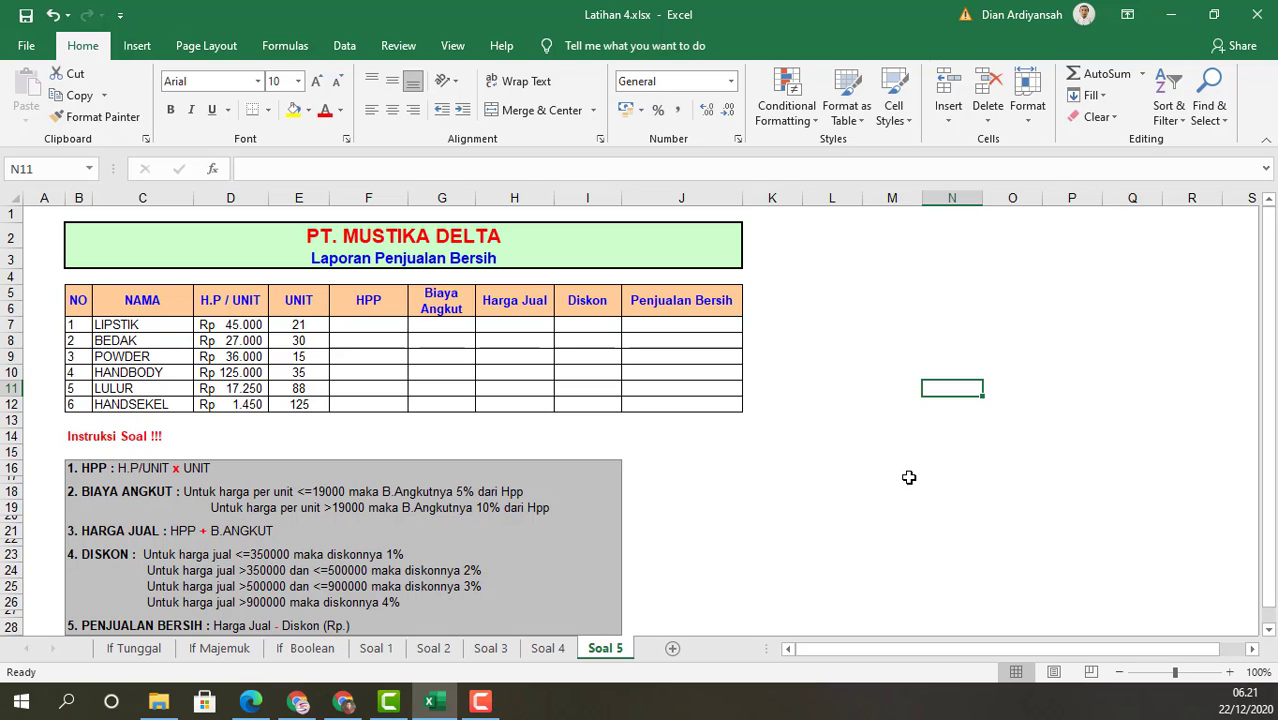
pyautogui.scroll(-3, 909, 477)
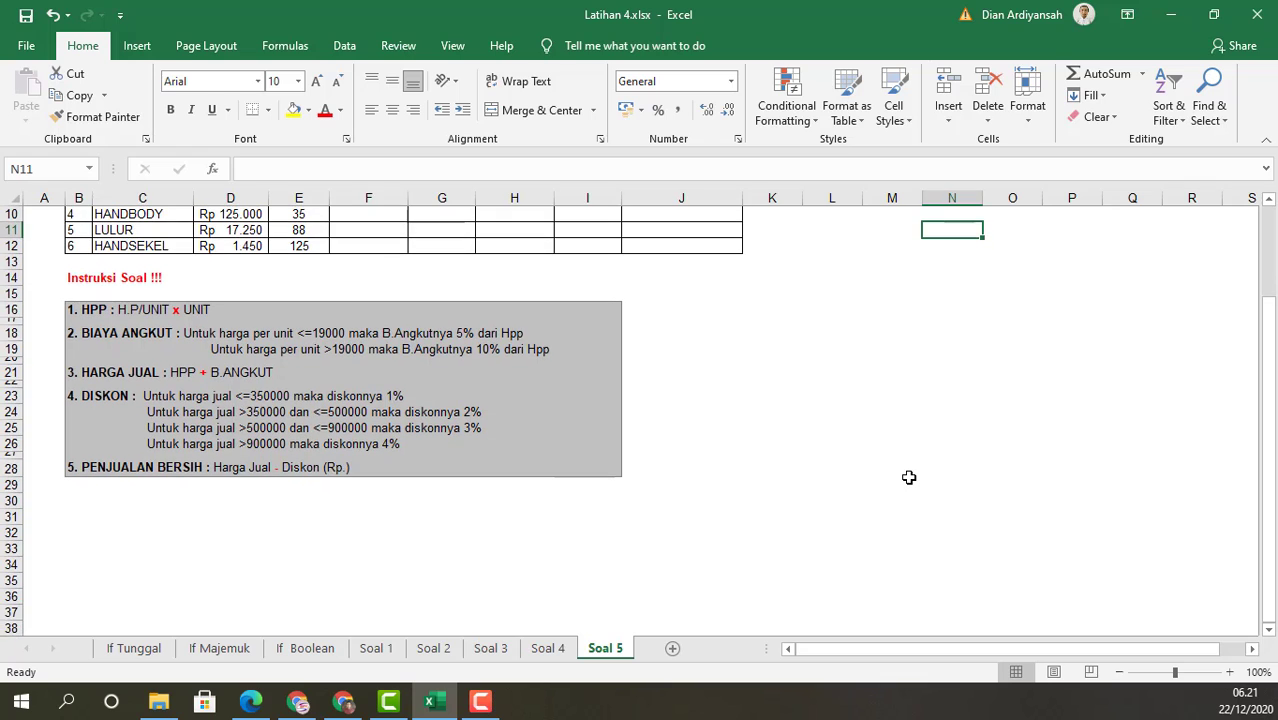
pyautogui.scroll(2, 909, 477)
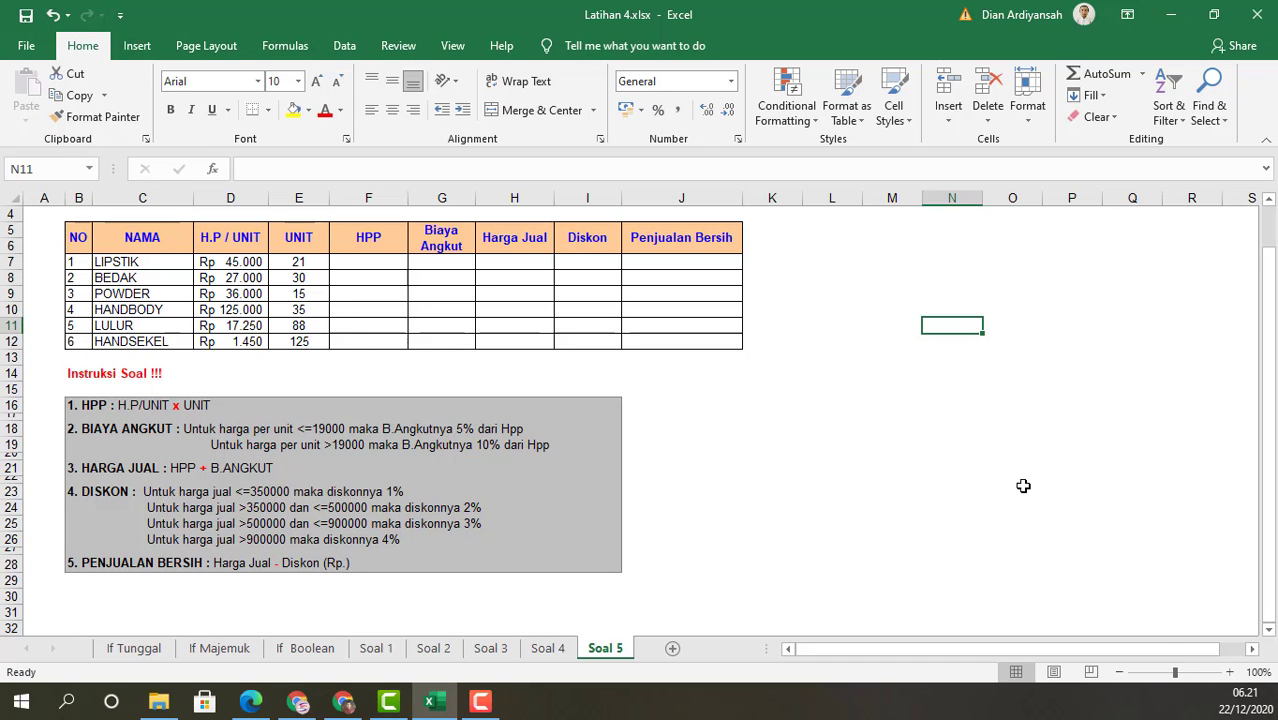
pyautogui.click(1229, 672)
pyautogui.click(1229, 672)
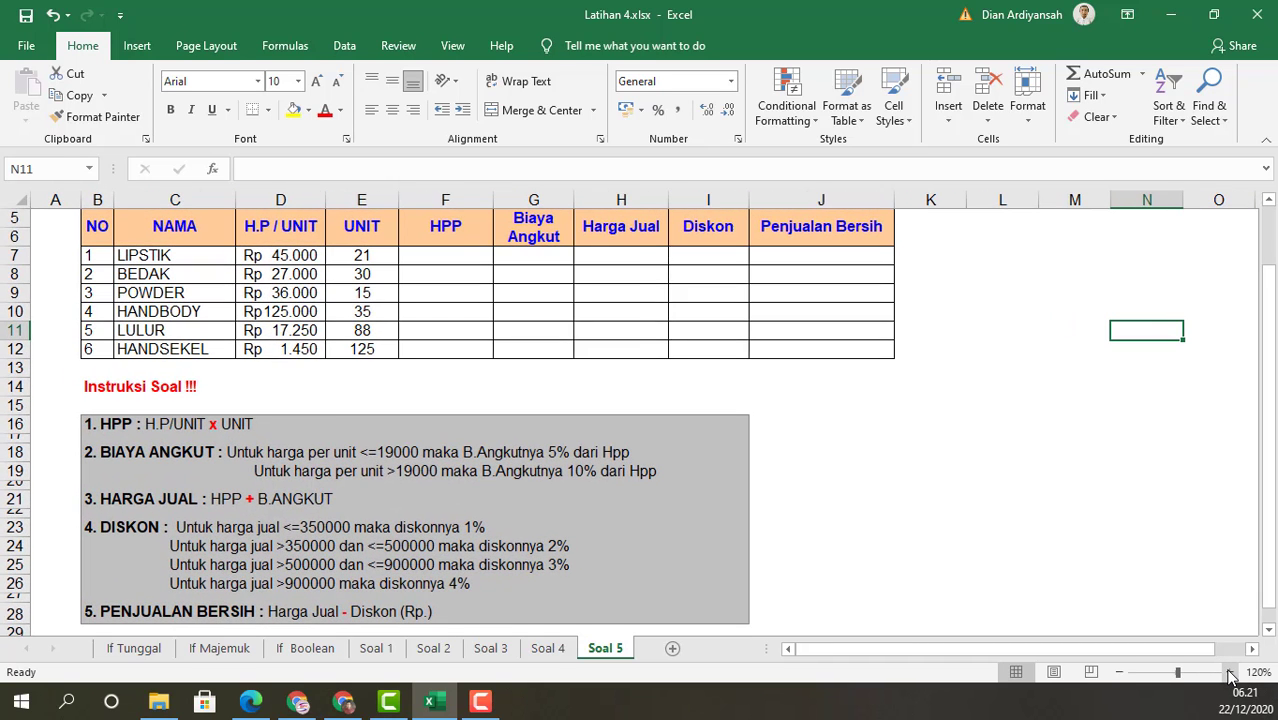
# Step: Calculate HPP in F12 with the formula =D12*E12 and fill it up to F7
pyautogui.click(426, 351)
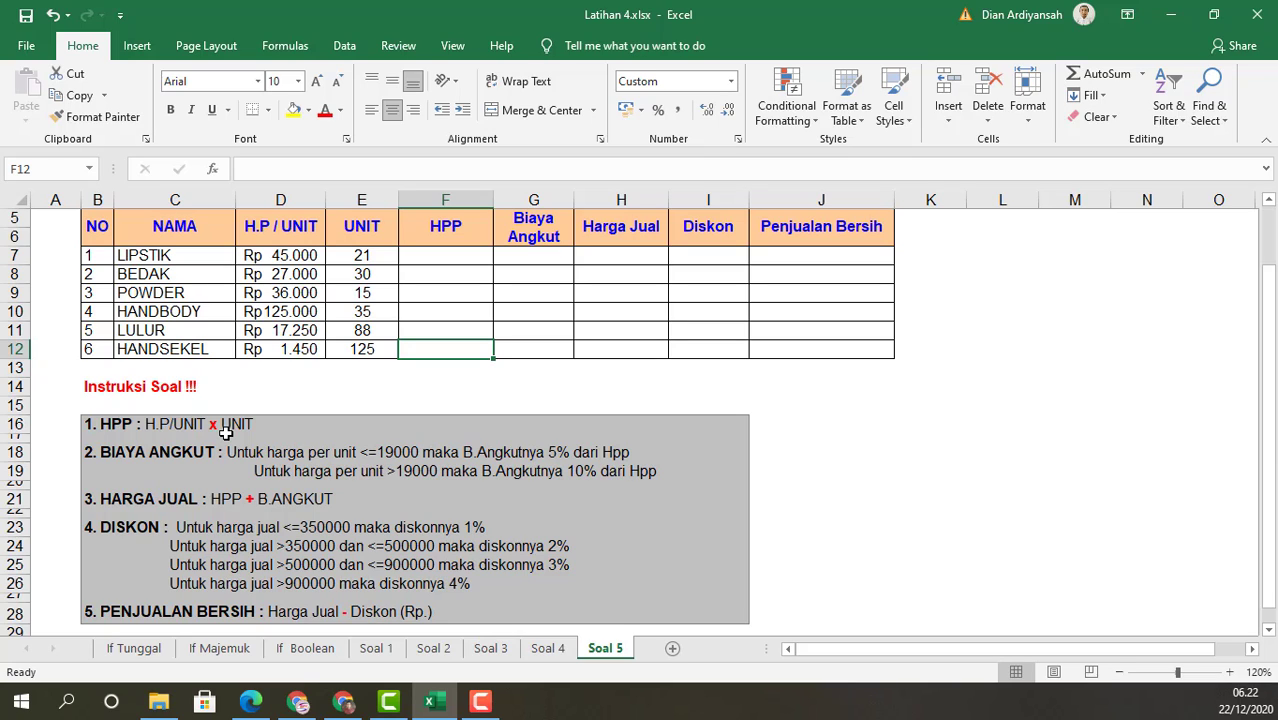
pyautogui.write('=')
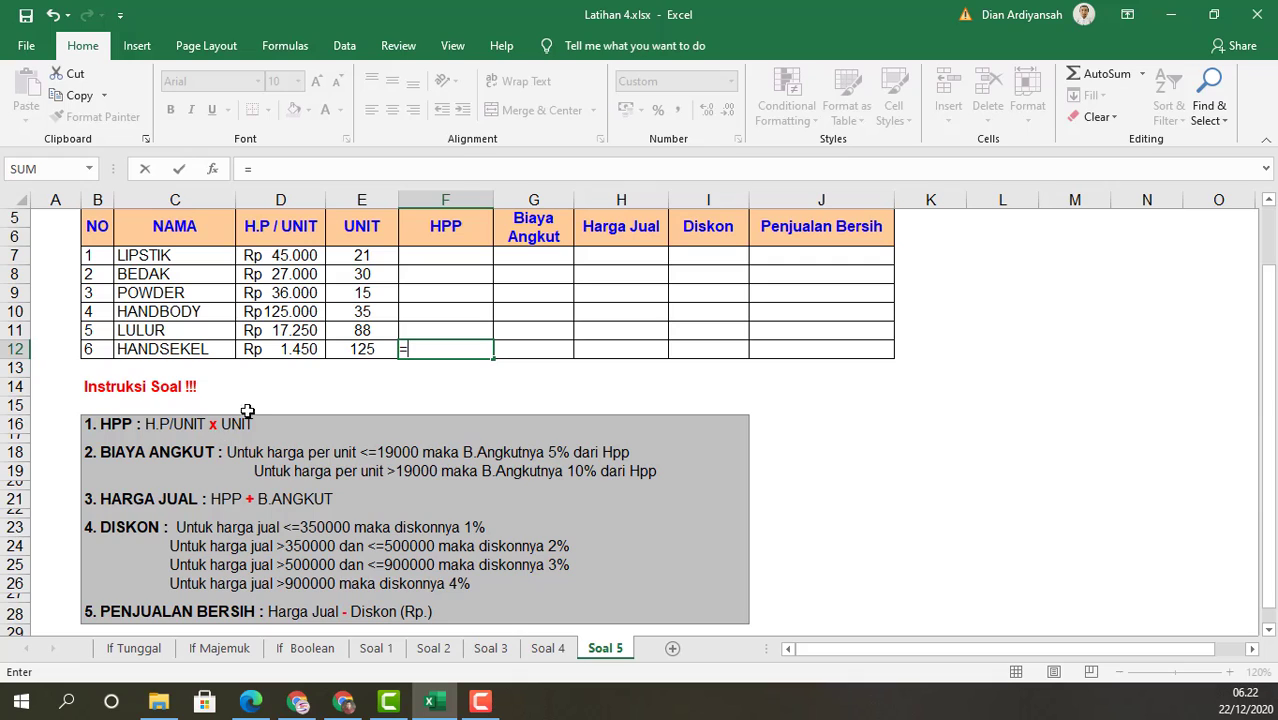
pyautogui.click(283, 351)
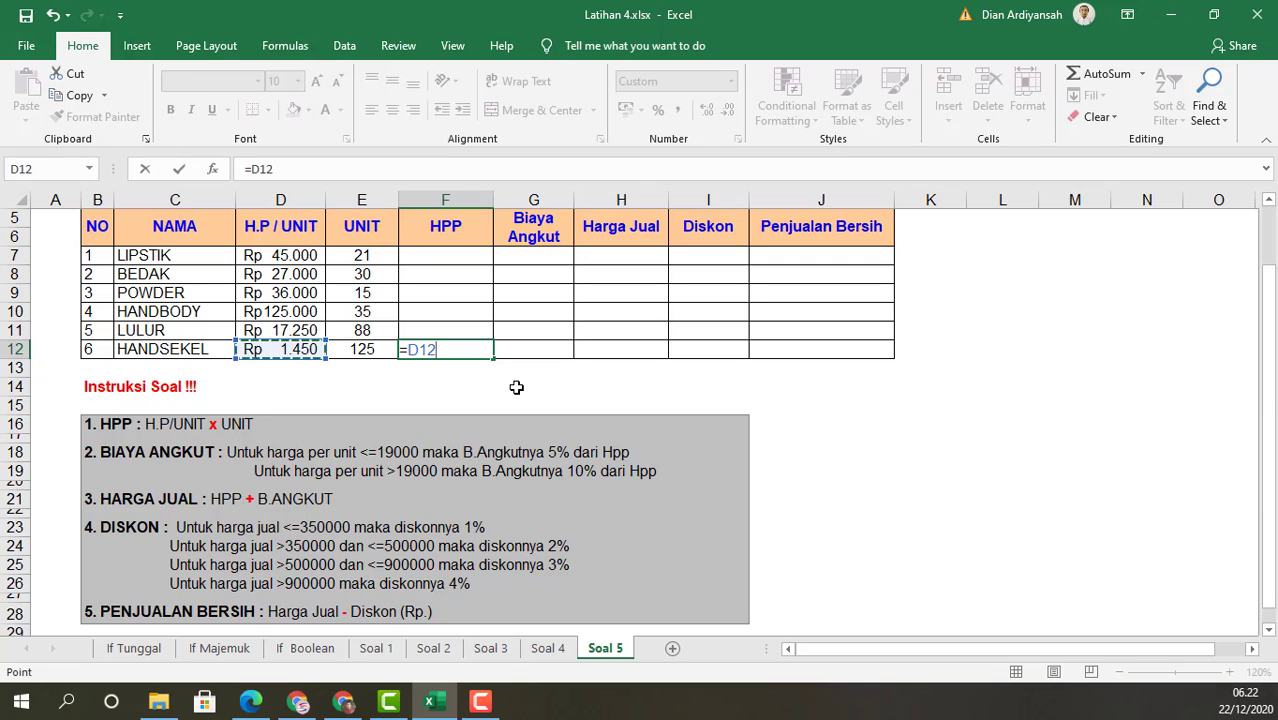
pyautogui.write('*')
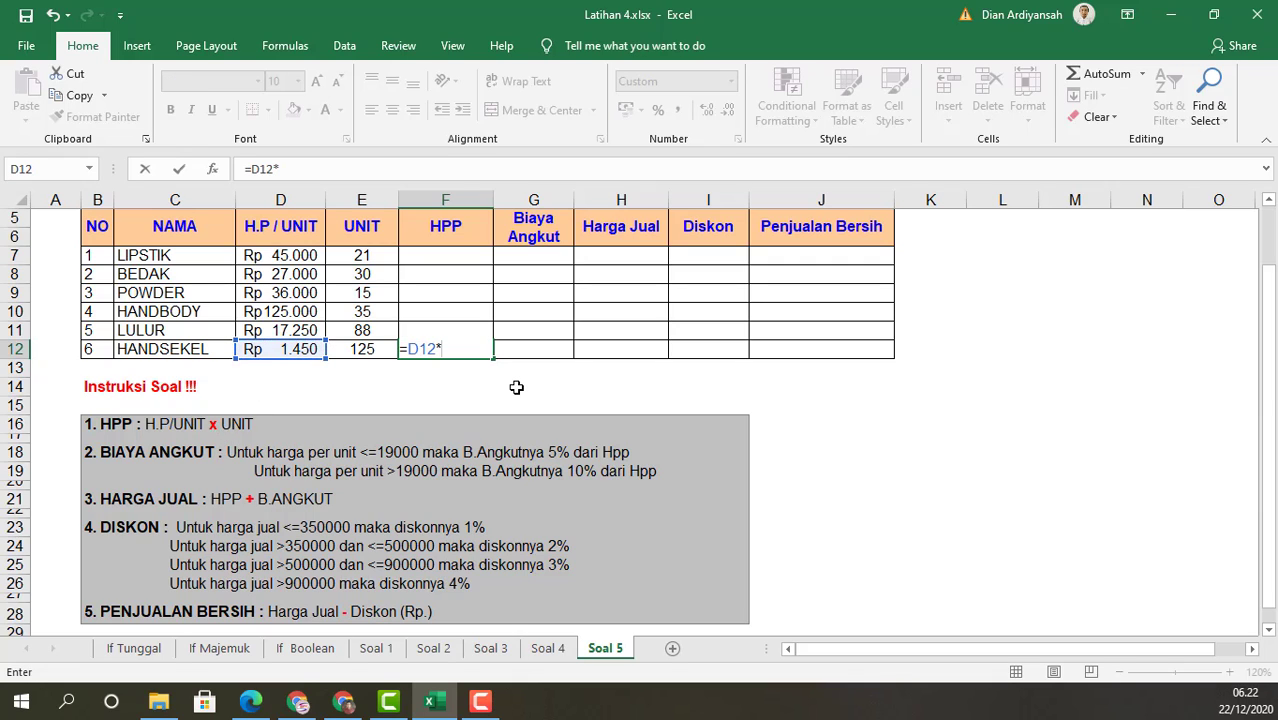
pyautogui.click(364, 349)
pyautogui.press('Return')
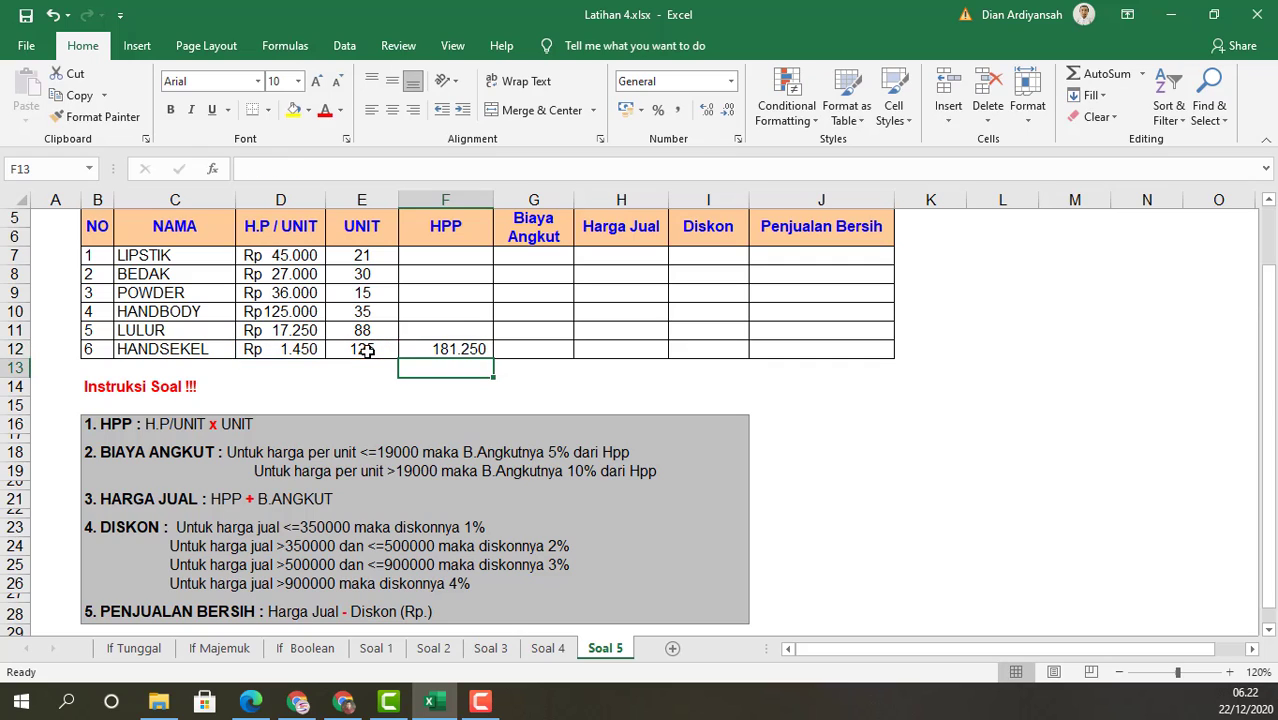
pyautogui.click(440, 350)
pyautogui.moveTo(490, 357); pyautogui.dragTo(492, 256)
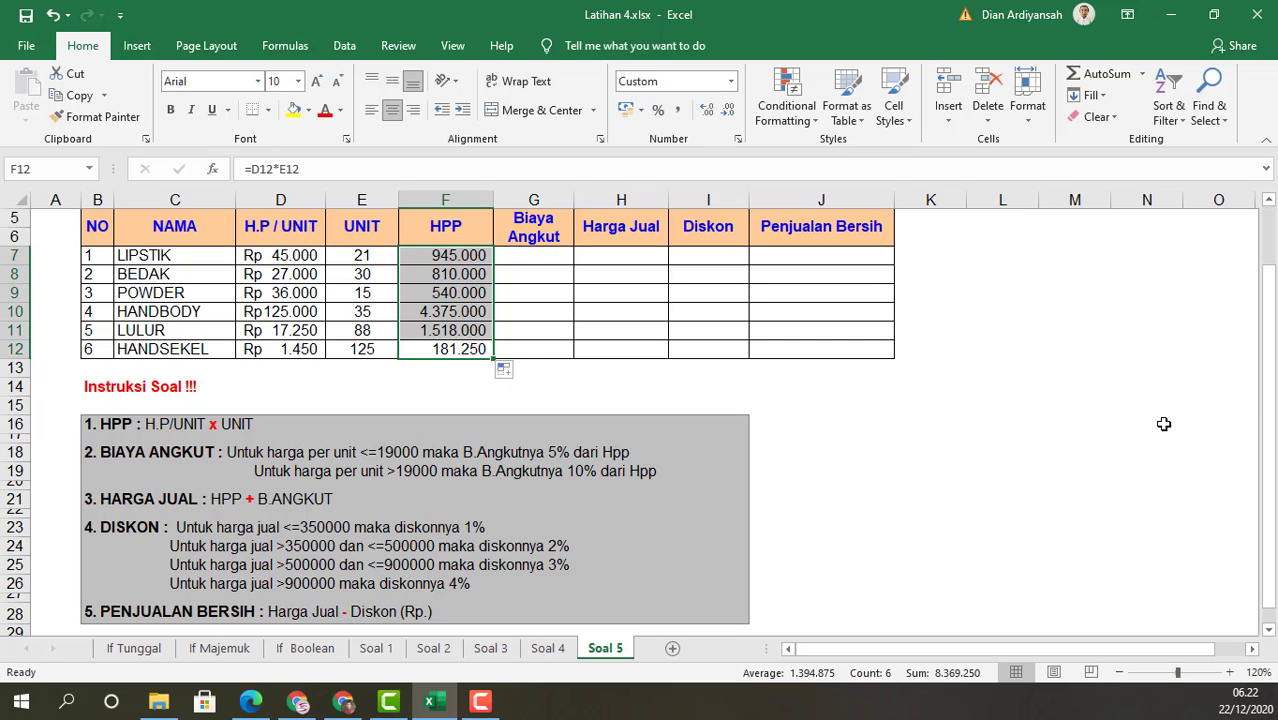
pyautogui.click(897, 453)
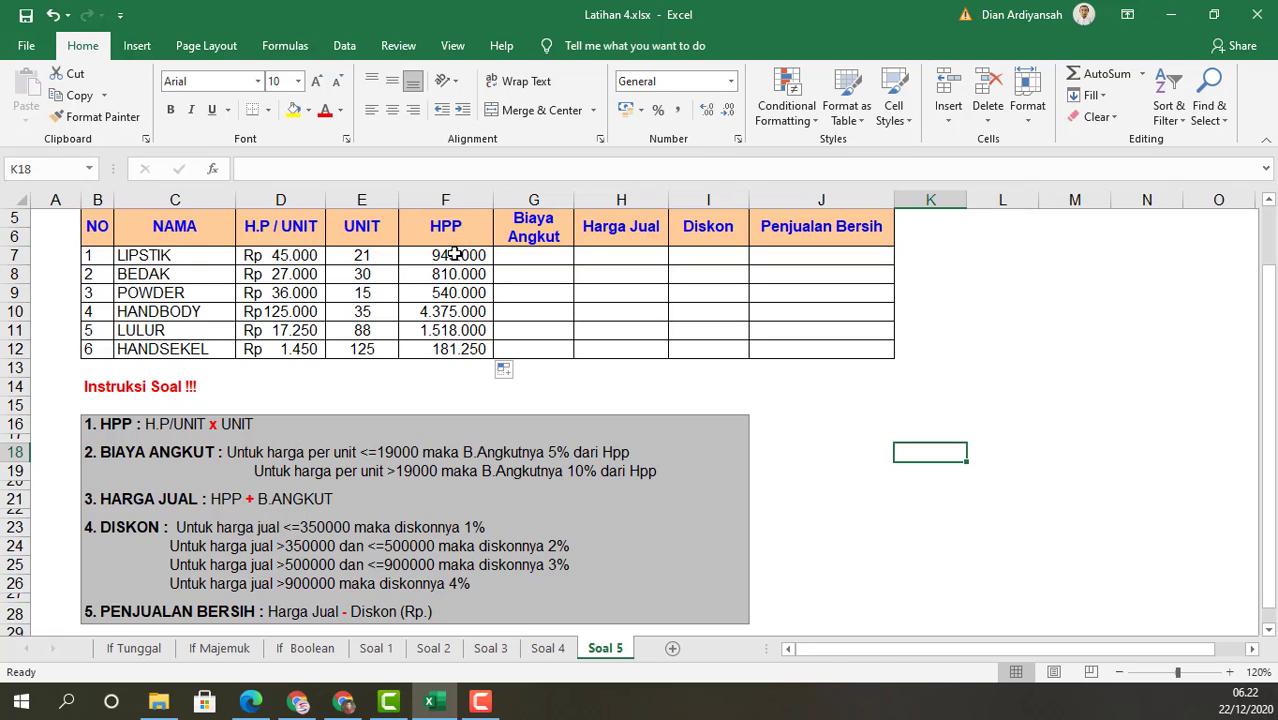
# Step: Format the HPP values F7:F12 as Accounting with the Rp Indonesian symbol and widen column F slightly
pyautogui.moveTo(455, 255); pyautogui.dragTo(486, 346)
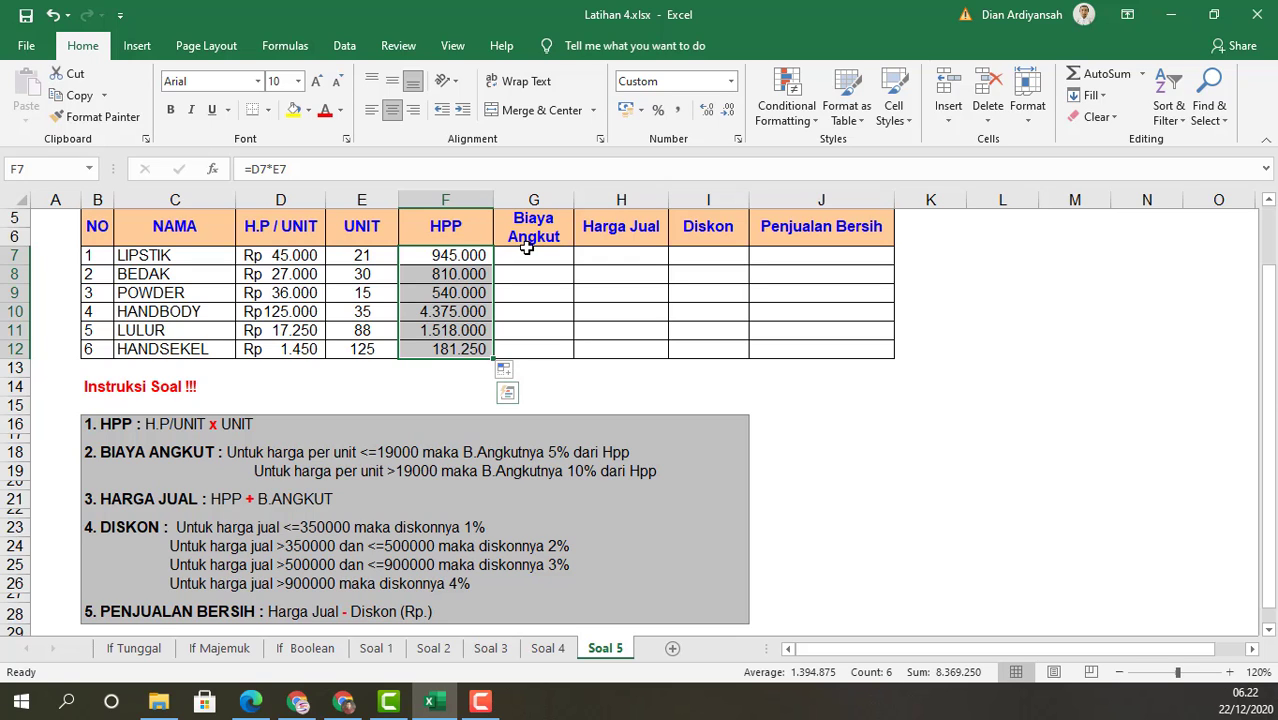
pyautogui.click(737, 139)
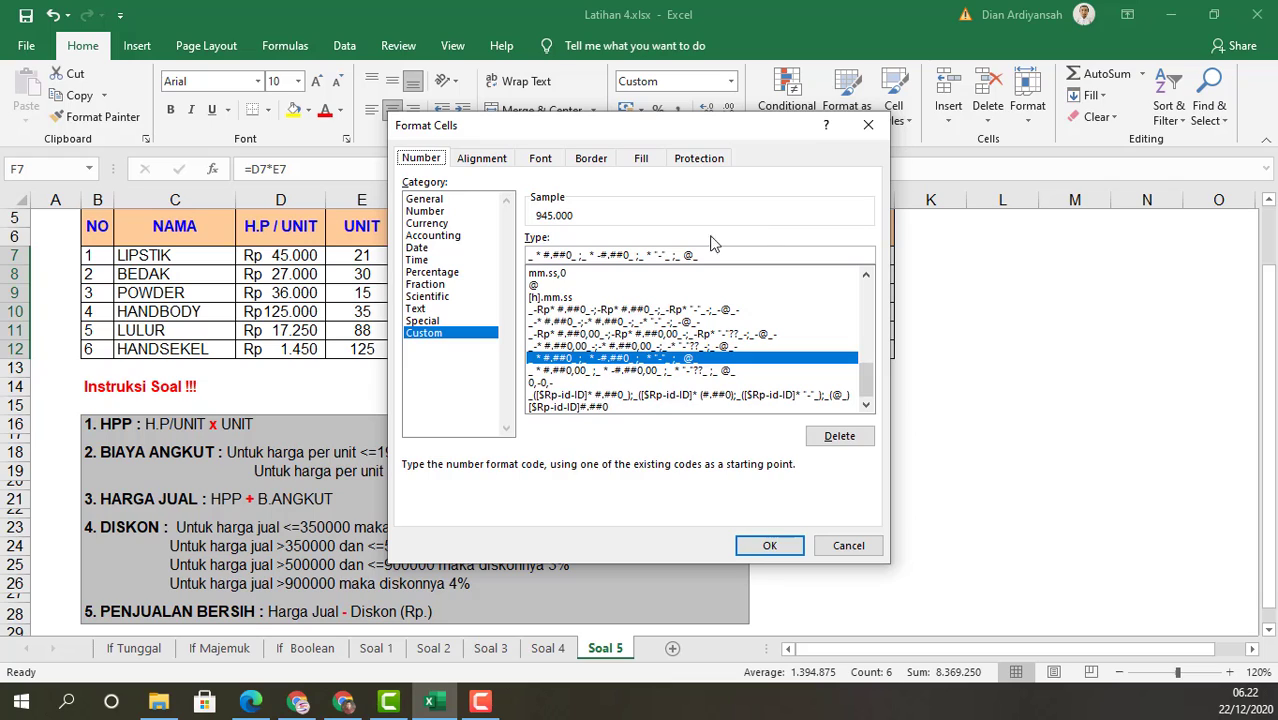
pyautogui.click(438, 236)
pyautogui.click(601, 265)
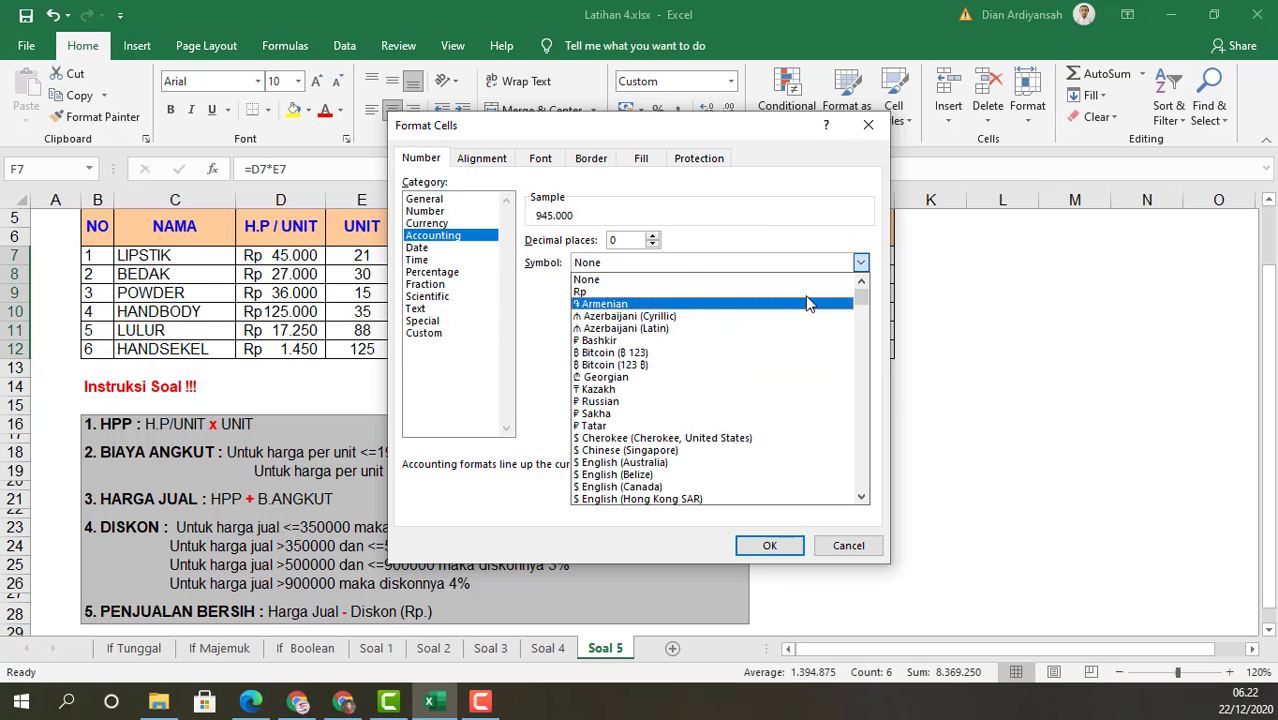
pyautogui.moveTo(860, 305); pyautogui.dragTo(861, 382)
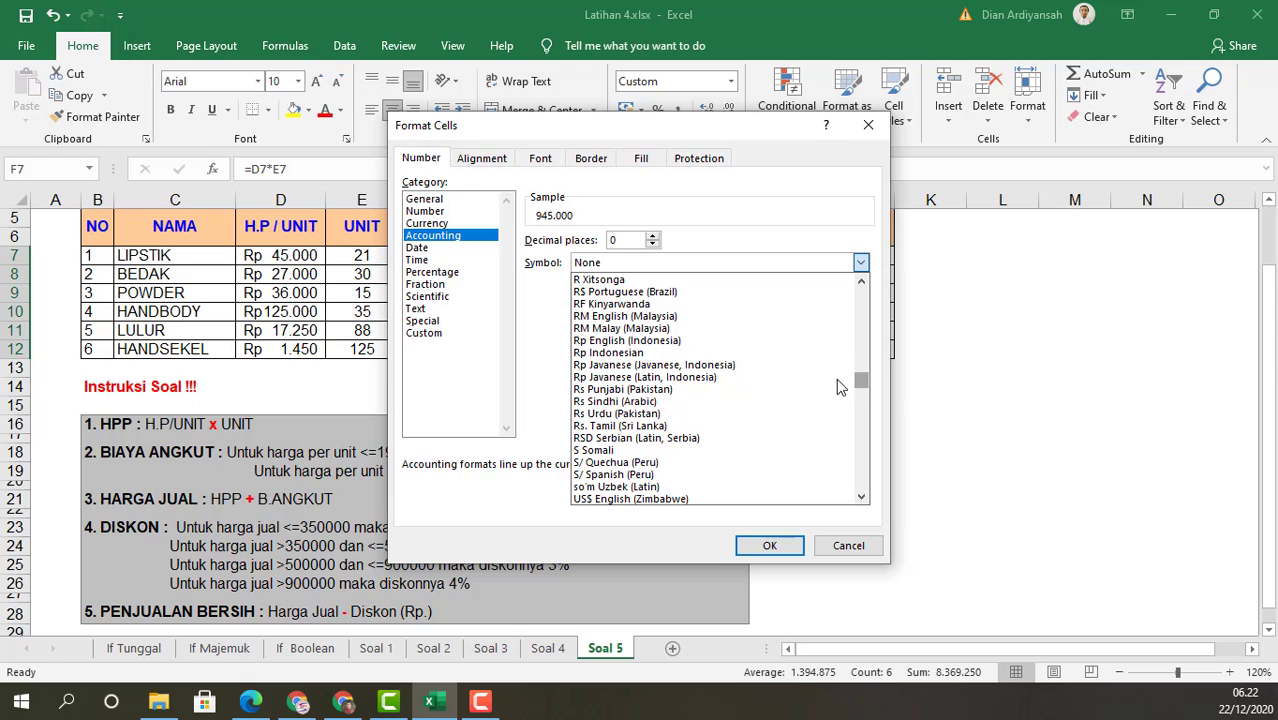
pyautogui.click(741, 358)
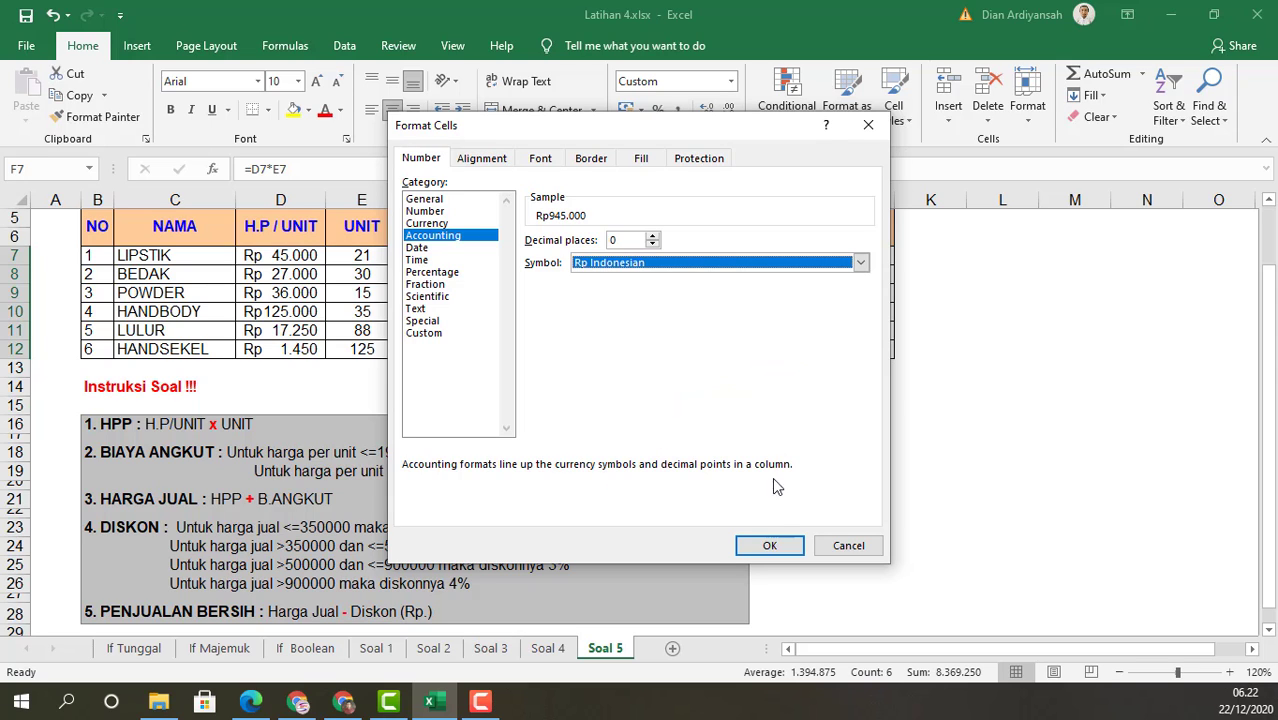
pyautogui.click(763, 543)
pyautogui.click(792, 525)
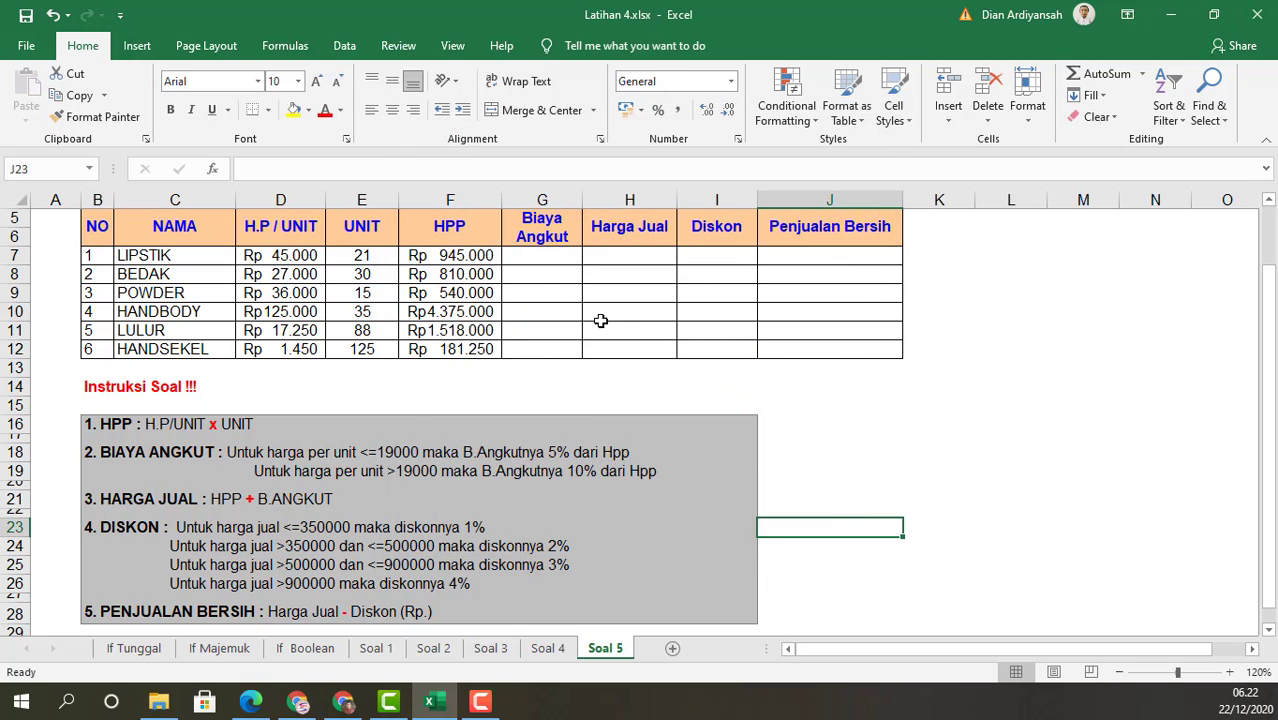
pyautogui.moveTo(502, 200); pyautogui.dragTo(506, 200)
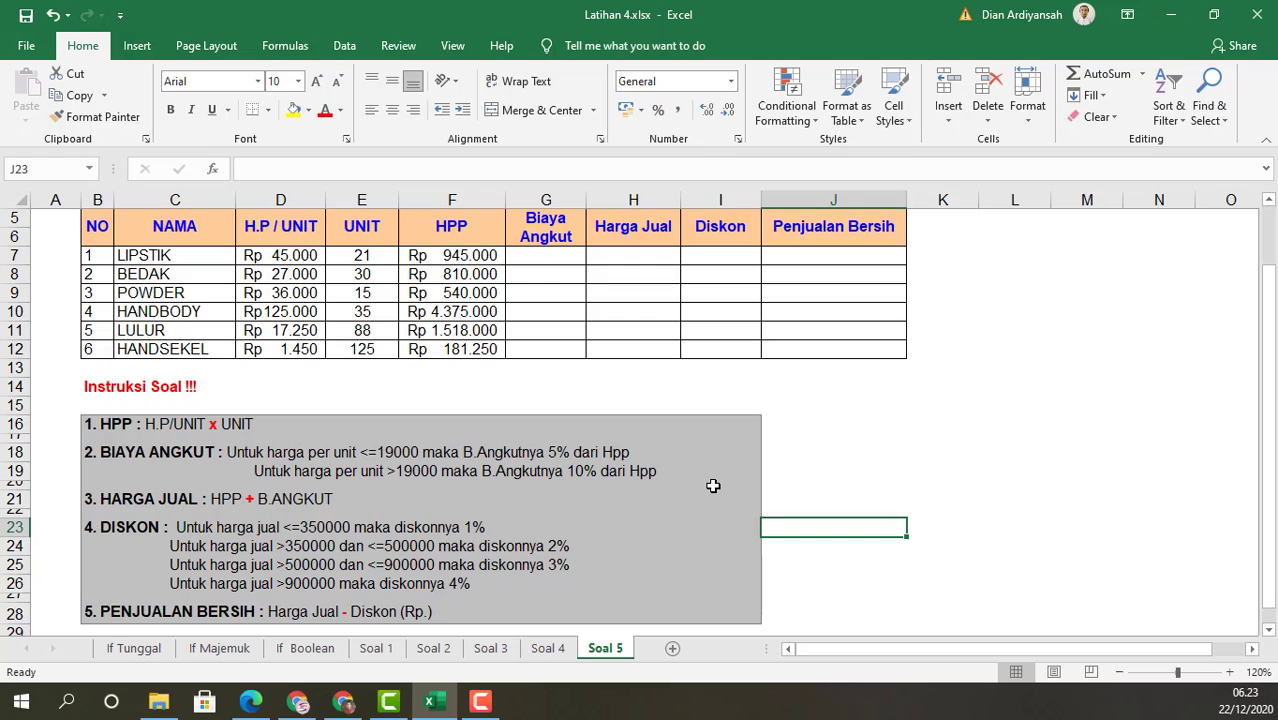
# Step: Calculate Biaya Angkut in G12 with the formula =IF(D12<=19000;5%*F12;10%*F12)
pyautogui.click(537, 348)
pyautogui.write('=')
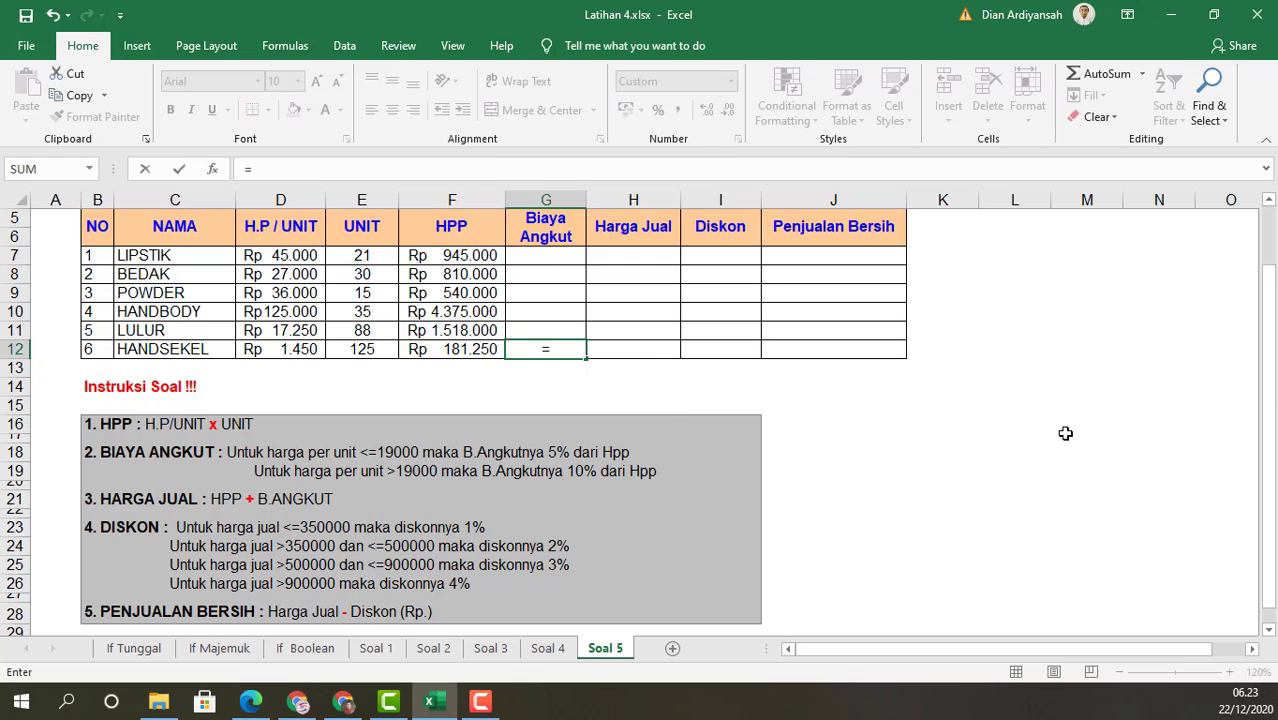
pyautogui.write('if')
pyautogui.press('Tab')
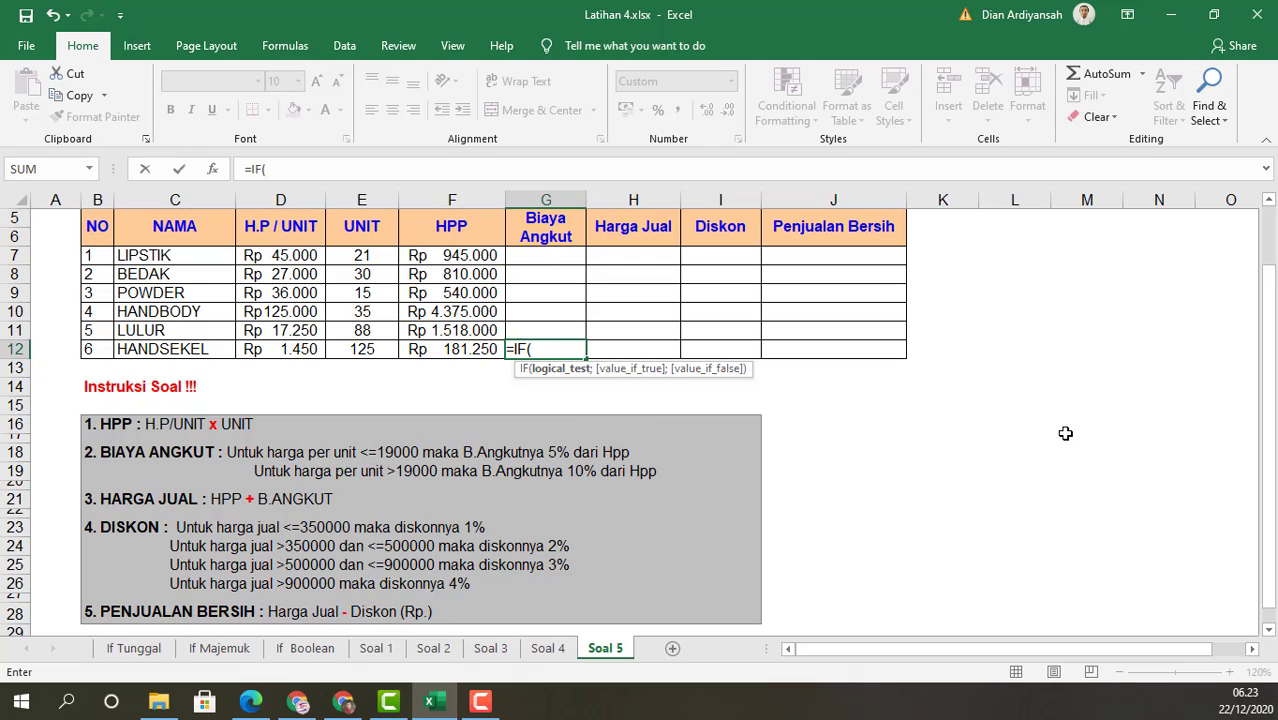
pyautogui.click(290, 348)
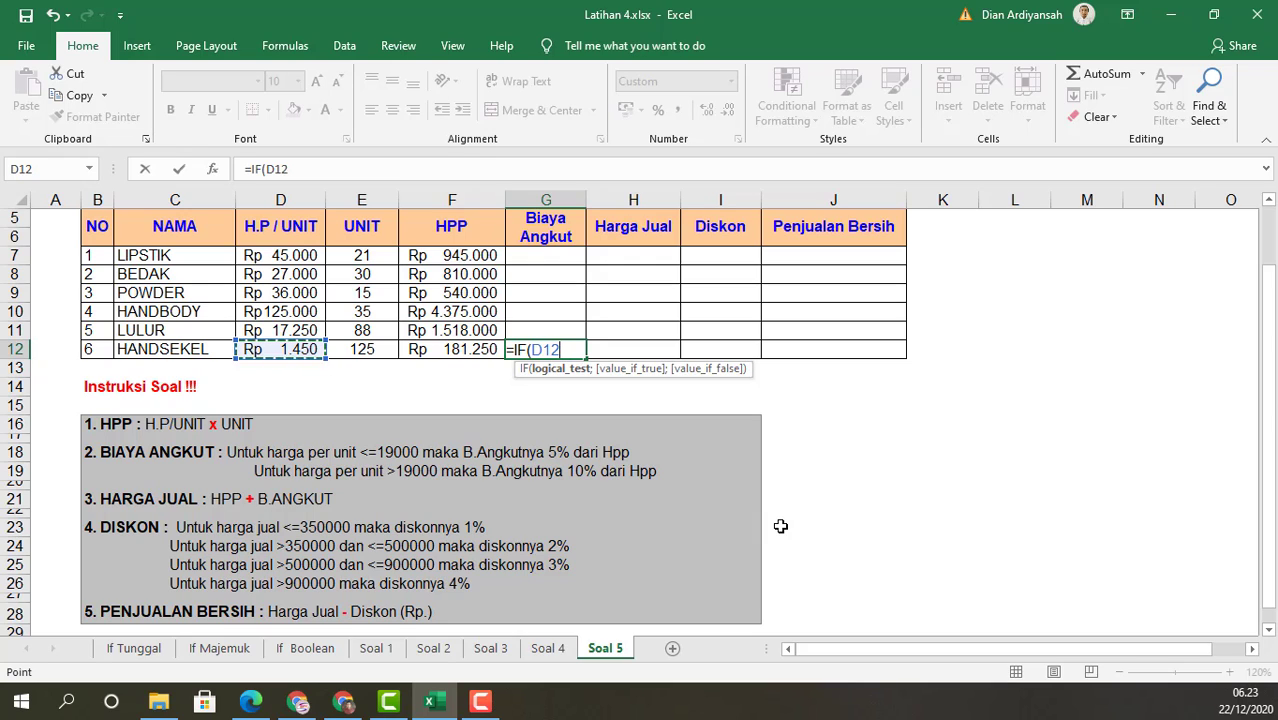
pyautogui.write('<')
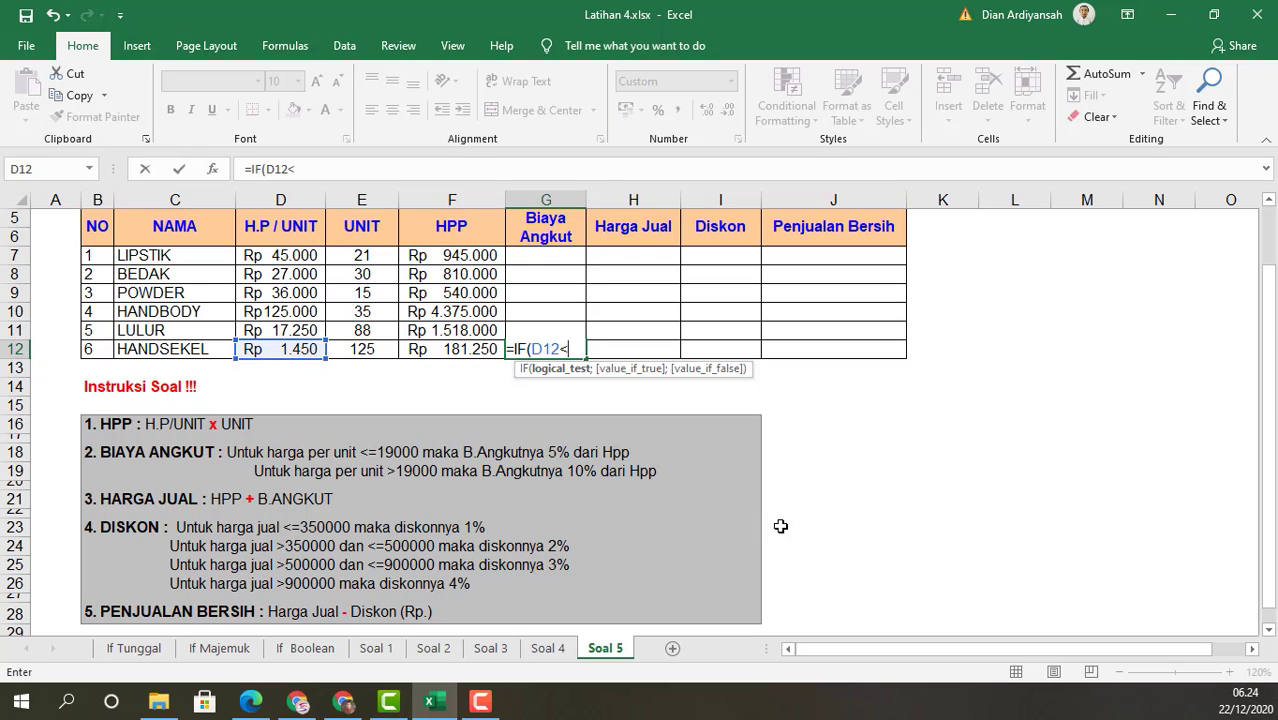
pyautogui.write('=19')
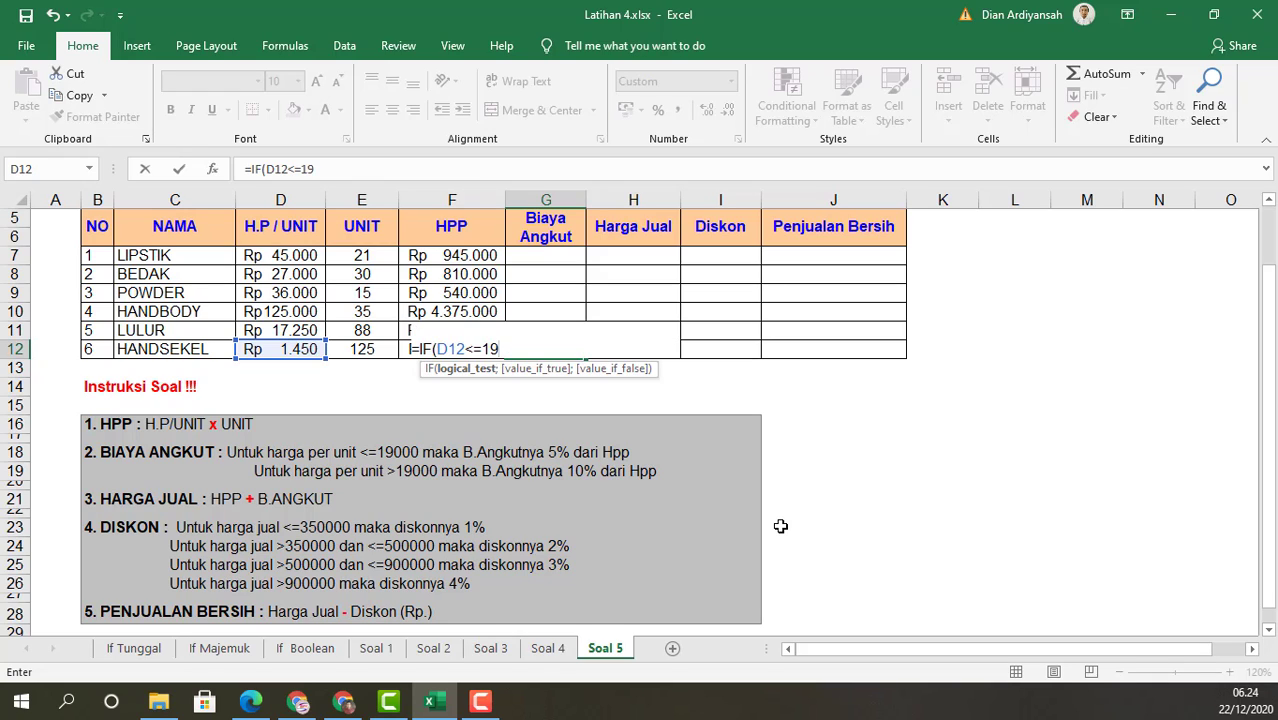
pyautogui.write('000;')
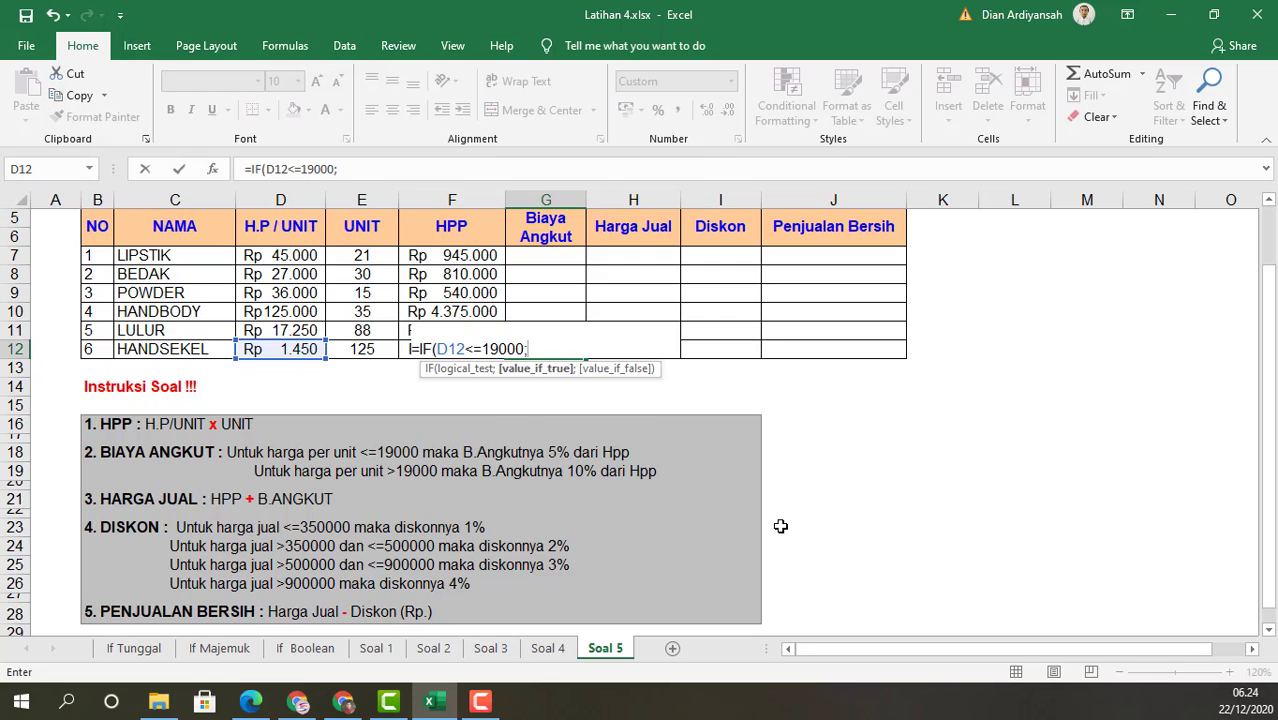
pyautogui.write('5%*')
pyautogui.press('Left')
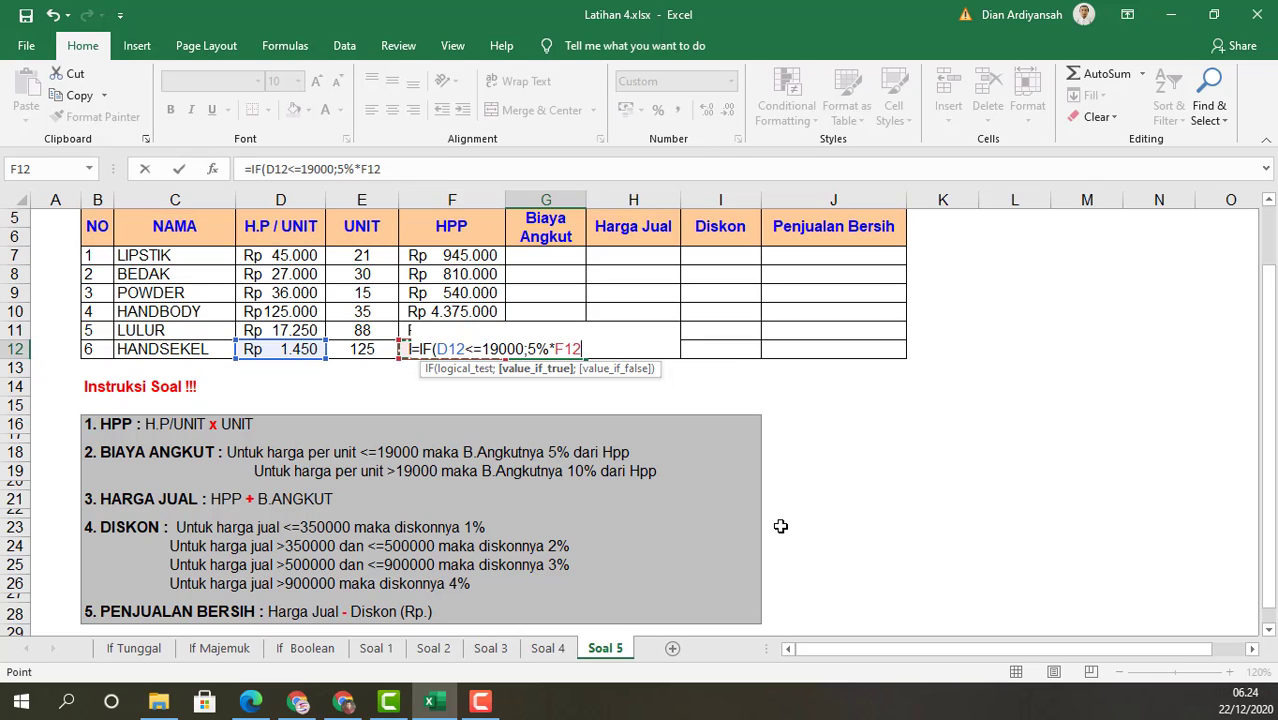
pyautogui.write(';')
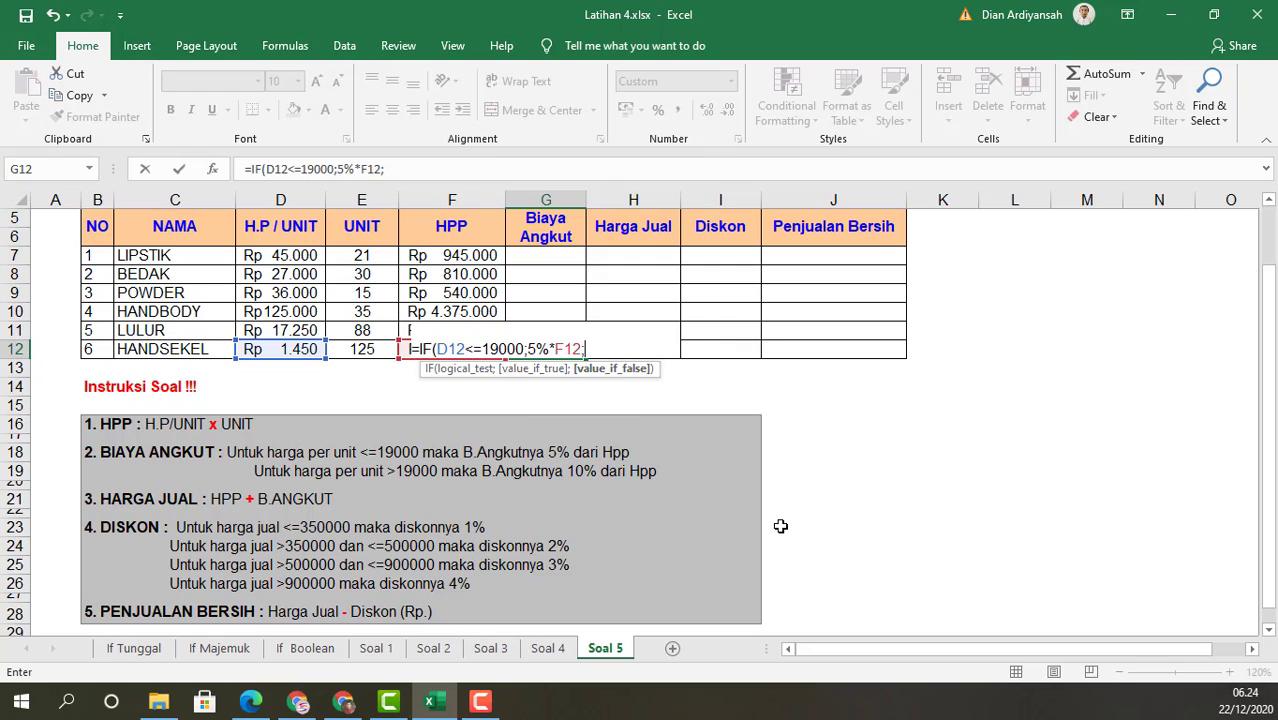
pyautogui.write('10%*')
pyautogui.press('Left')
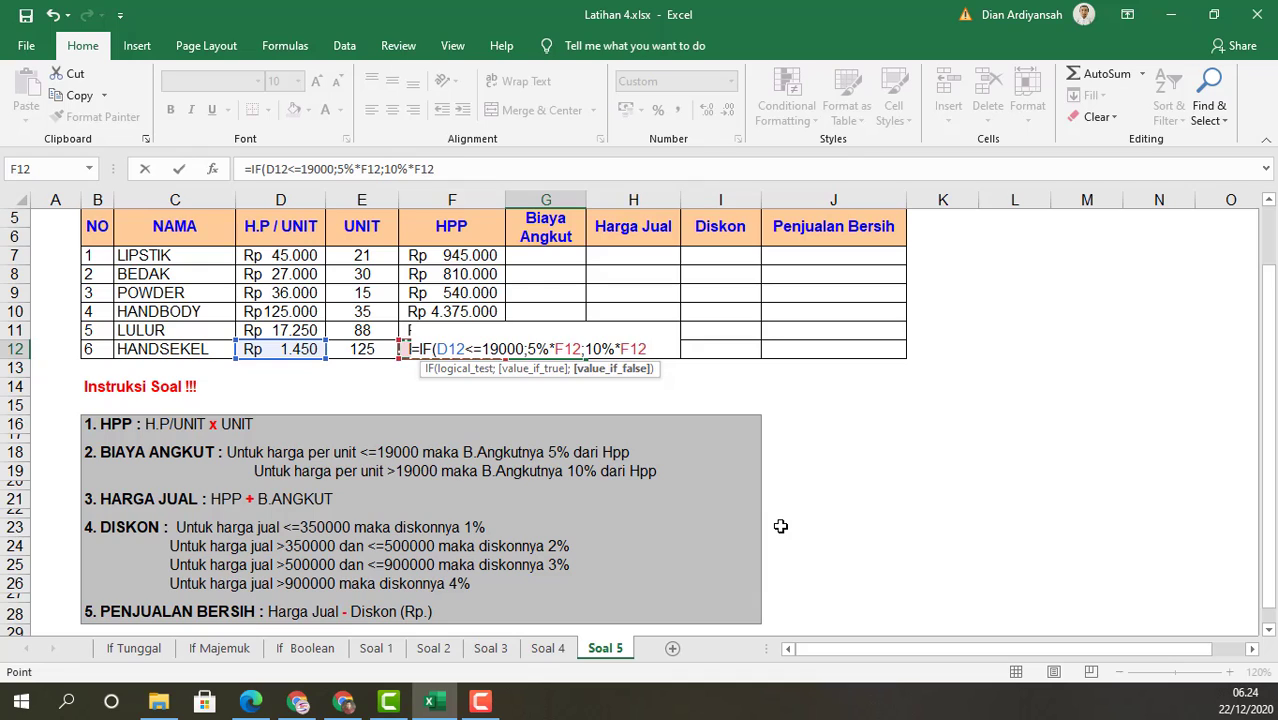
pyautogui.press('Return')
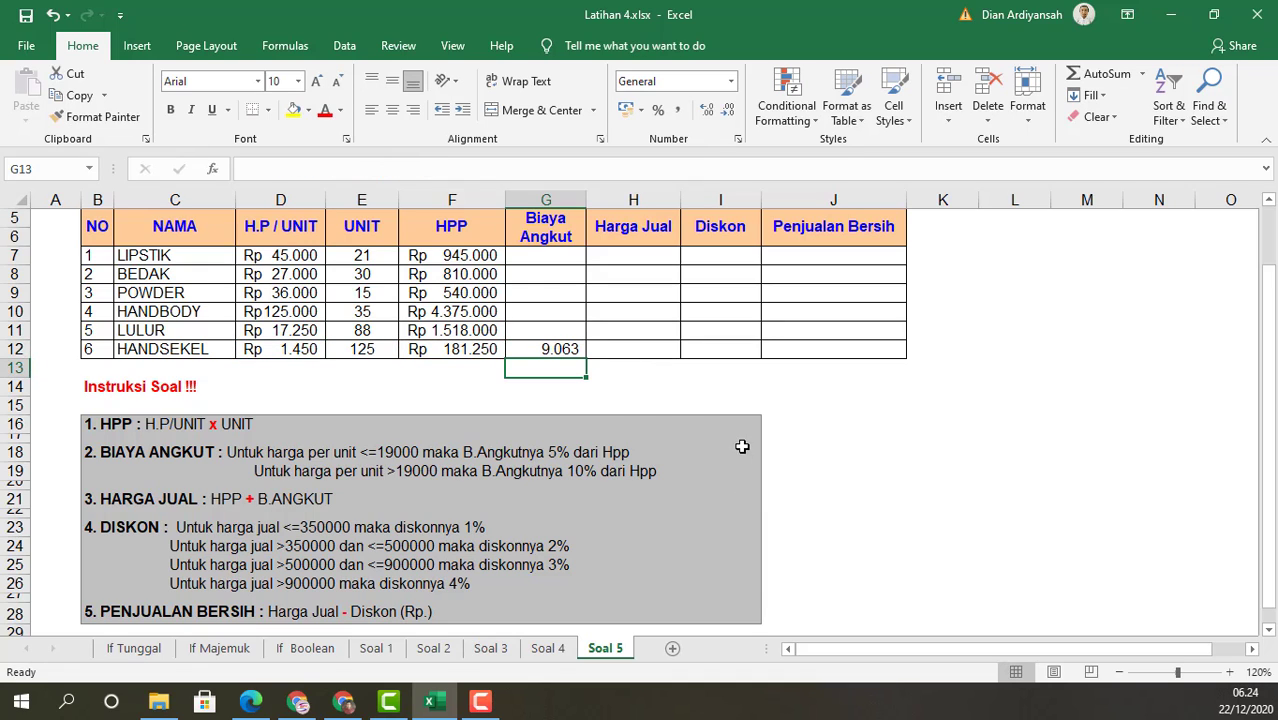
# Step: Fill the Biaya Angkut formula from G12 up to G7 and check the formula in G12
pyautogui.click(560, 351)
pyautogui.moveTo(584, 360); pyautogui.dragTo(585, 258)
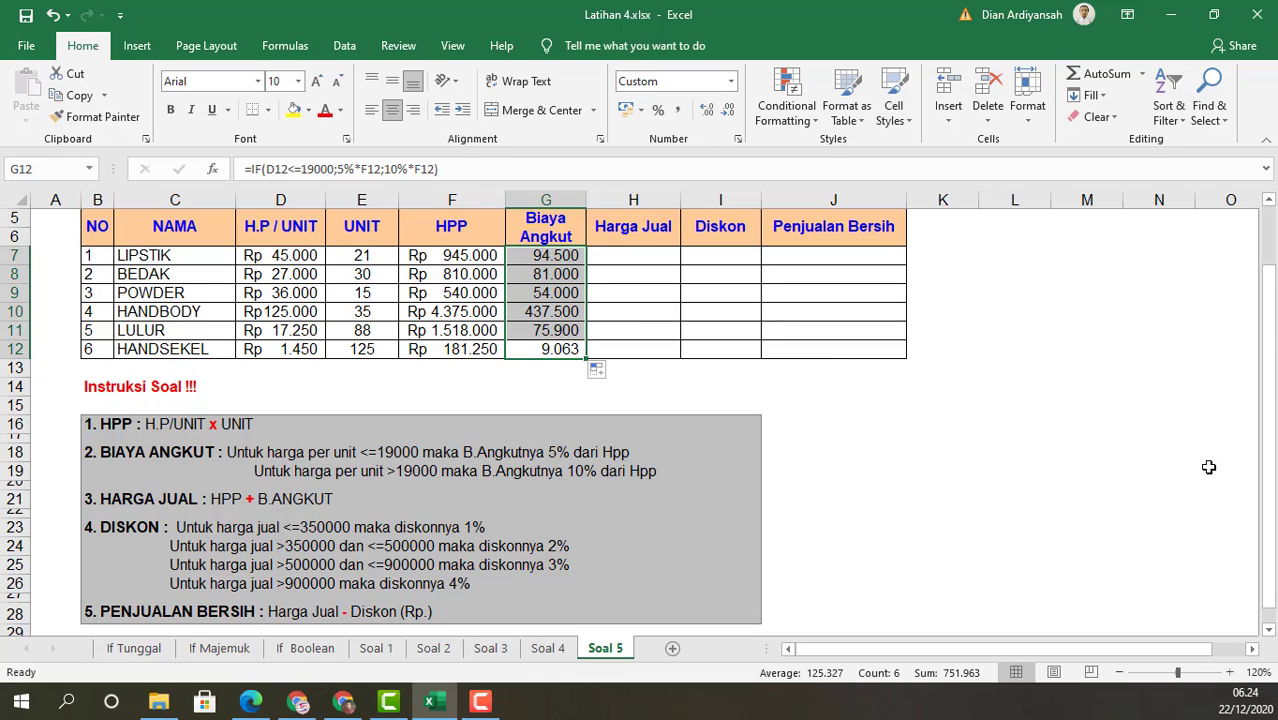
pyautogui.click(565, 349)
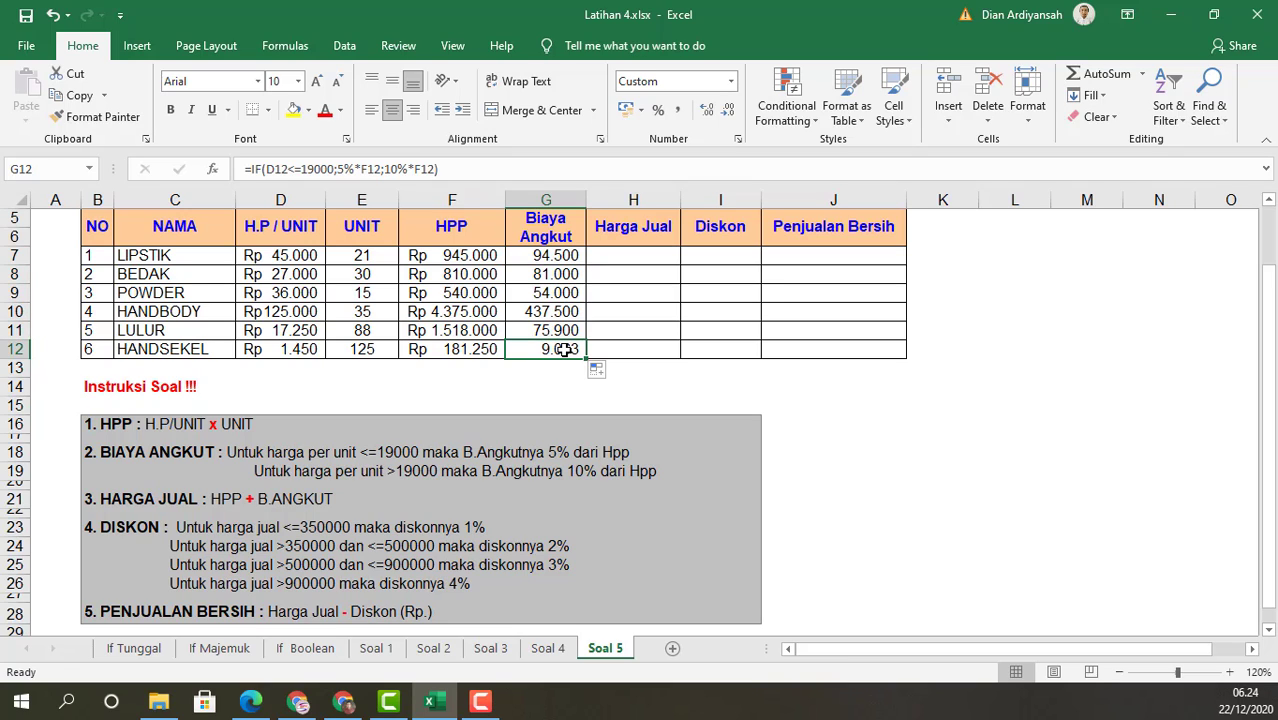
pyautogui.doubleClick(565, 349)
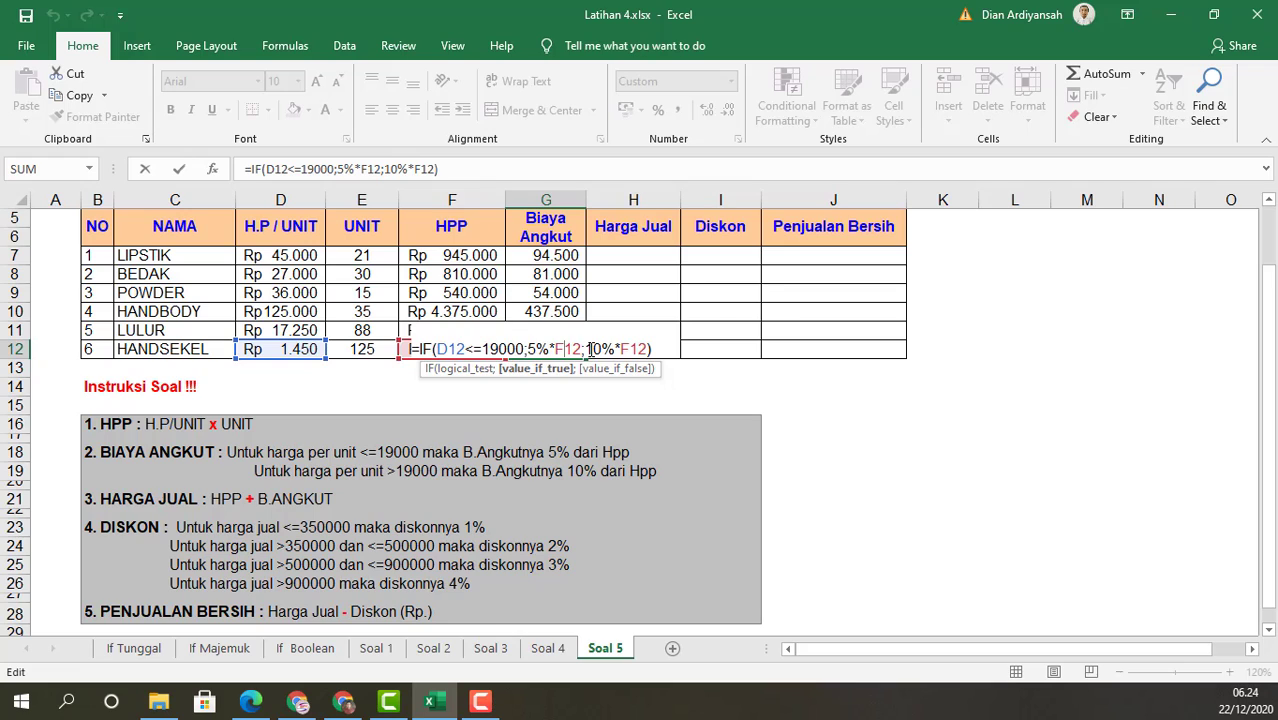
pyautogui.press('Return')
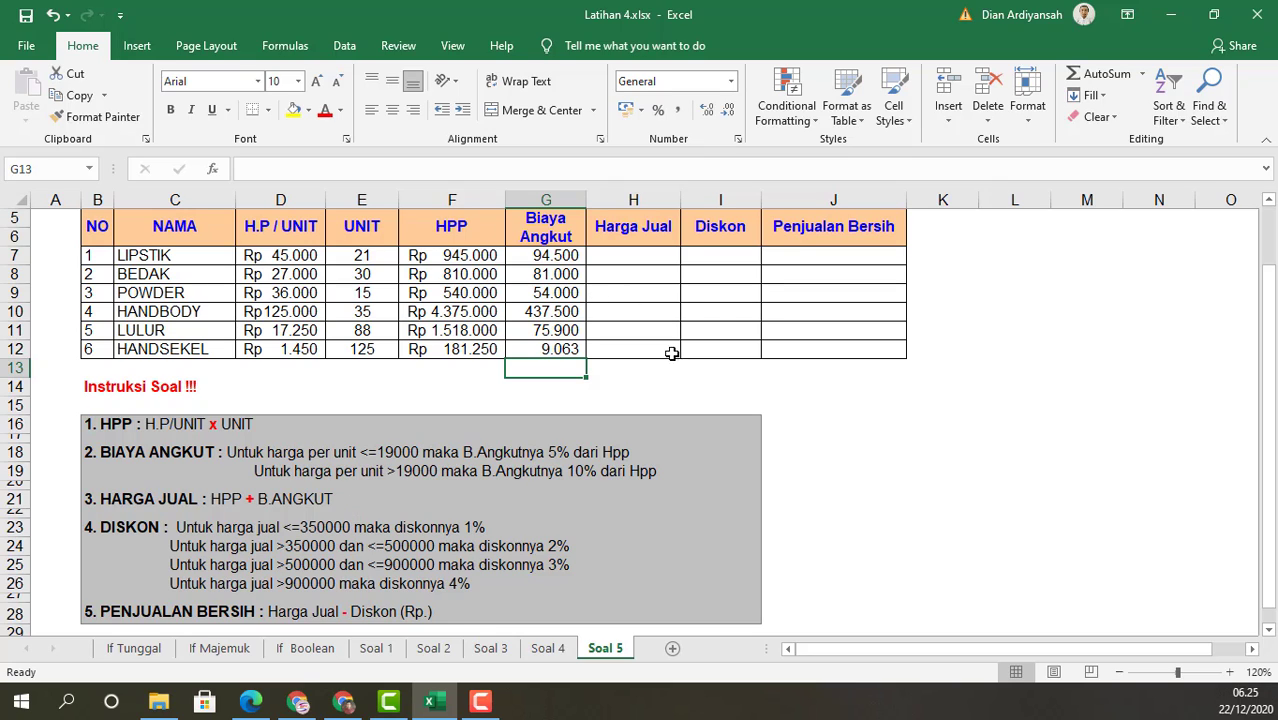
# Step: Calculate Harga Jual in H7:H12 by applying AutoSum to HPP and Biaya Angkut across F7:H12
pyautogui.click(616, 257)
pyautogui.moveTo(452, 258); pyautogui.dragTo(660, 256)
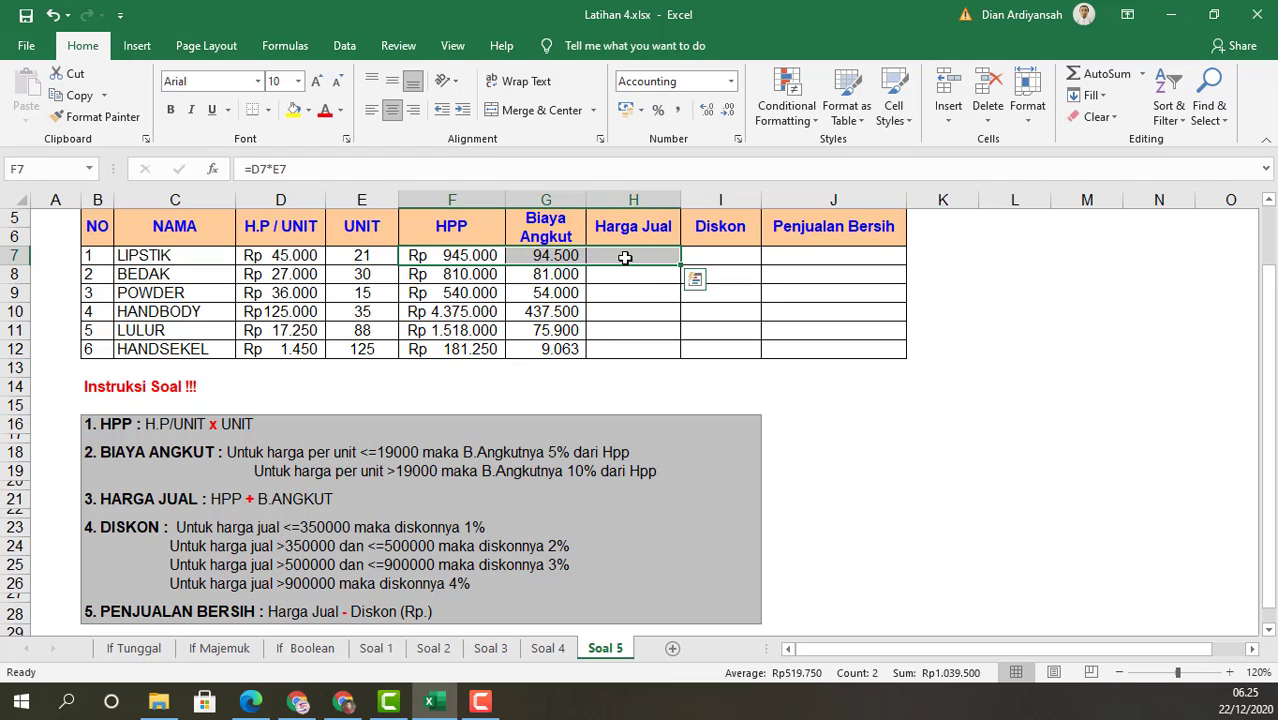
pyautogui.click(625, 257)
pyautogui.moveTo(448, 255); pyautogui.dragTo(640, 350)
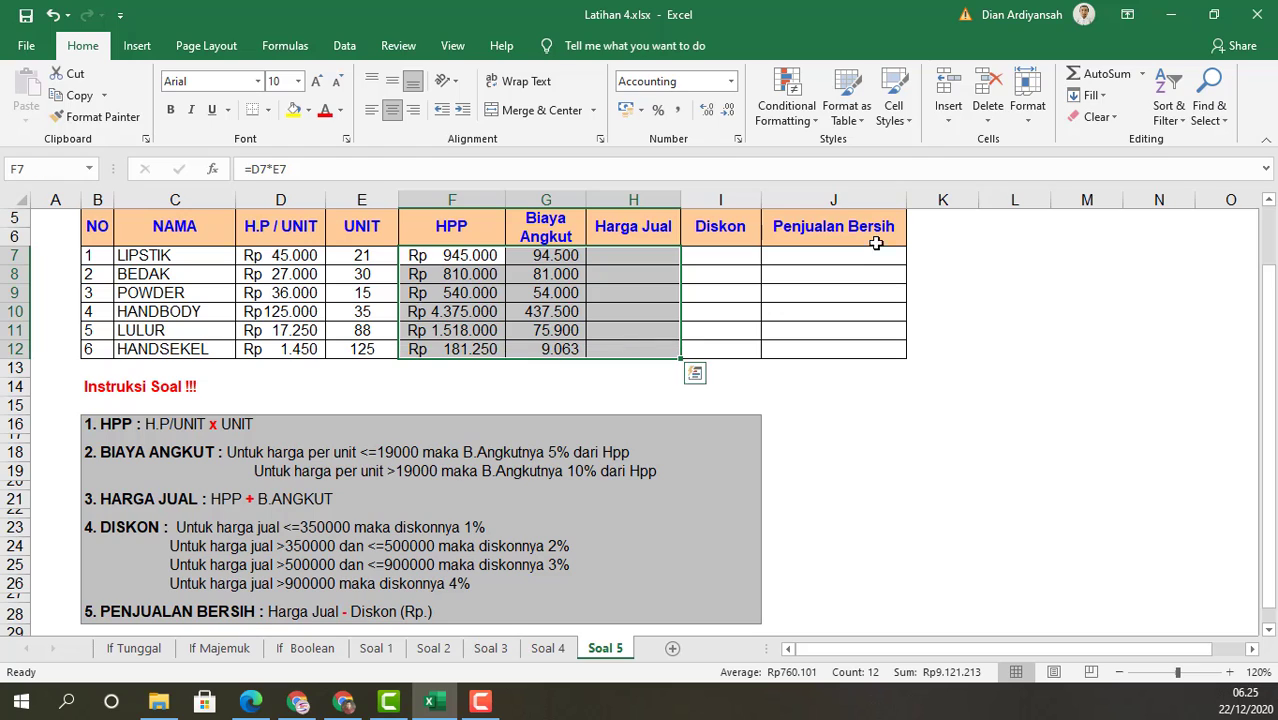
pyautogui.click(1100, 74)
pyautogui.click(1093, 423)
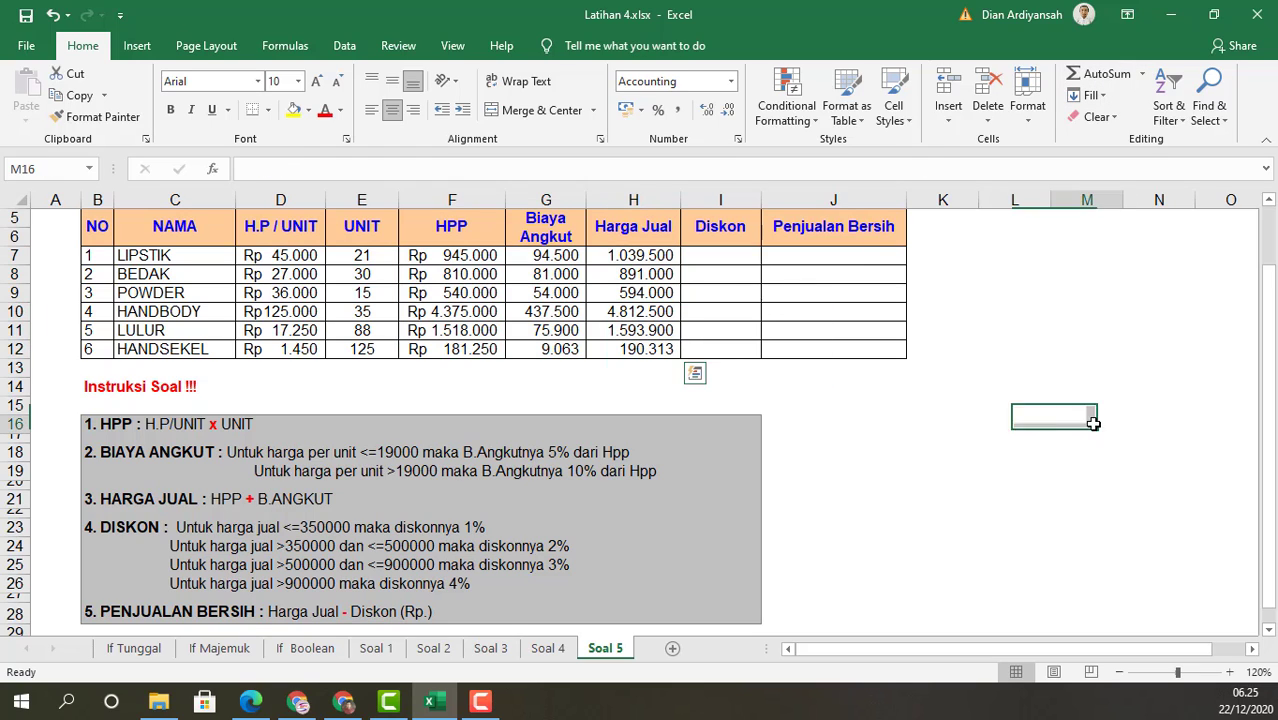
# Step: Check the Harga Jual formula in H12 and review the four Diskon rules in the exercise instructions
pyautogui.click(628, 349)
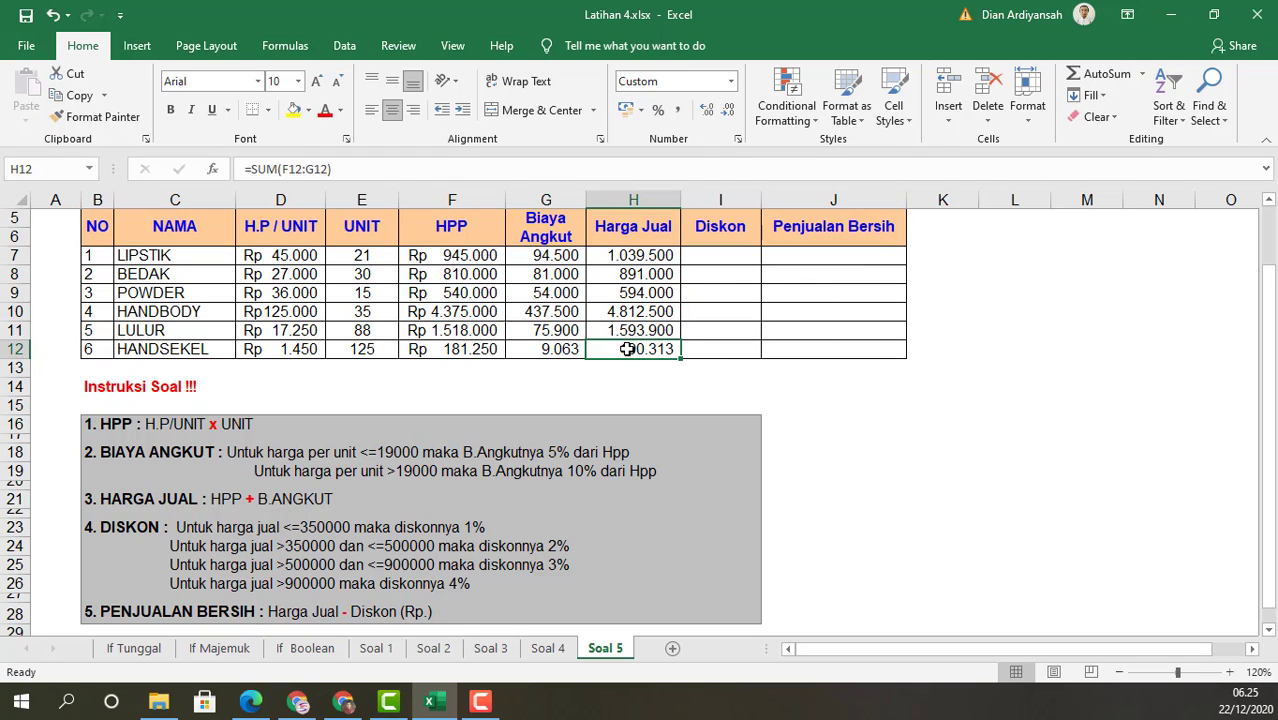
pyautogui.doubleClick(628, 349)
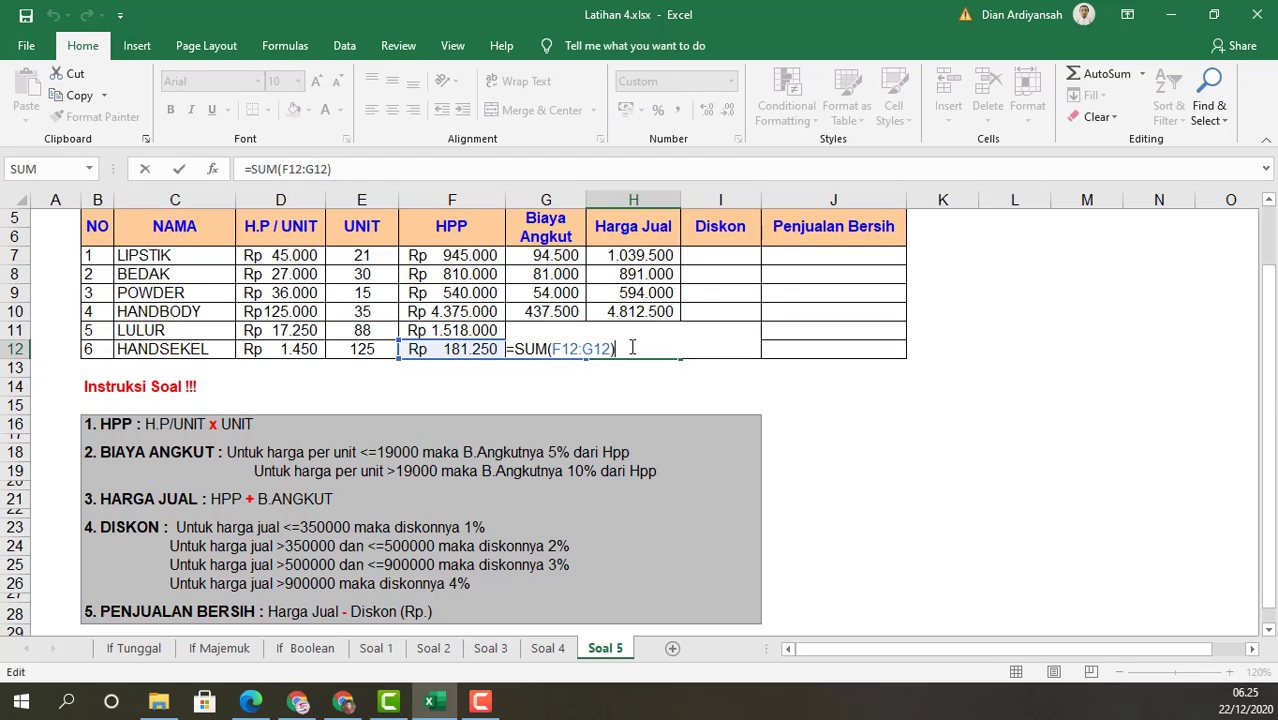
pyautogui.press('Return')
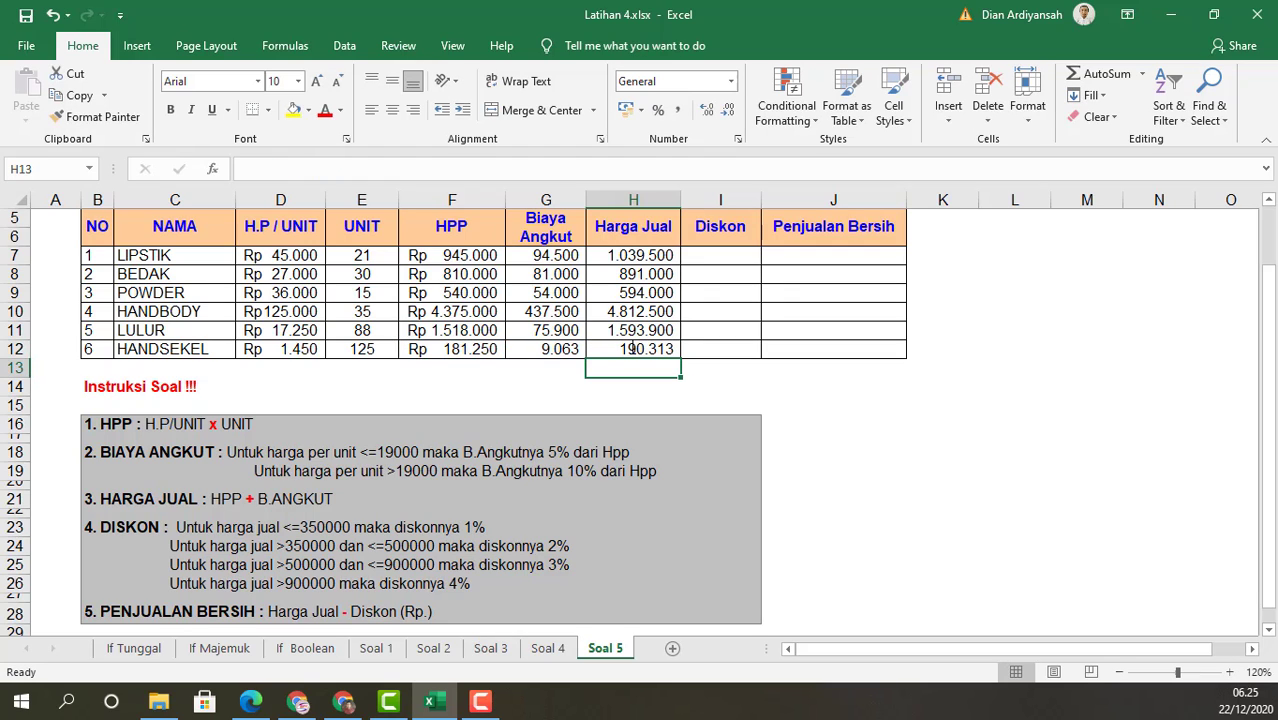
pyautogui.scroll(-1, 706, 429)
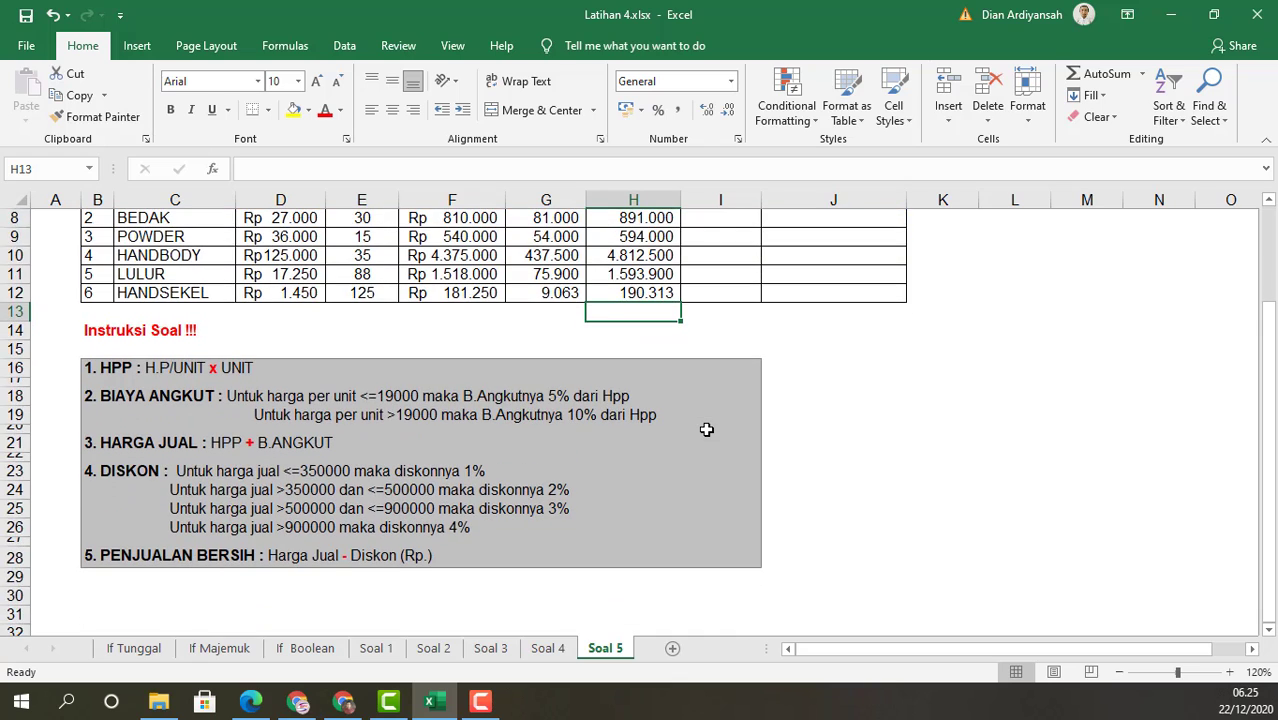
pyautogui.scroll(1, 706, 429)
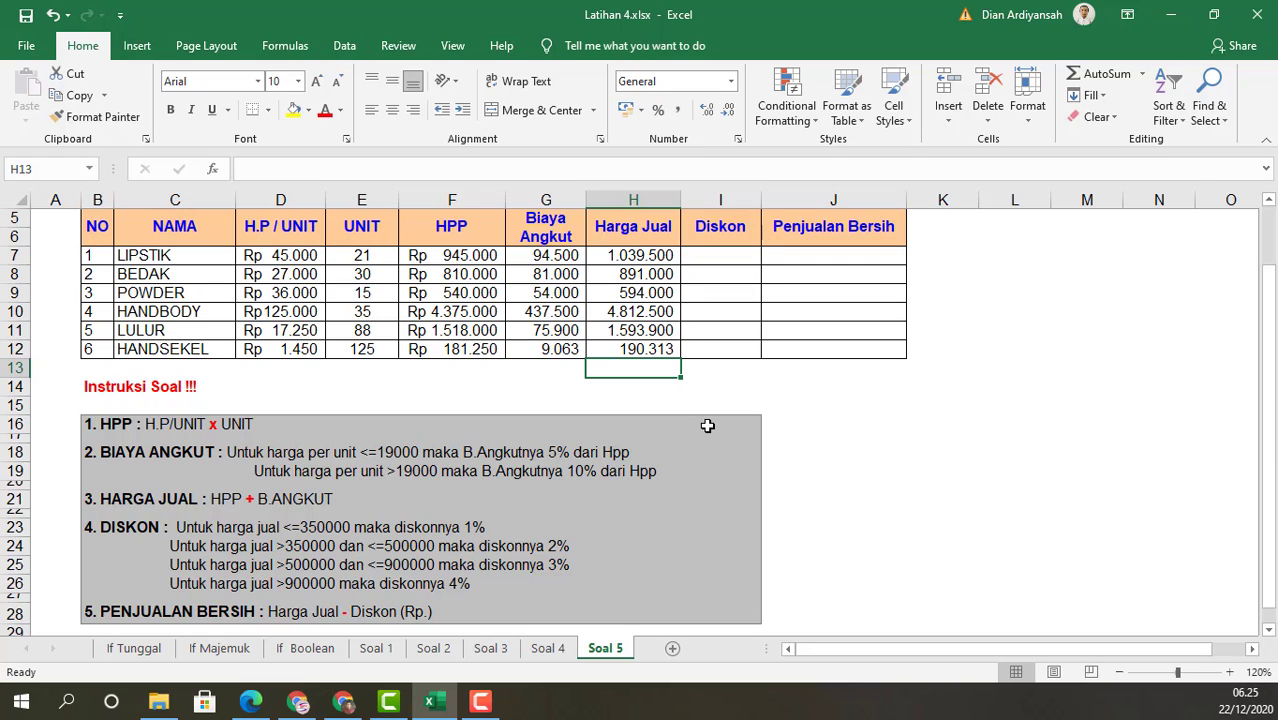
pyautogui.click(255, 527)
pyautogui.click(190, 530)
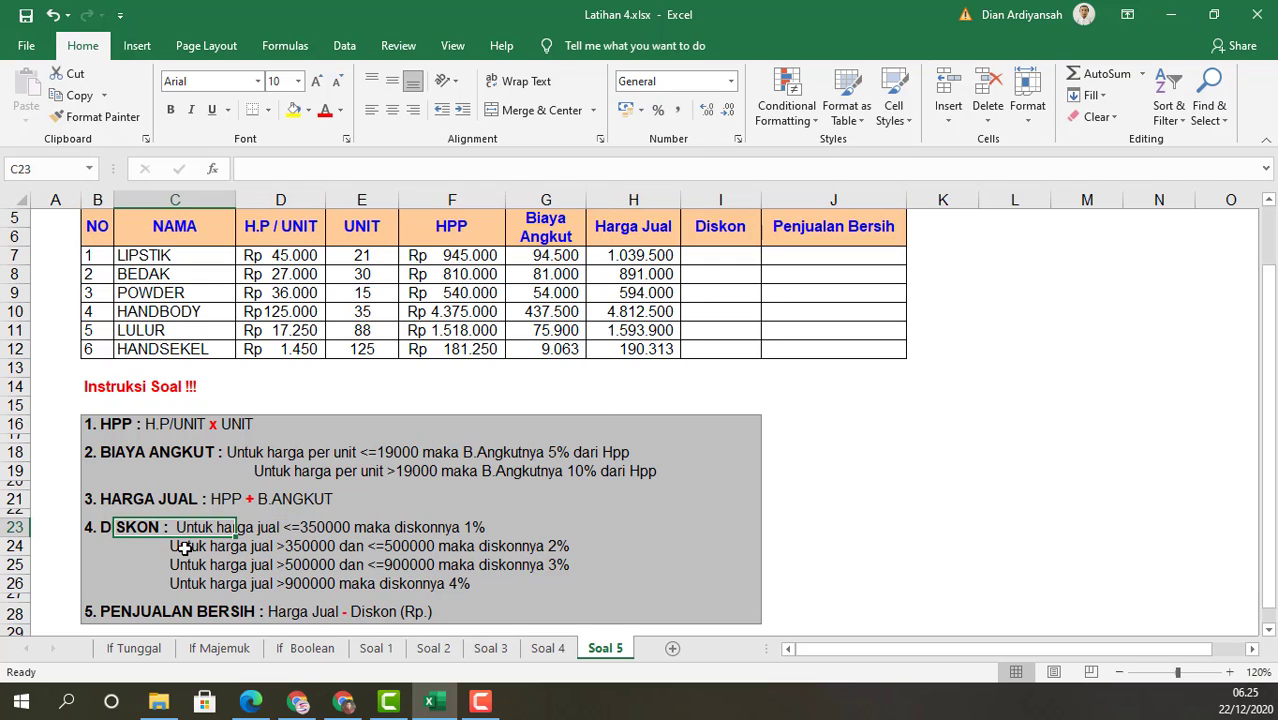
pyautogui.click(185, 548)
pyautogui.click(188, 565)
pyautogui.click(190, 583)
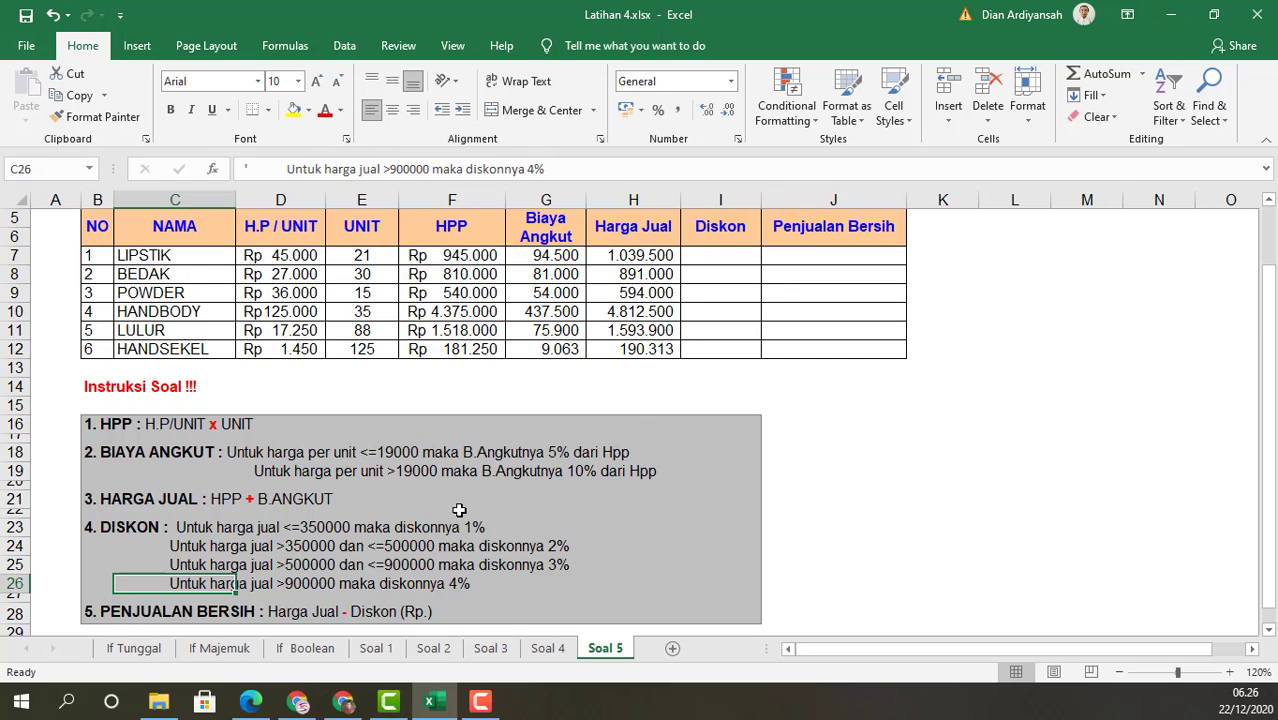
# Step: Begin the Diskon formula in I12 with the first condition and its 1% result: =IF(H12<=350000;1%*H12
pyautogui.click(704, 348)
pyautogui.write('=')
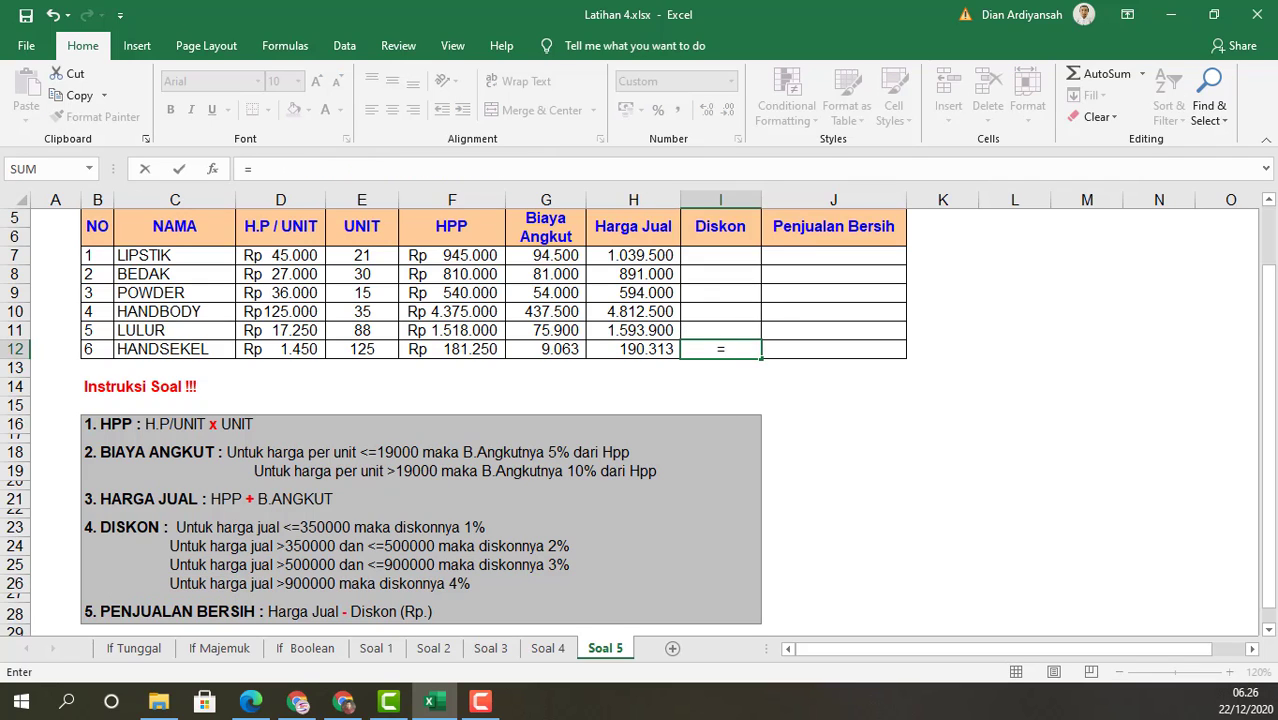
pyautogui.write('if')
pyautogui.press('Tab')
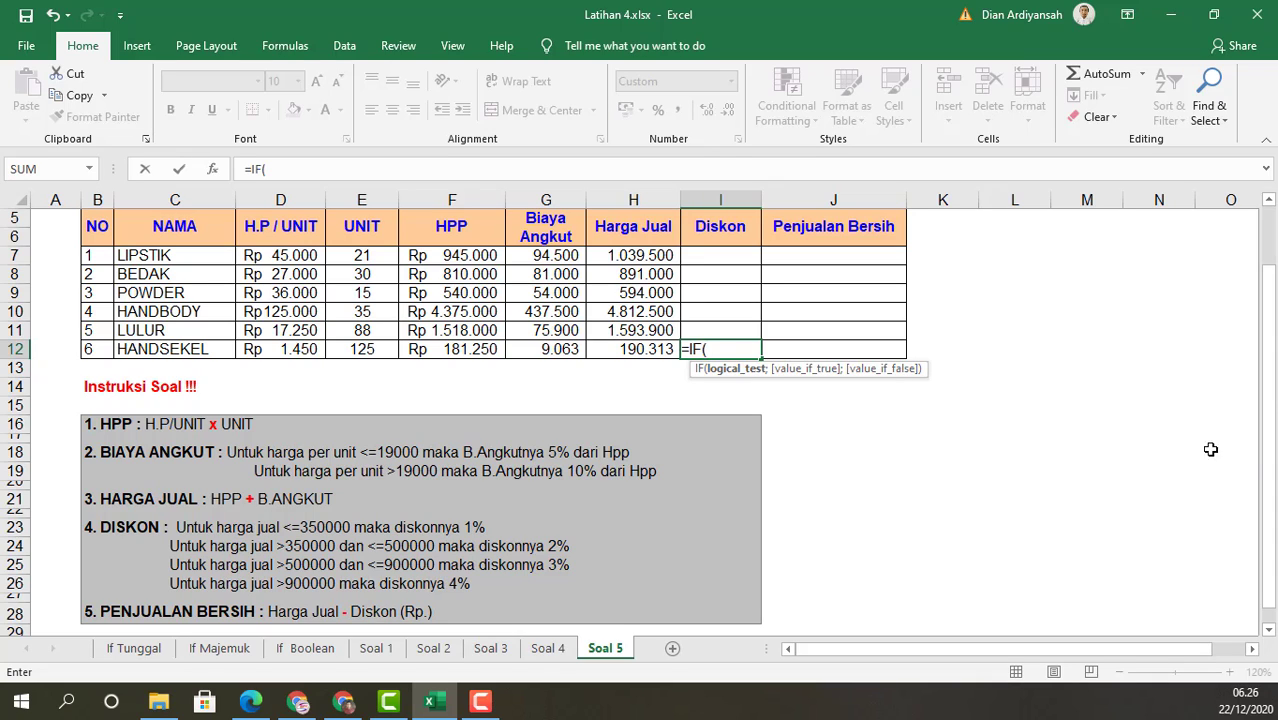
pyautogui.click(608, 351)
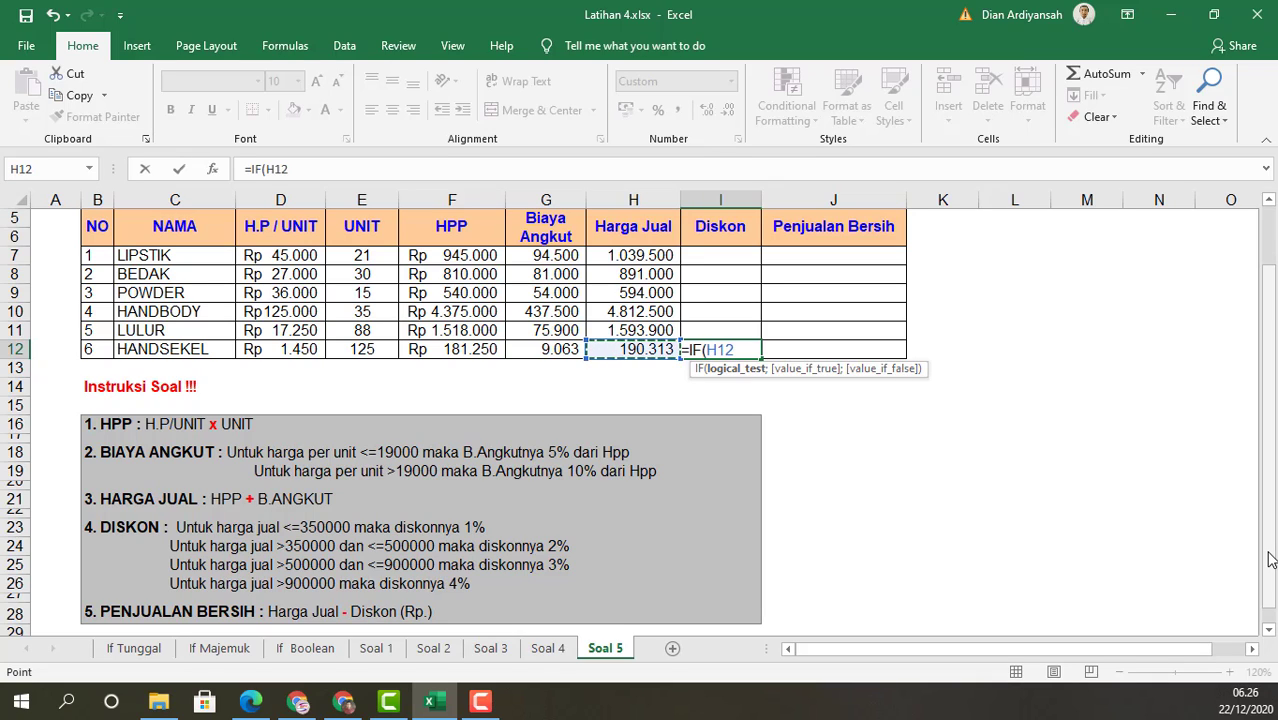
pyautogui.write('<')
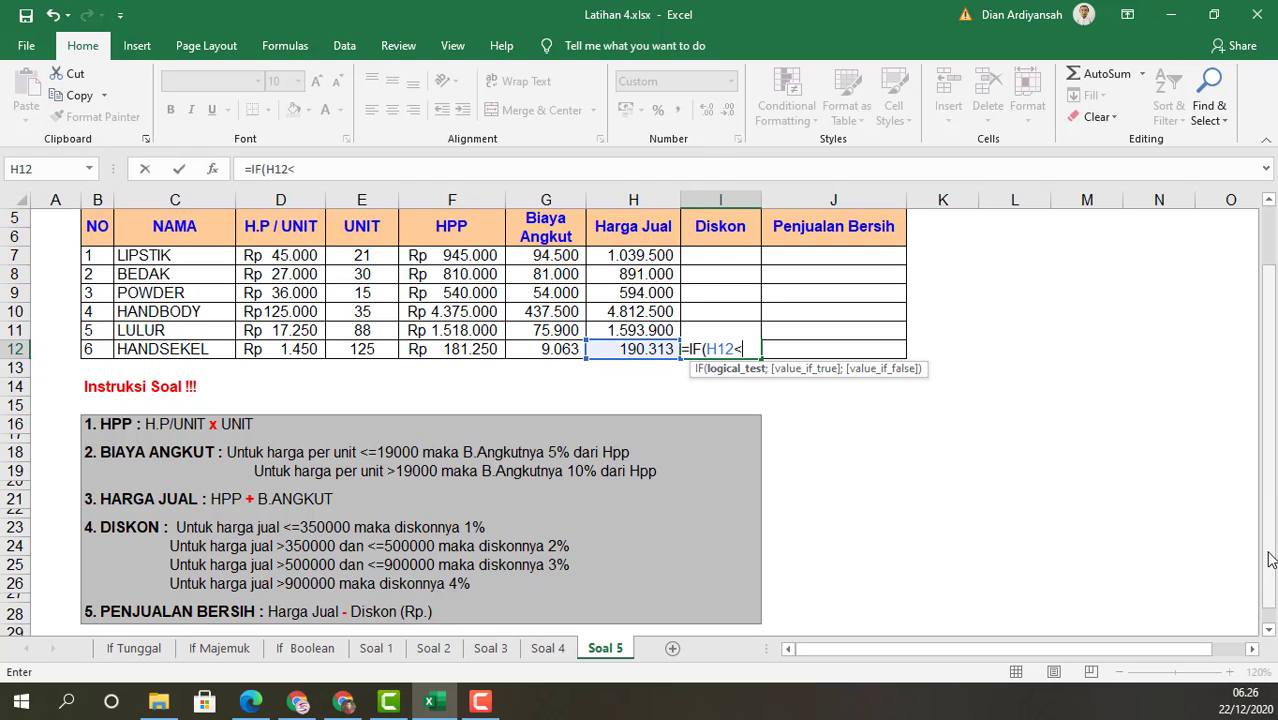
pyautogui.write('=35')
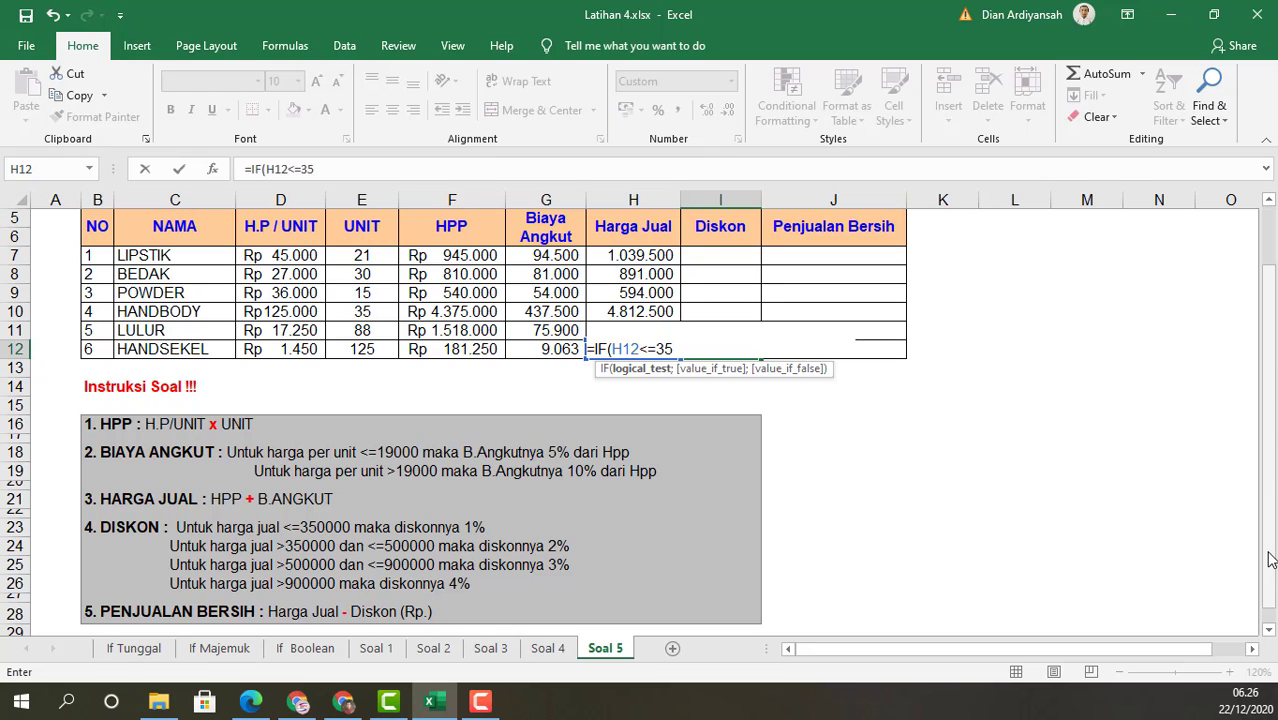
pyautogui.write('0000;')
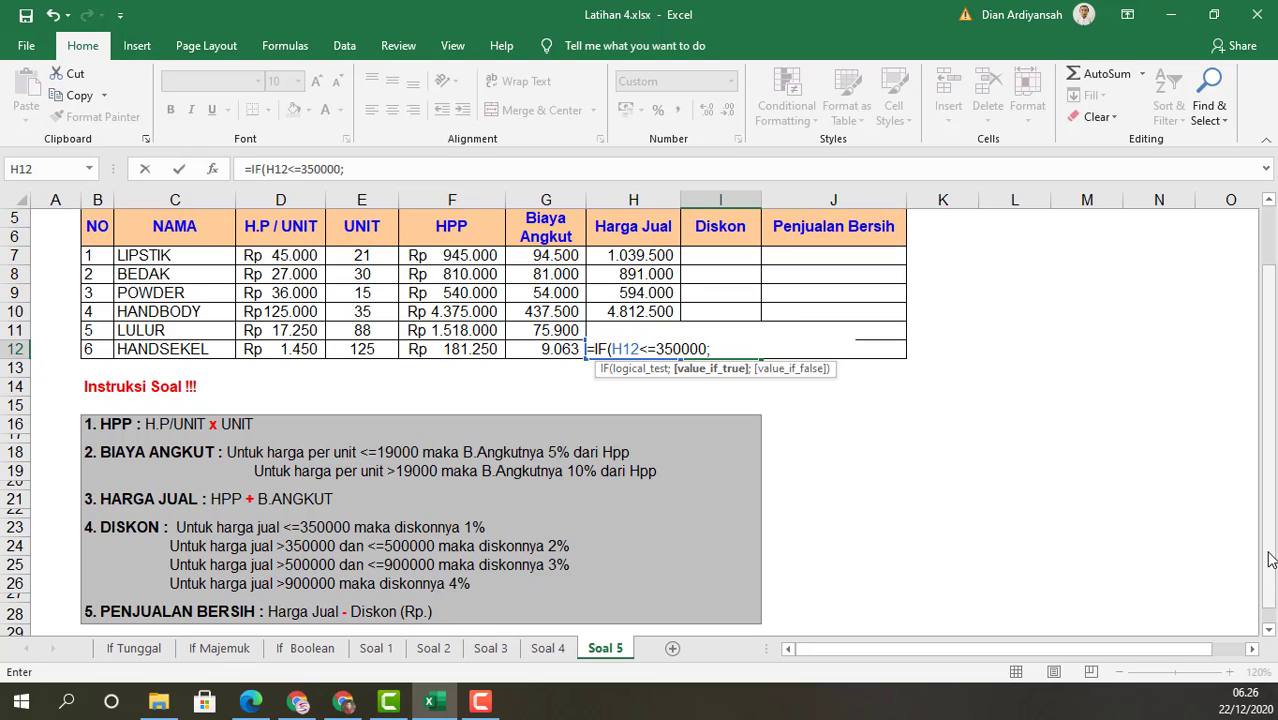
pyautogui.write('1%*')
pyautogui.press('Left')
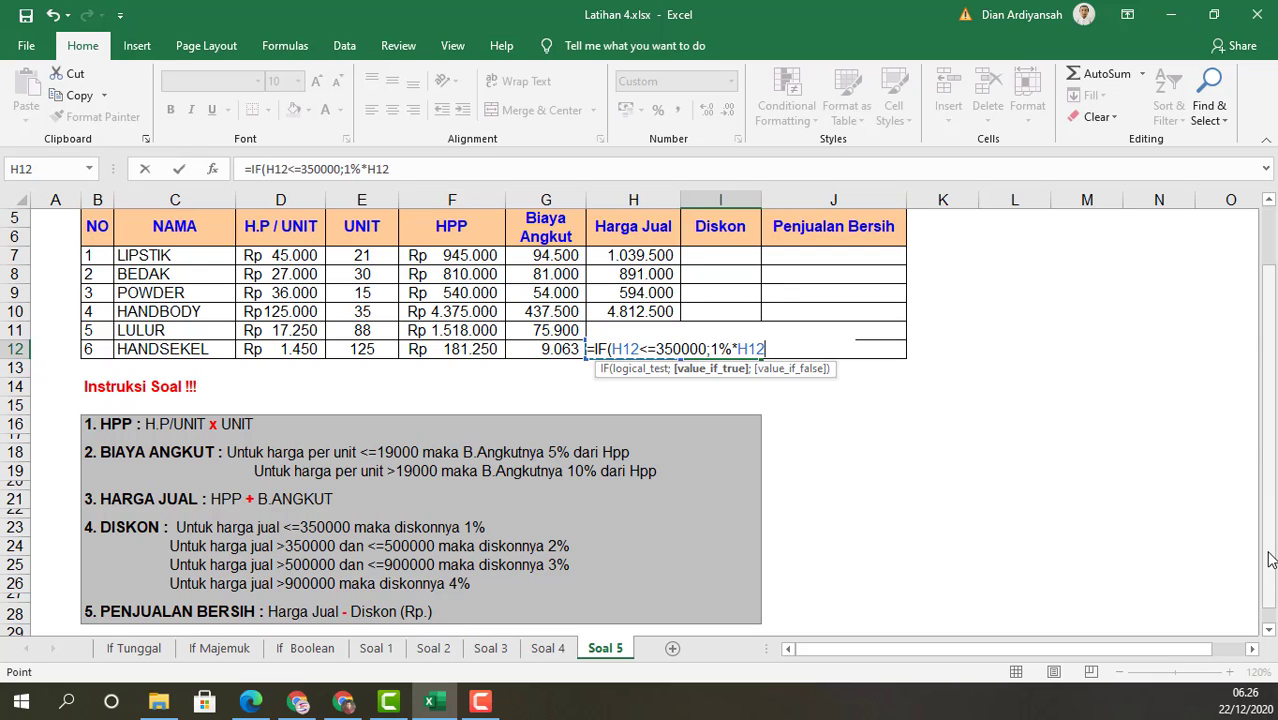
# Step: Extend the Diskon formula in I12 with a nested condition and its 2% result: ;IF(H12<=500000;2%*H12
pyautogui.write(';')
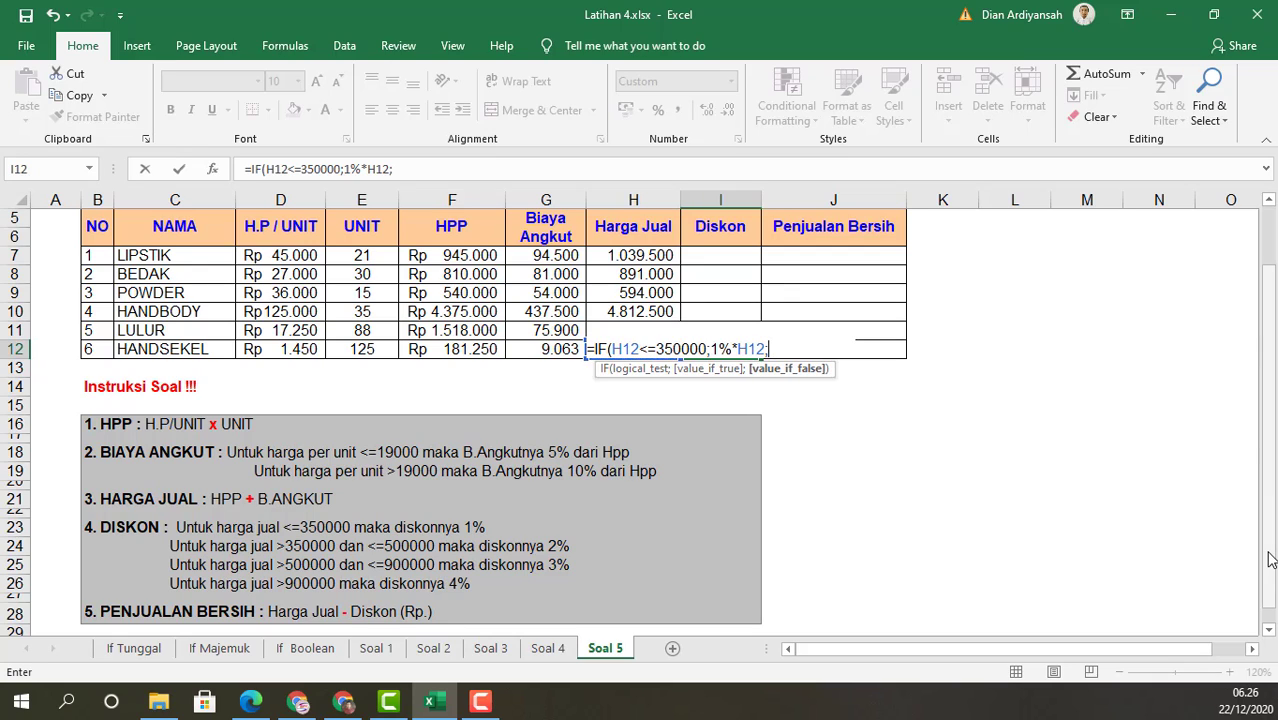
pyautogui.write('IF(')
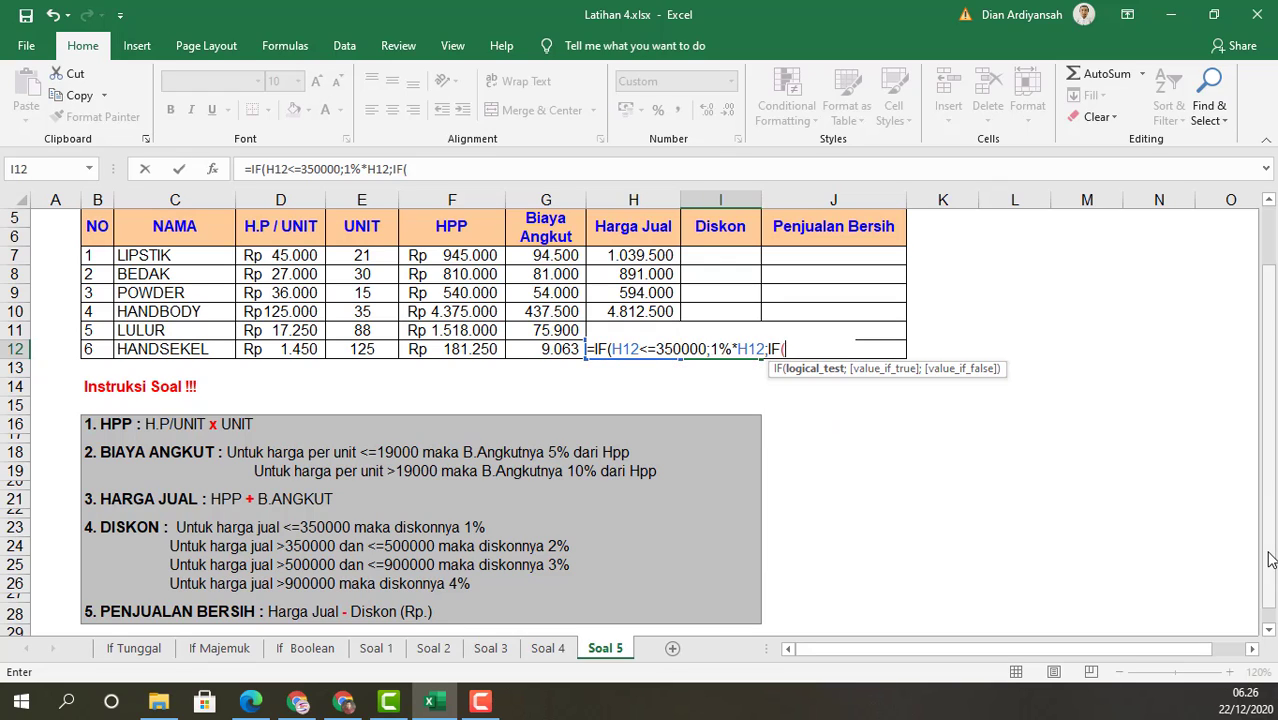
pyautogui.press('Left')
pyautogui.write('<=50000')
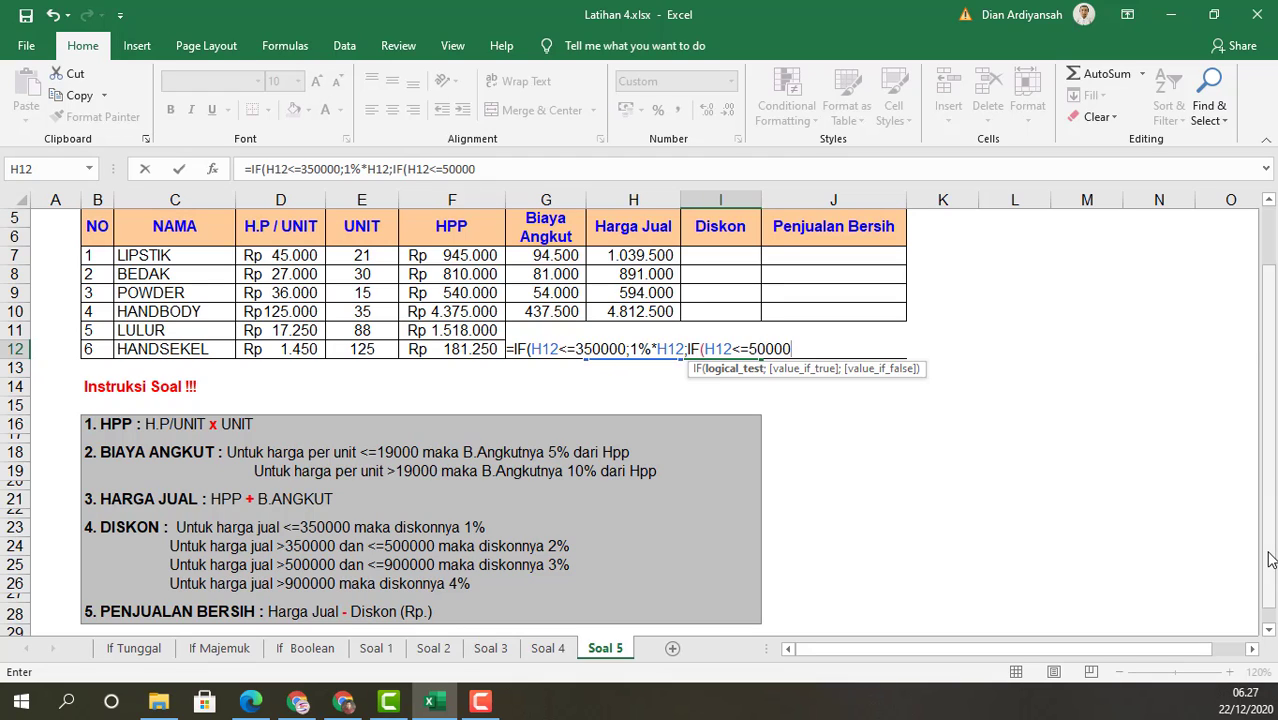
pyautogui.write('0')
pyautogui.write(';')
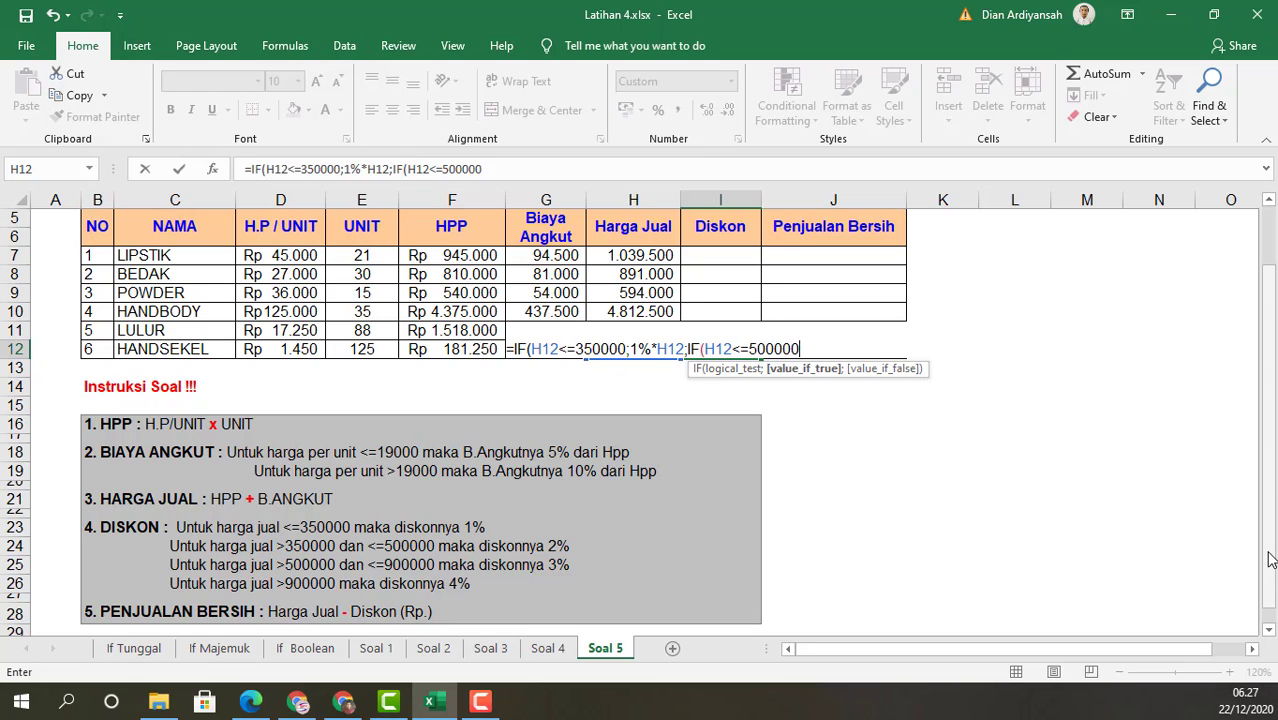
pyautogui.write('2%*')
pyautogui.press('Right')
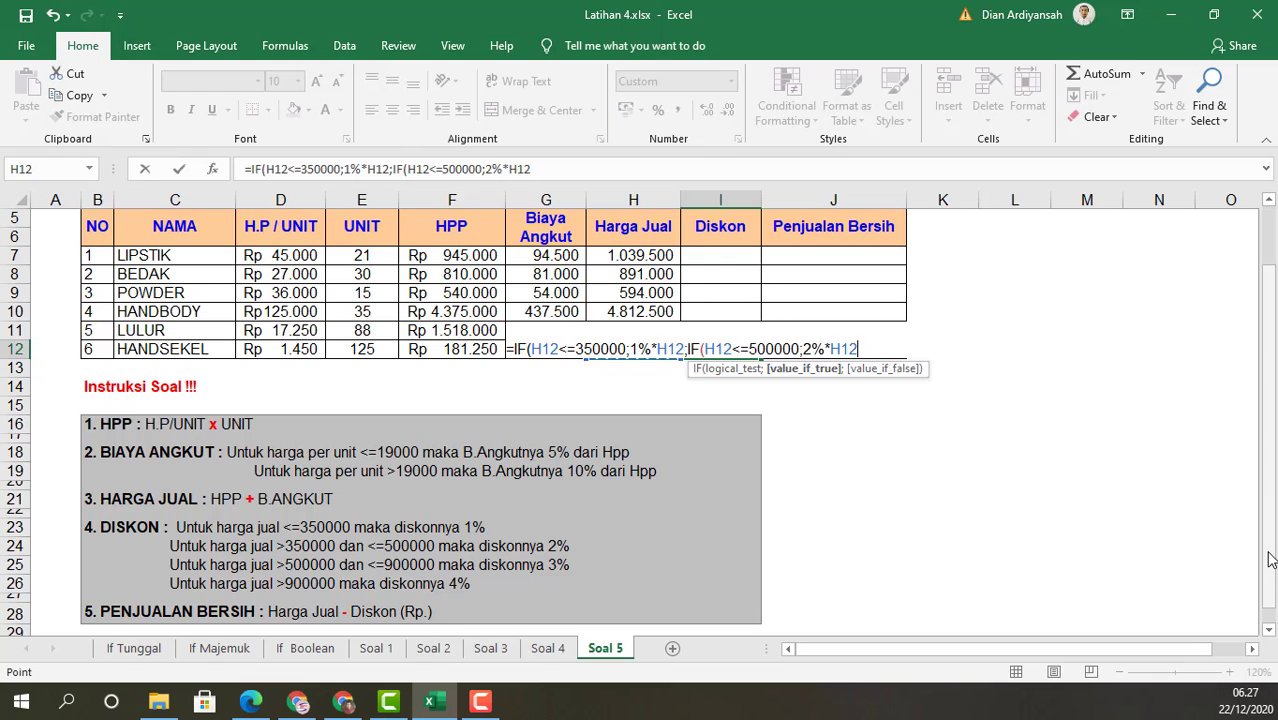
# Step: Add the third nested condition and its 3% result to the I12 formula: ;IF(H12<=900000;3%*H12
pyautogui.write(';')
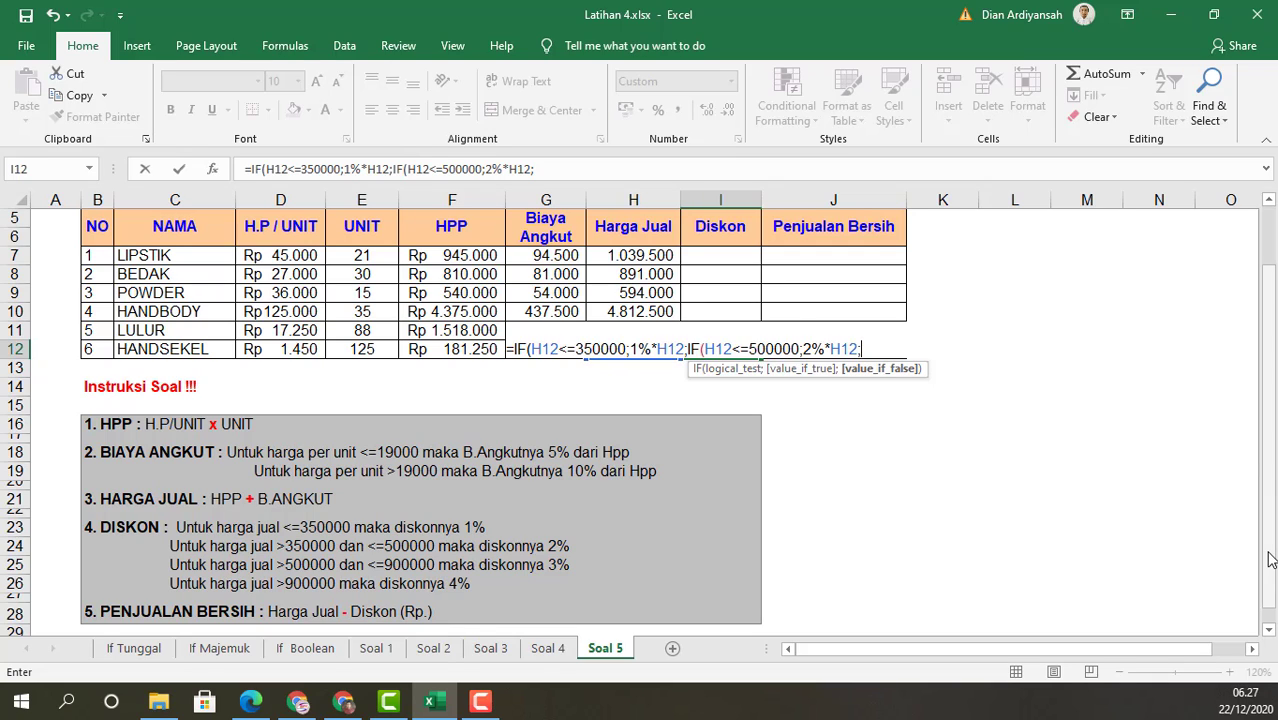
pyautogui.write('IF(')
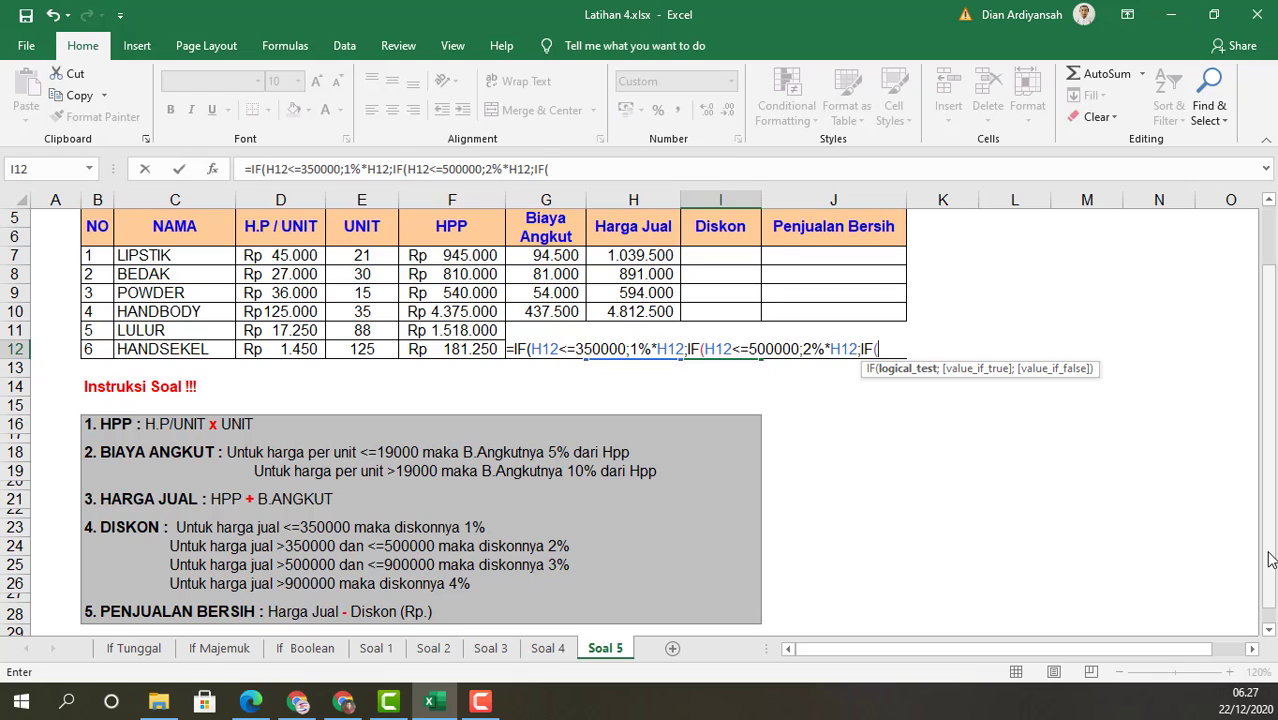
pyautogui.press('Left')
pyautogui.write('<=900')
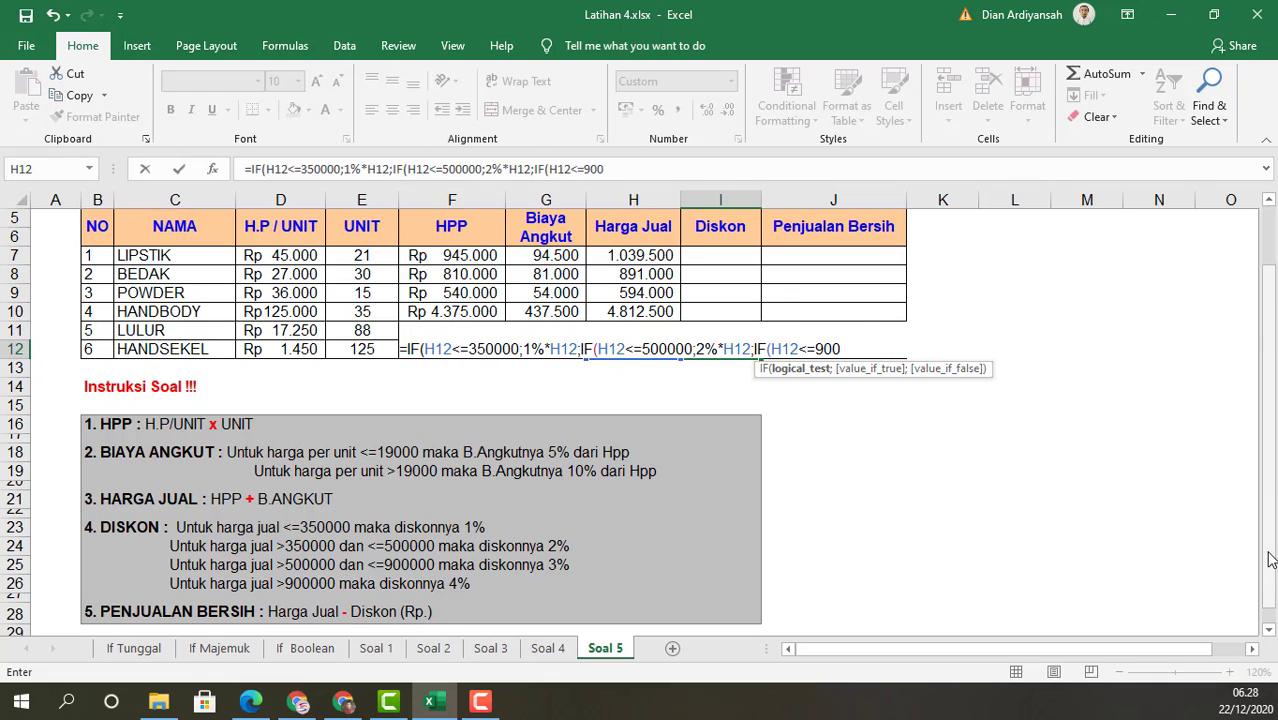
pyautogui.write('000')
pyautogui.write(';')
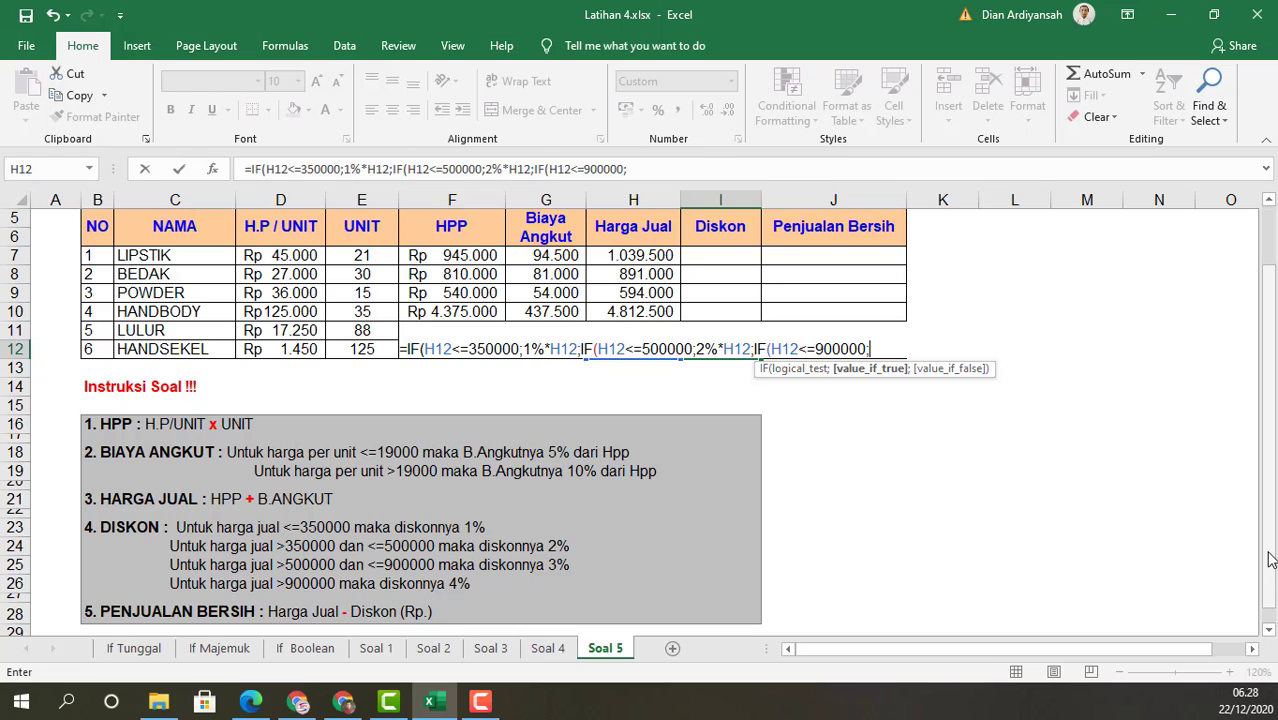
pyautogui.write('3%*')
pyautogui.press('Left')
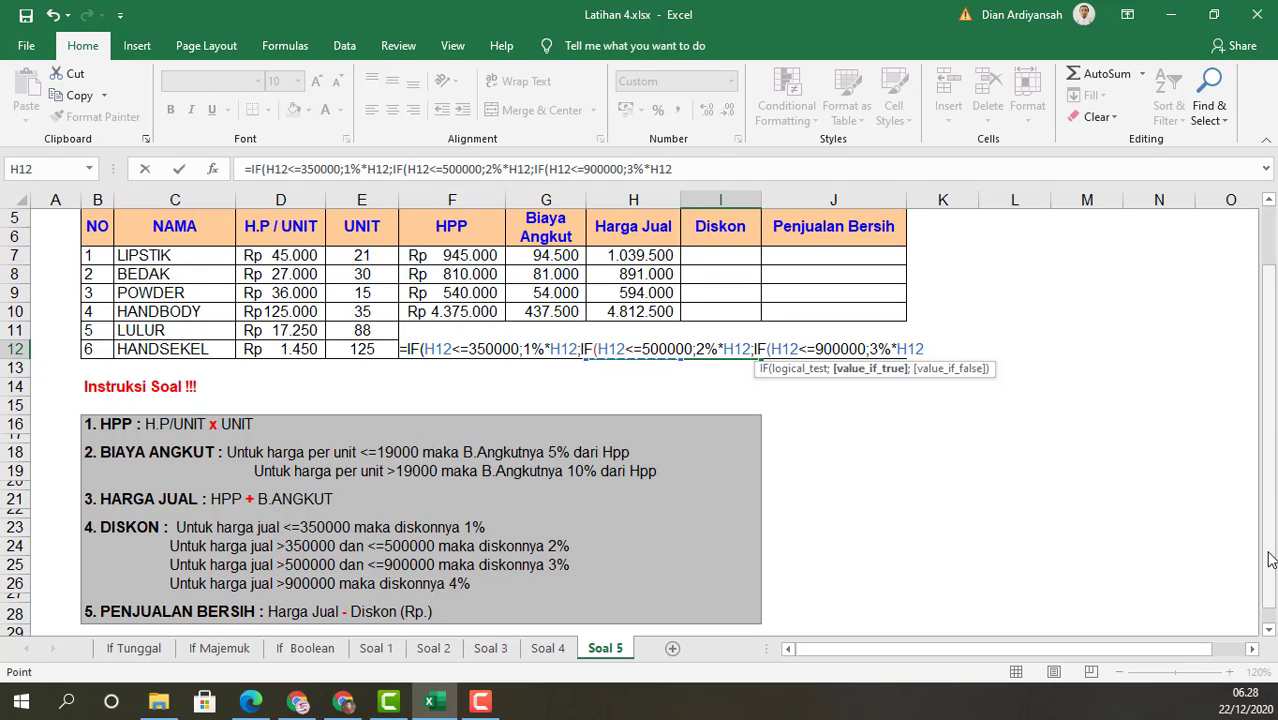
# Step: Finish the Diskon formula in I12 with the fallback 4%*H12 and accept the correction that adds the closing parentheses
pyautogui.write(';')
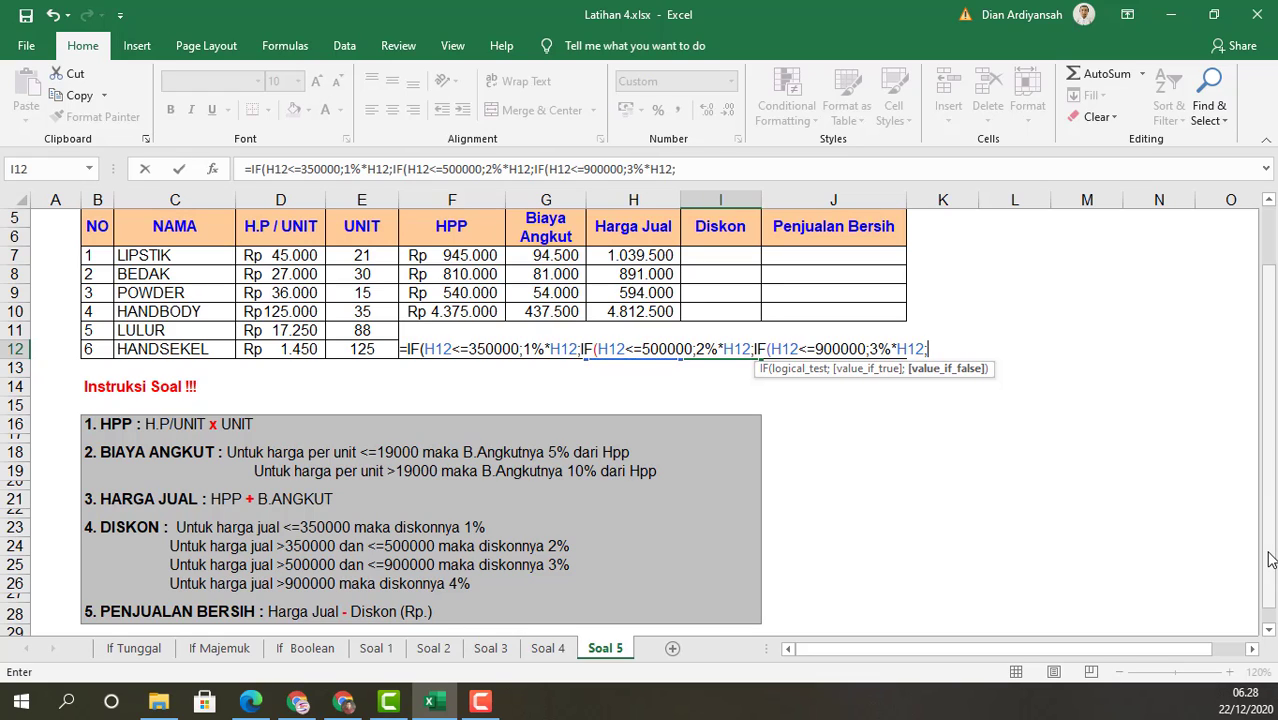
pyautogui.write('4%*')
pyautogui.press('Left')
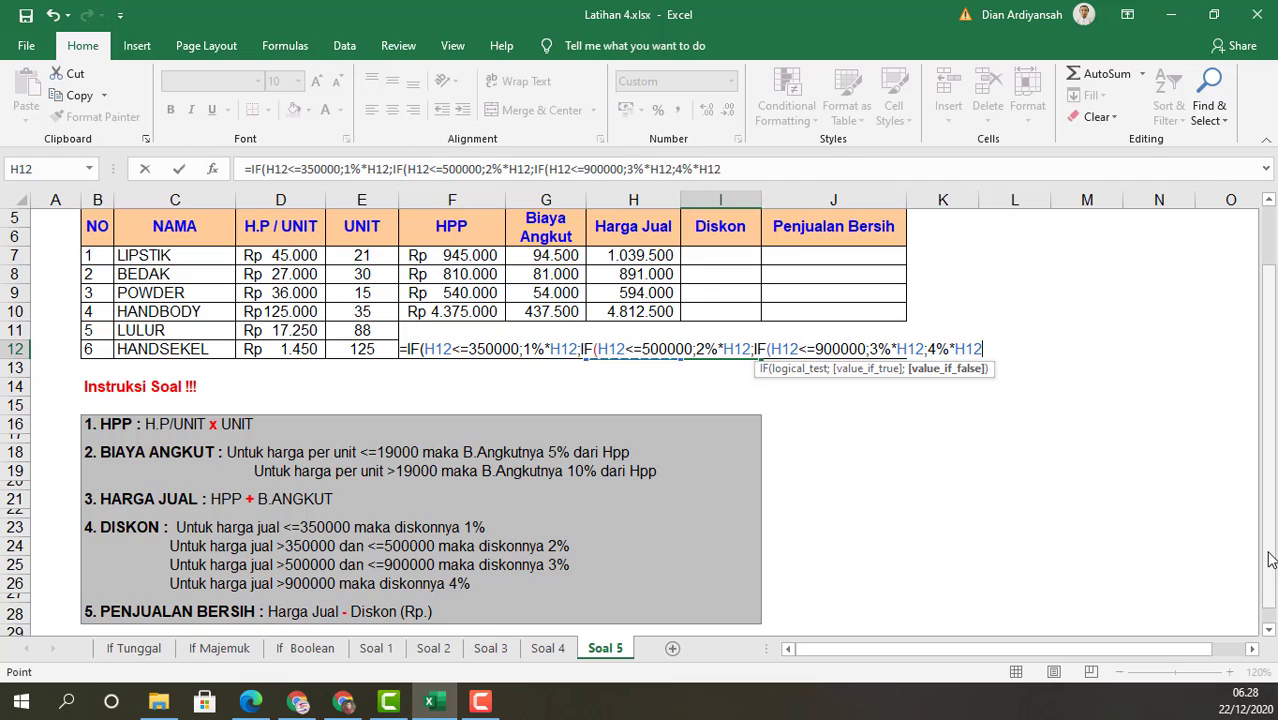
pyautogui.press('Return')
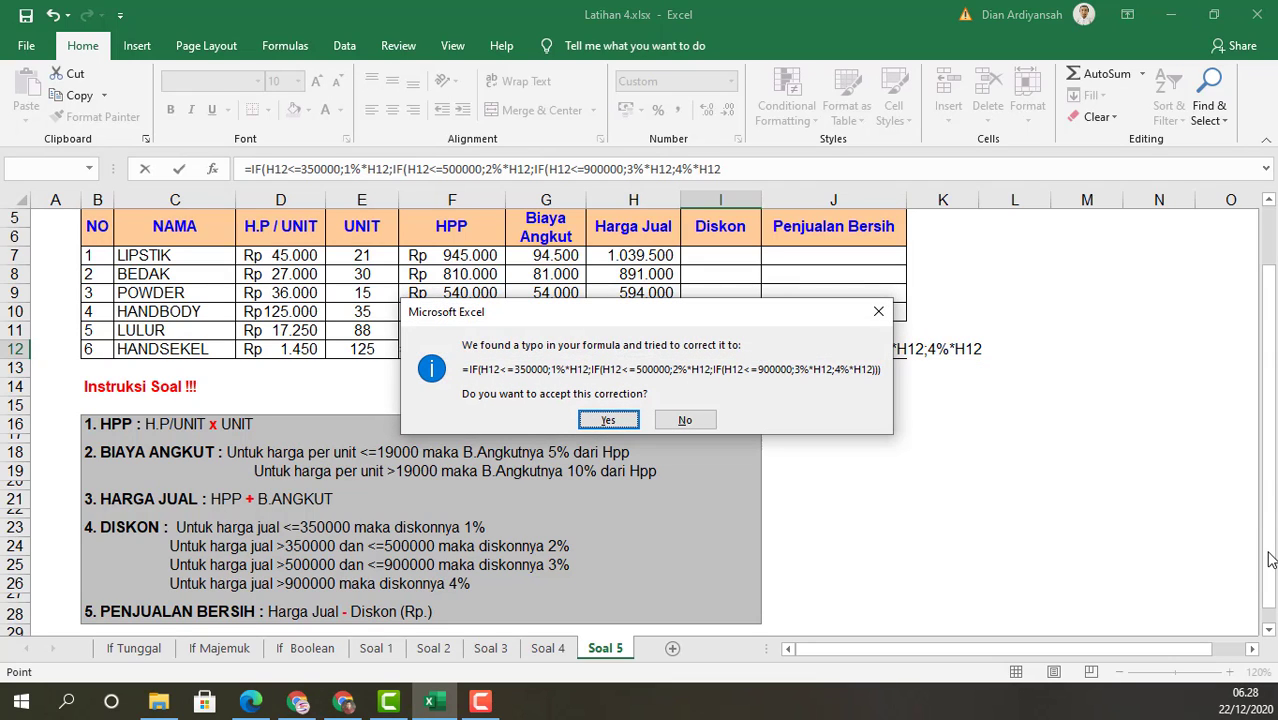
pyautogui.press('Return')
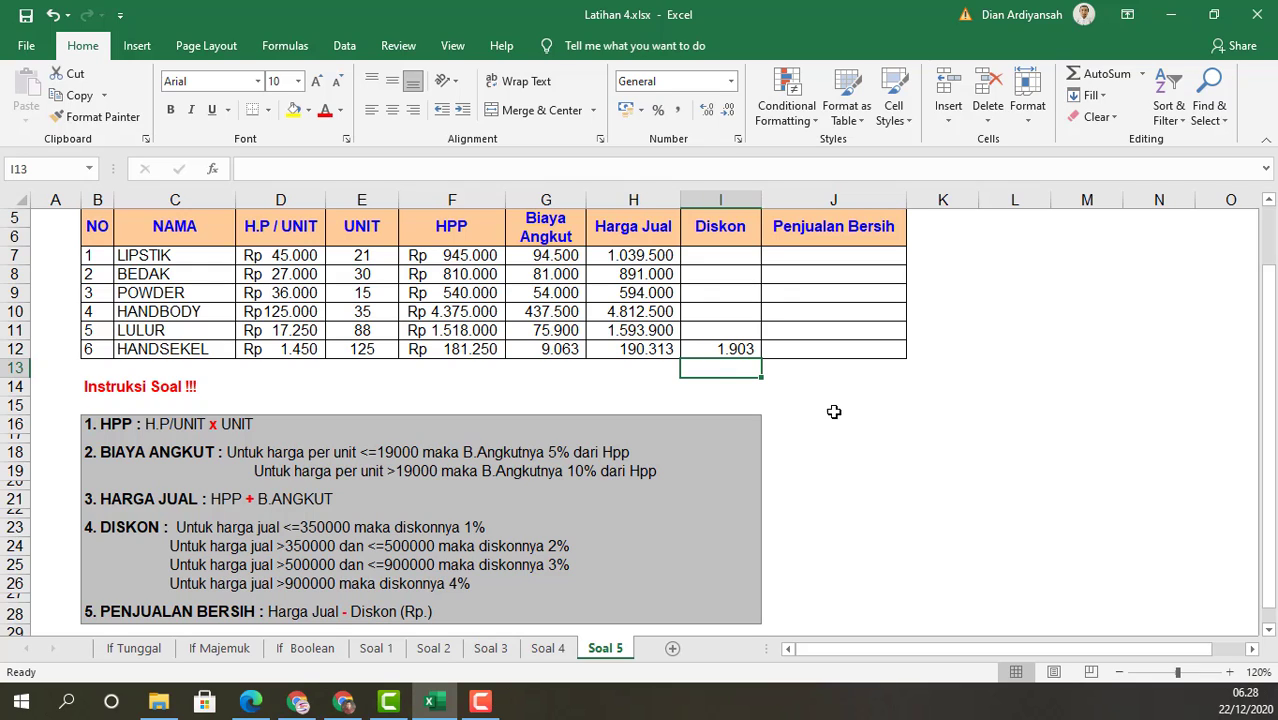
# Step: Fill the Diskon formula from I12 up to I7
pyautogui.click(747, 353)
pyautogui.moveTo(750, 358); pyautogui.dragTo(759, 254)
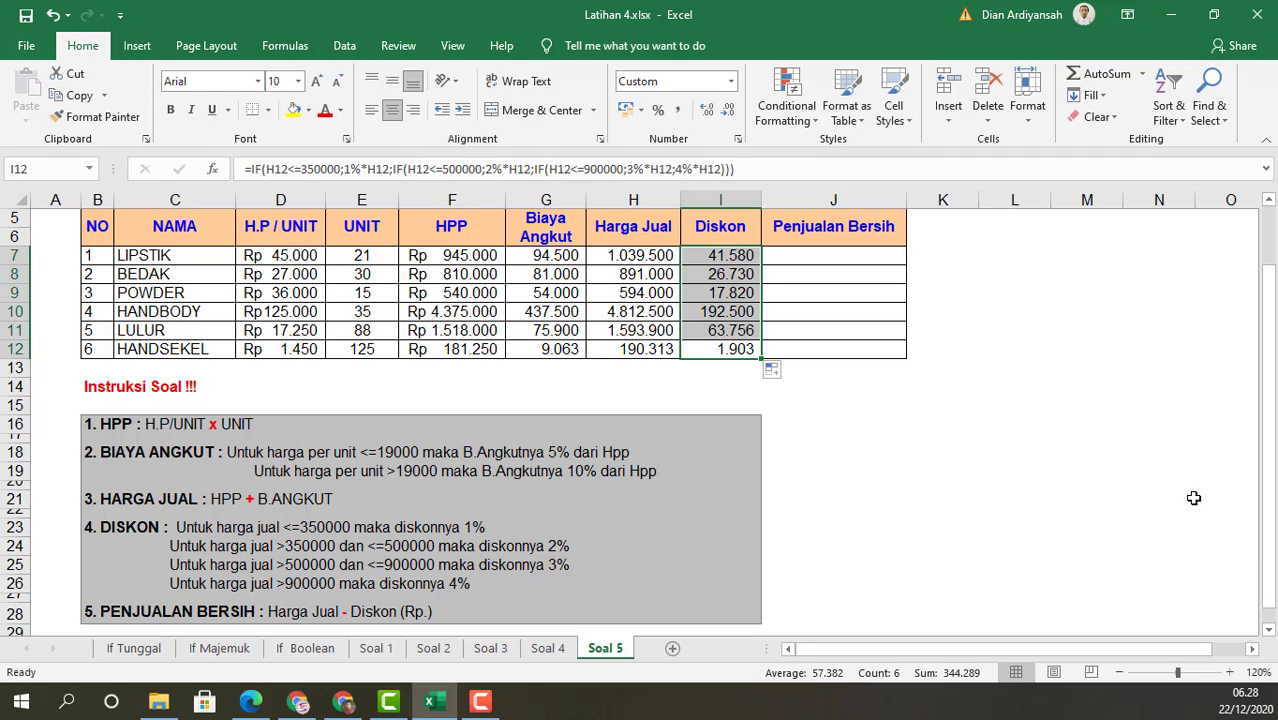
pyautogui.scroll(-1, 1193, 497)
pyautogui.scroll(1, 1193, 497)
# Step: Calculate Penjualan Bersih in J7 with =H7-I7 and fill the formula down to J12
pyautogui.click(811, 260)
pyautogui.write('=')
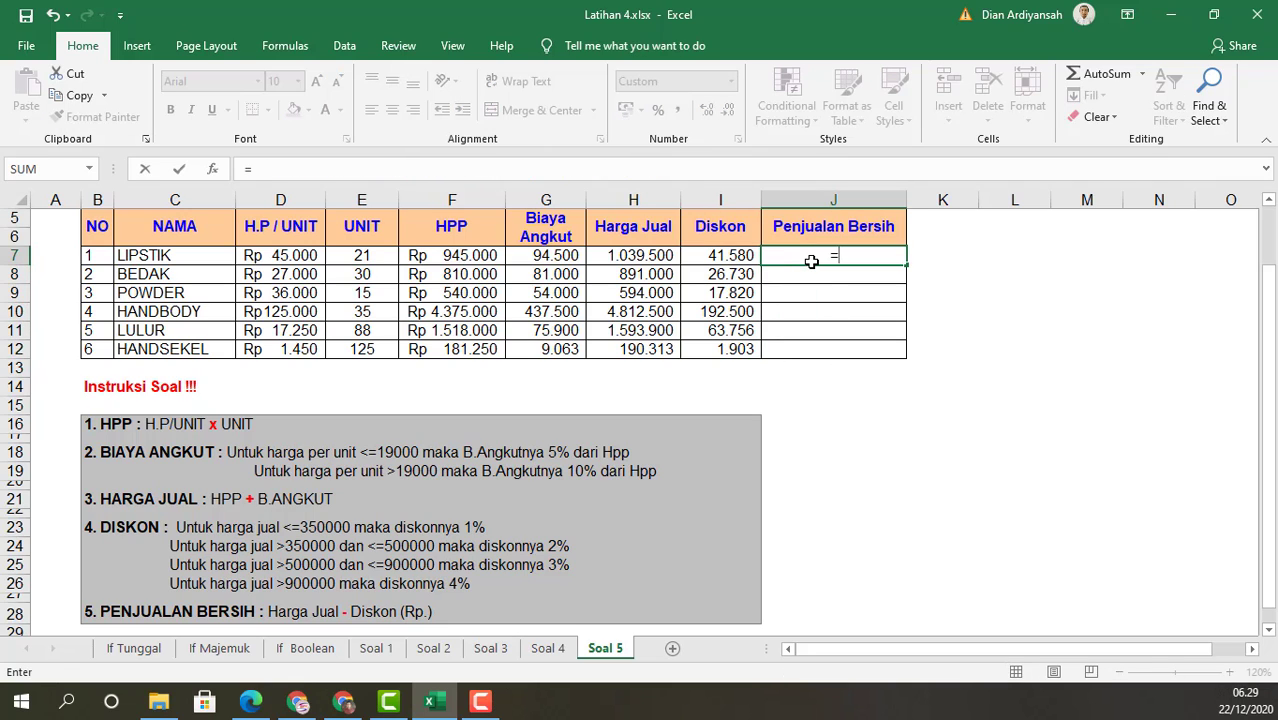
pyautogui.click(651, 258)
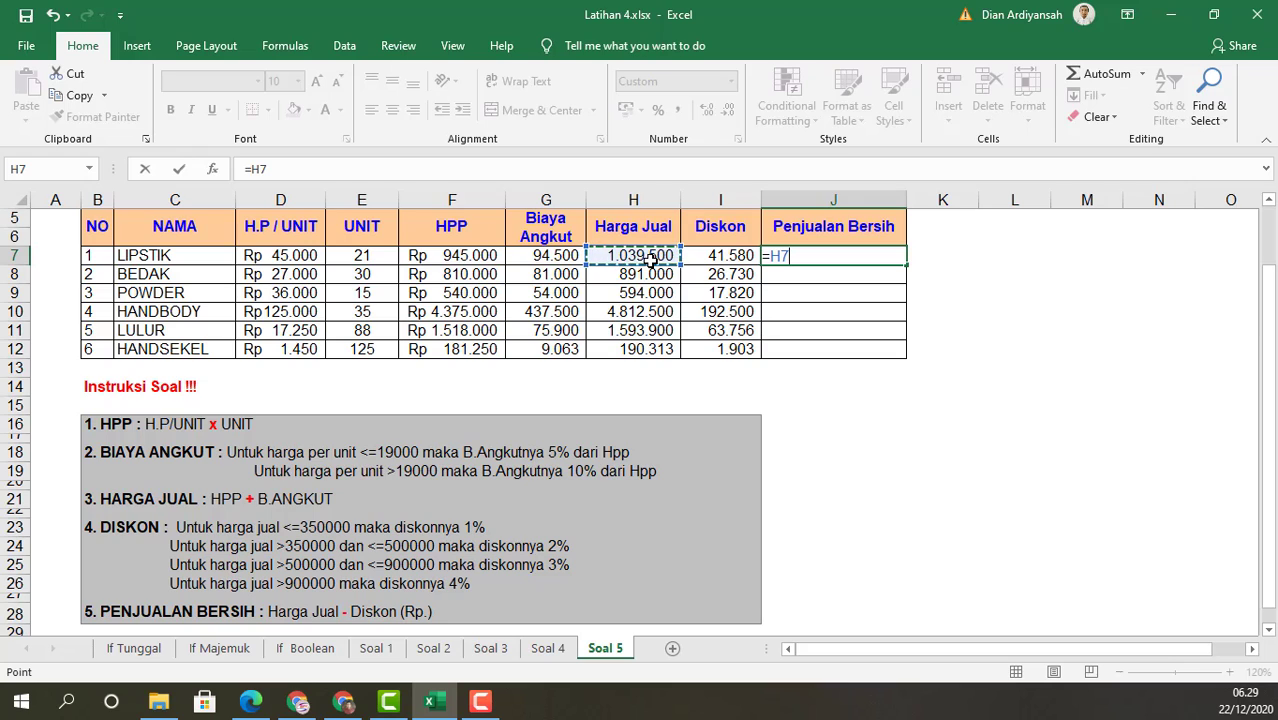
pyautogui.write('-')
pyautogui.click(709, 255)
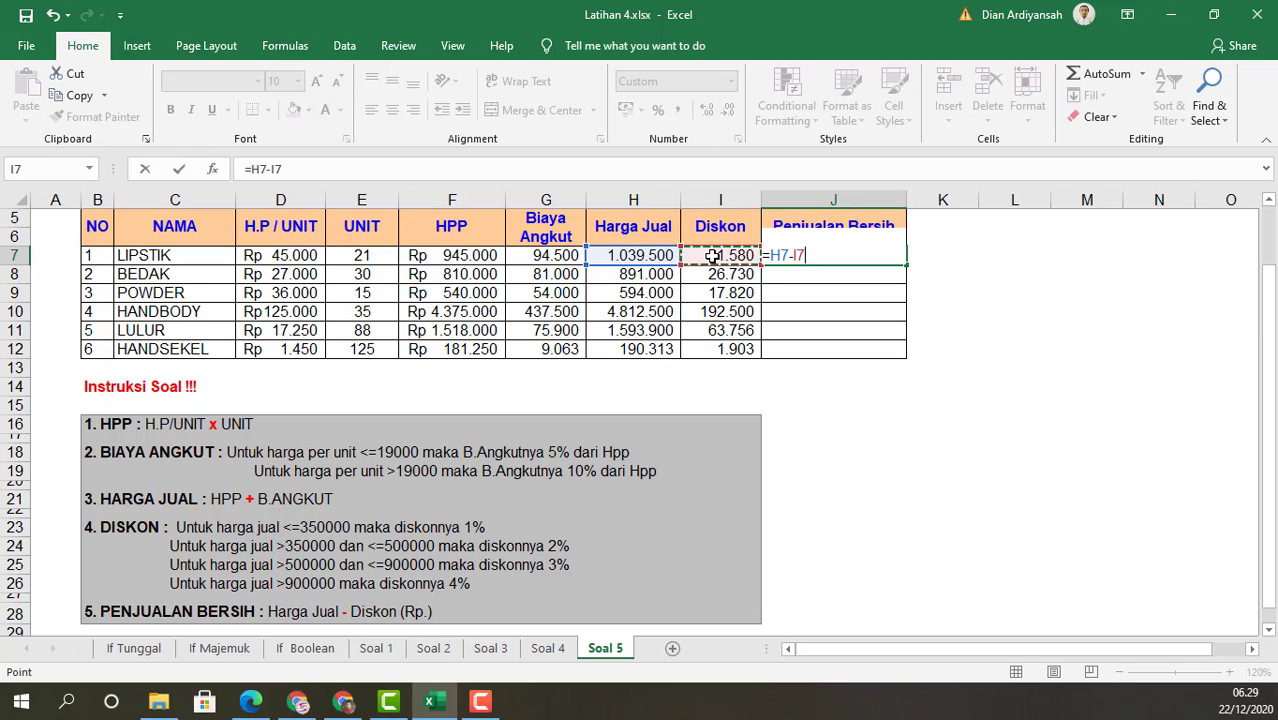
pyautogui.press('Return')
pyautogui.click(835, 256)
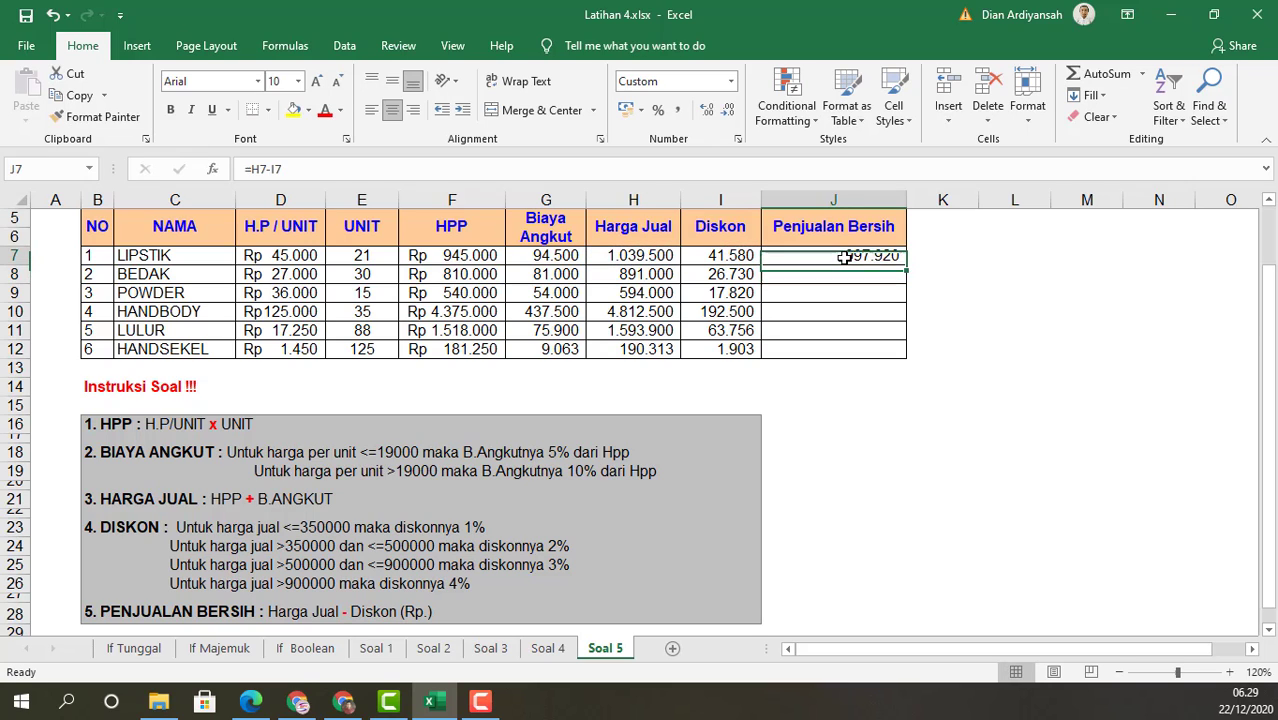
pyautogui.moveTo(906, 264); pyautogui.dragTo(899, 357)
pyautogui.click(1116, 404)
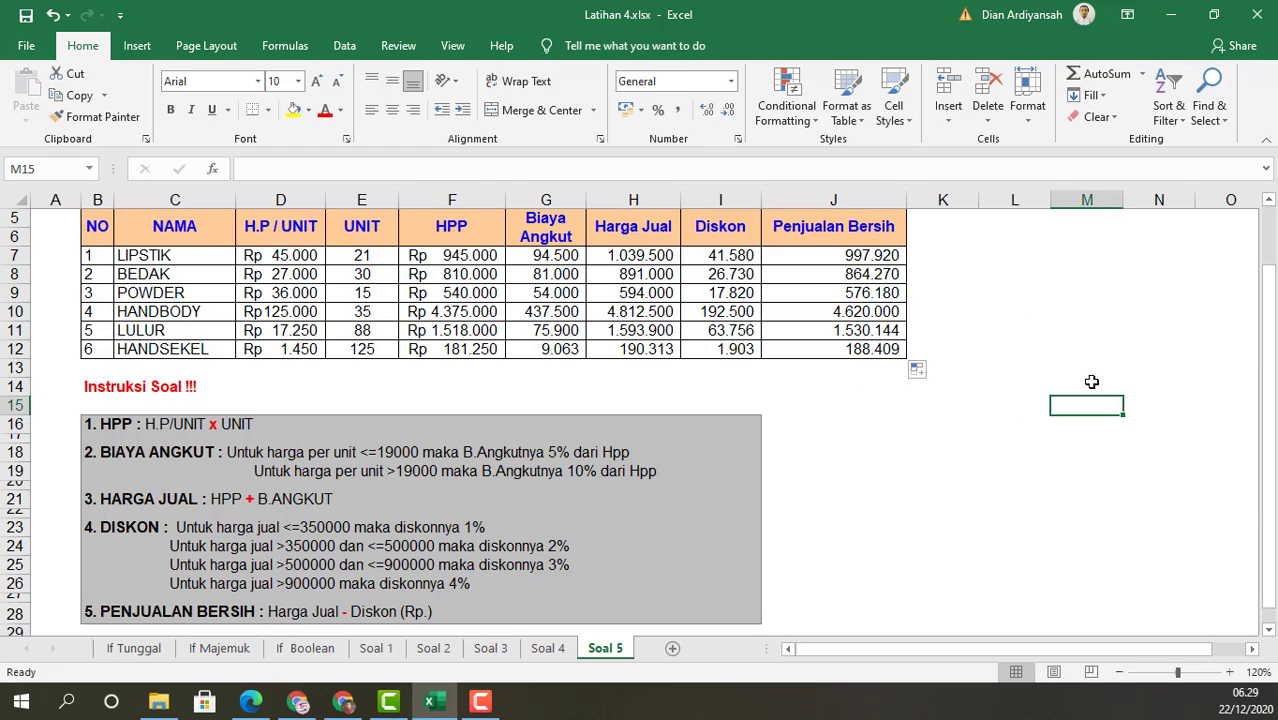
# Step: Format G7:J12 as Accounting with the Rp Indonesian currency symbol
pyautogui.moveTo(542, 257); pyautogui.dragTo(870, 350)
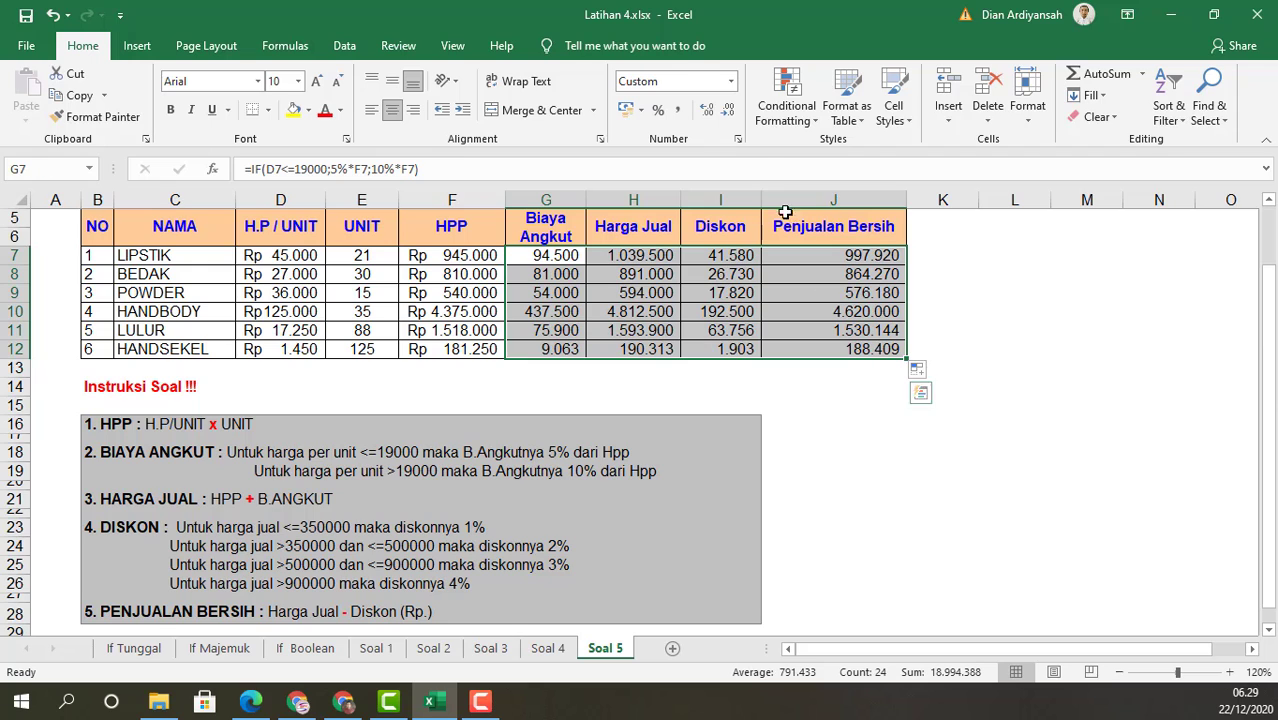
pyautogui.click(737, 138)
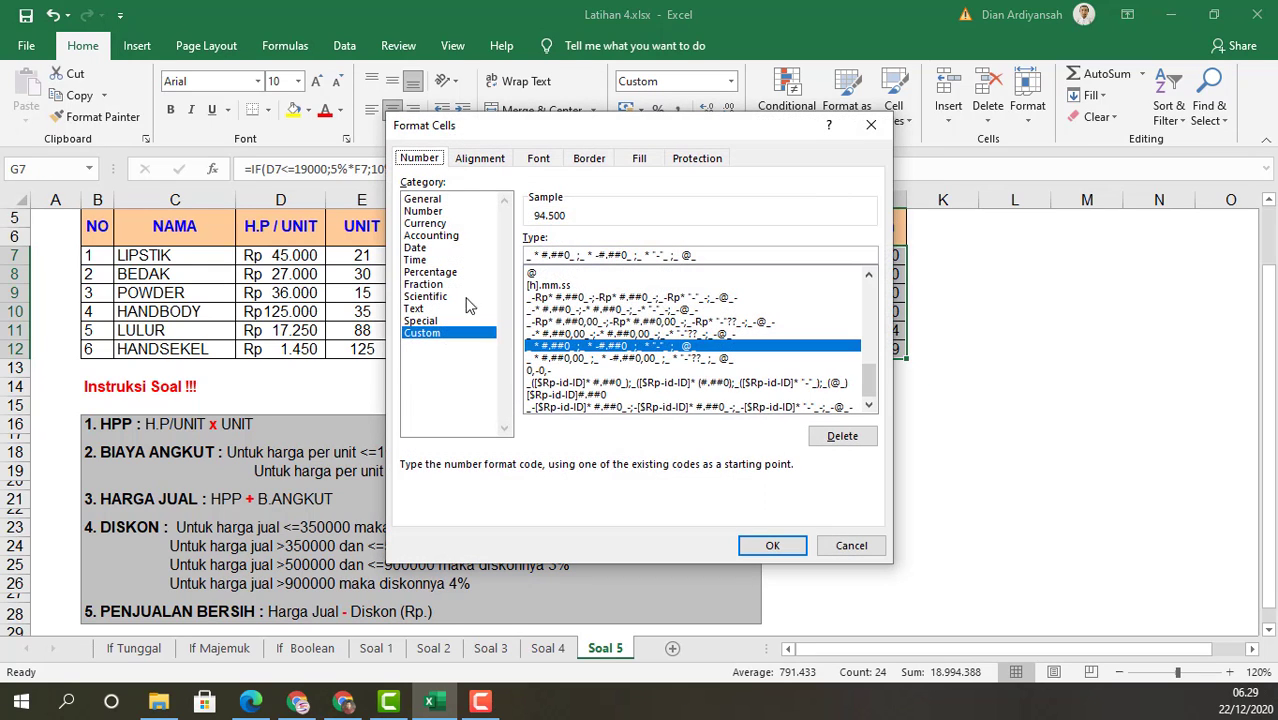
pyautogui.click(437, 249)
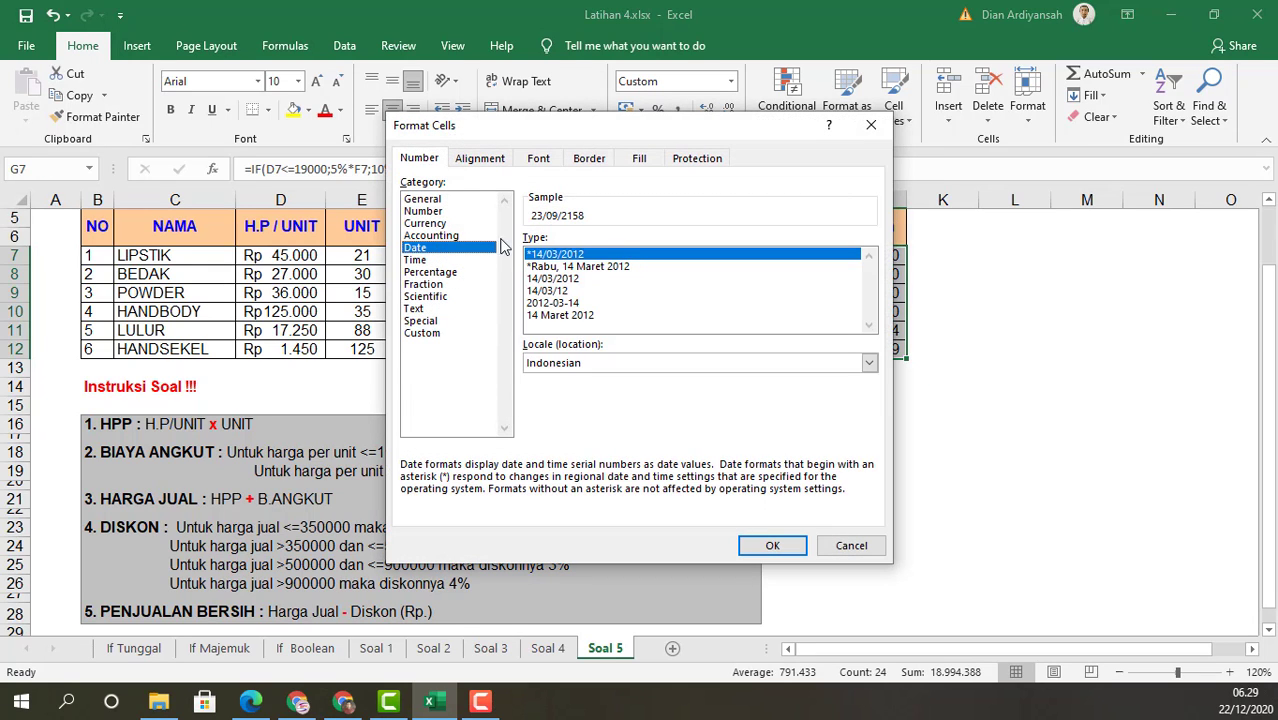
pyautogui.click(431, 236)
pyautogui.click(655, 264)
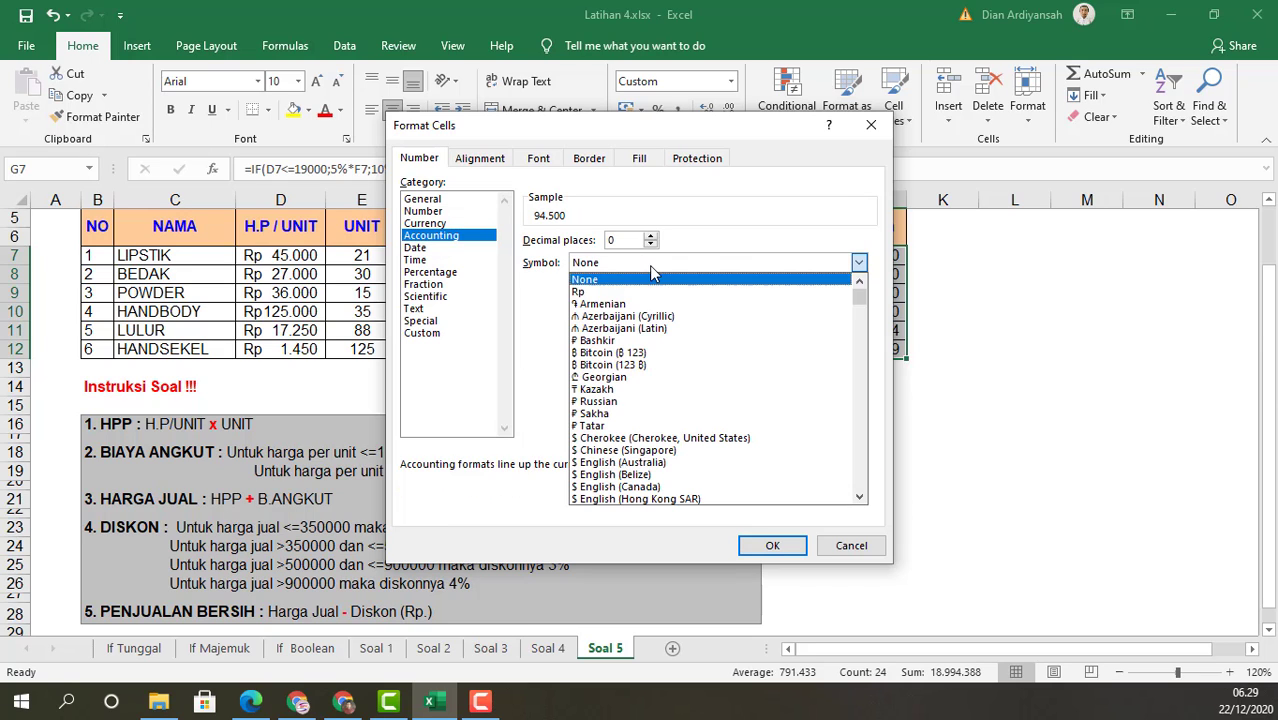
pyautogui.scroll(-10, 857, 375)
pyautogui.scroll(-10, 857, 375)
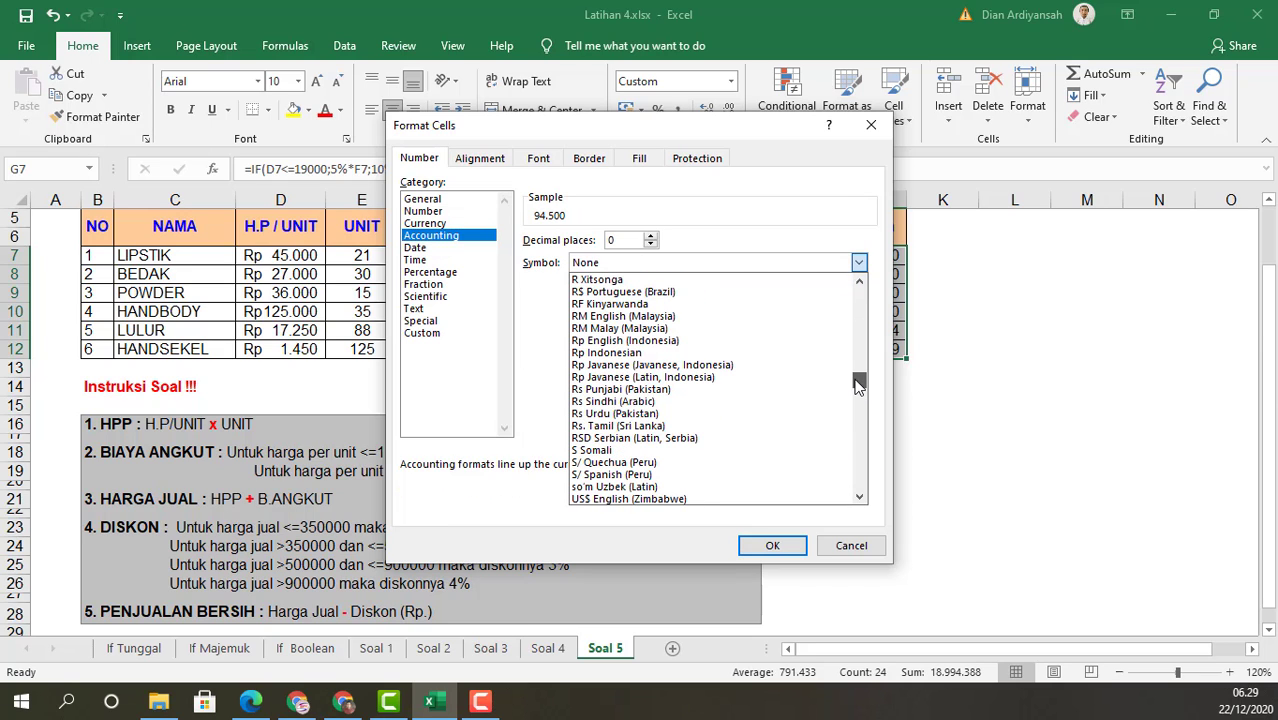
pyautogui.click(723, 362)
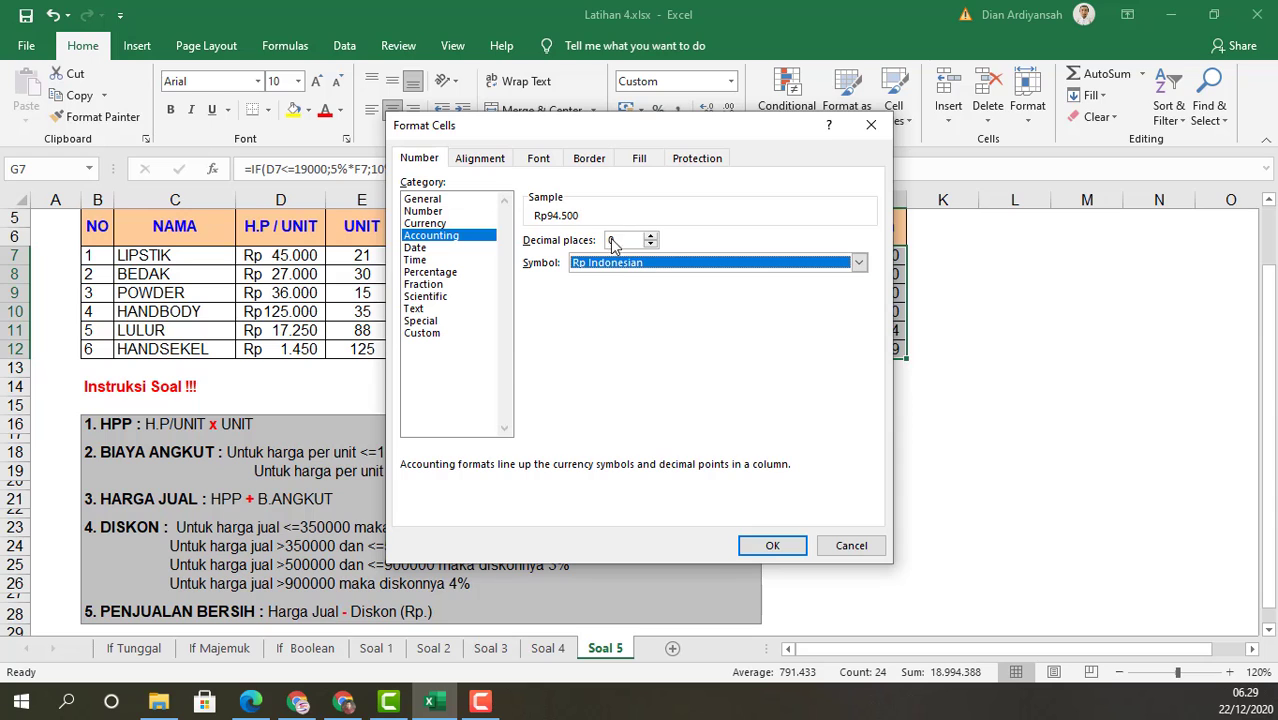
pyautogui.click(772, 545)
pyautogui.click(996, 544)
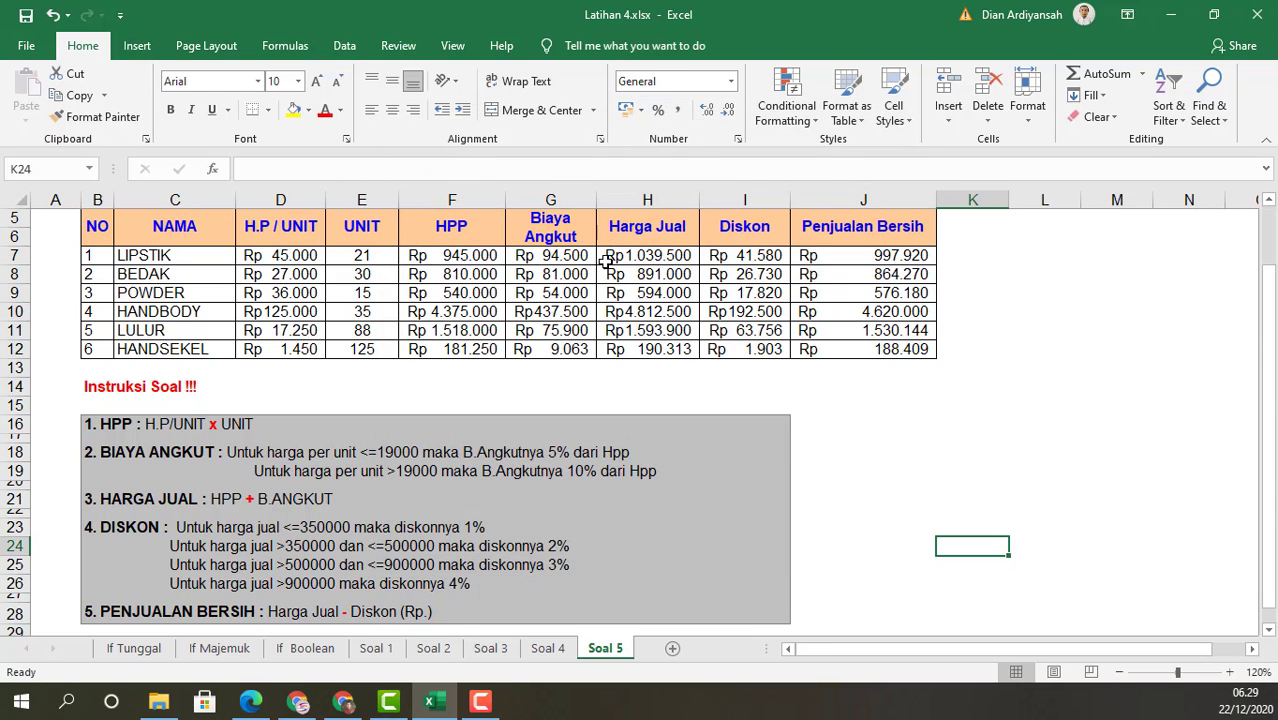
# Step: Widen the Harga Jual and Diskon columns slightly and look over the completed report
pyautogui.moveTo(697, 201); pyautogui.dragTo(703, 201)
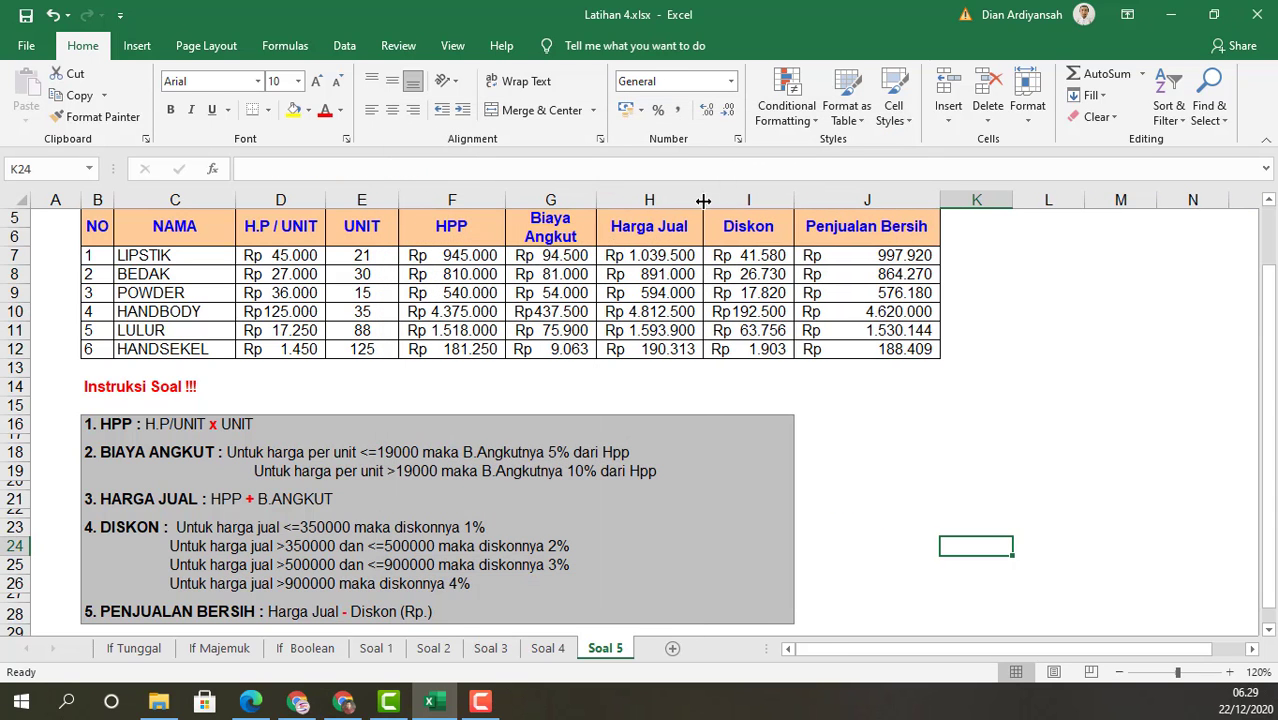
pyautogui.moveTo(790, 201); pyautogui.dragTo(799, 201)
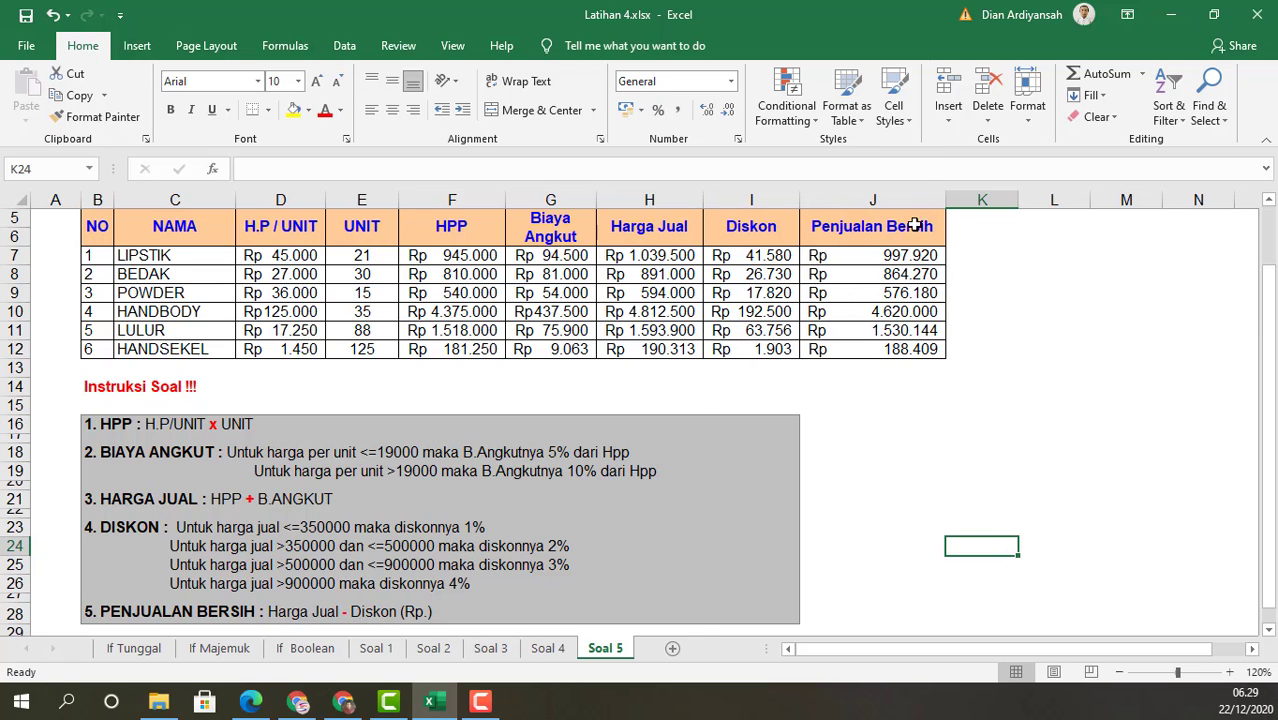
pyautogui.scroll(-3, 1040, 375)
pyautogui.scroll(4, 1047, 380)
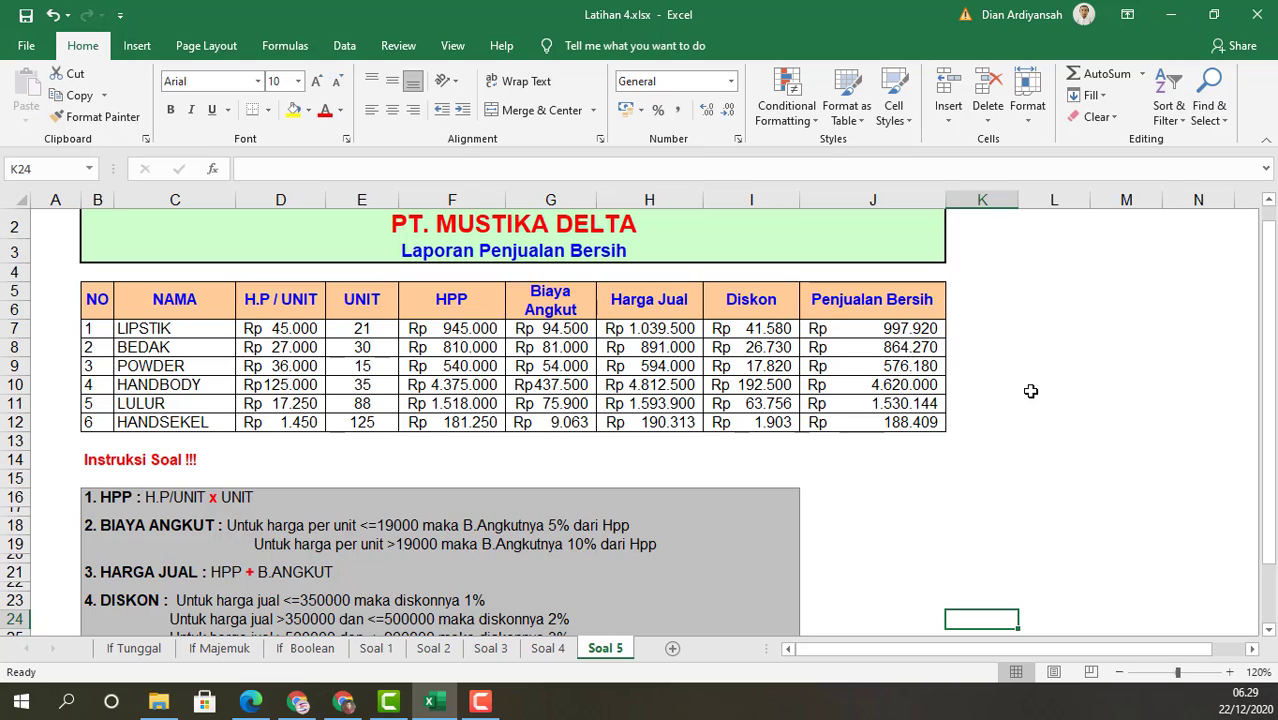
# Step: Shade the calculated cells F7:J12 light olive green and widen the Biaya Angkut column slightly
pyautogui.click(466, 422)
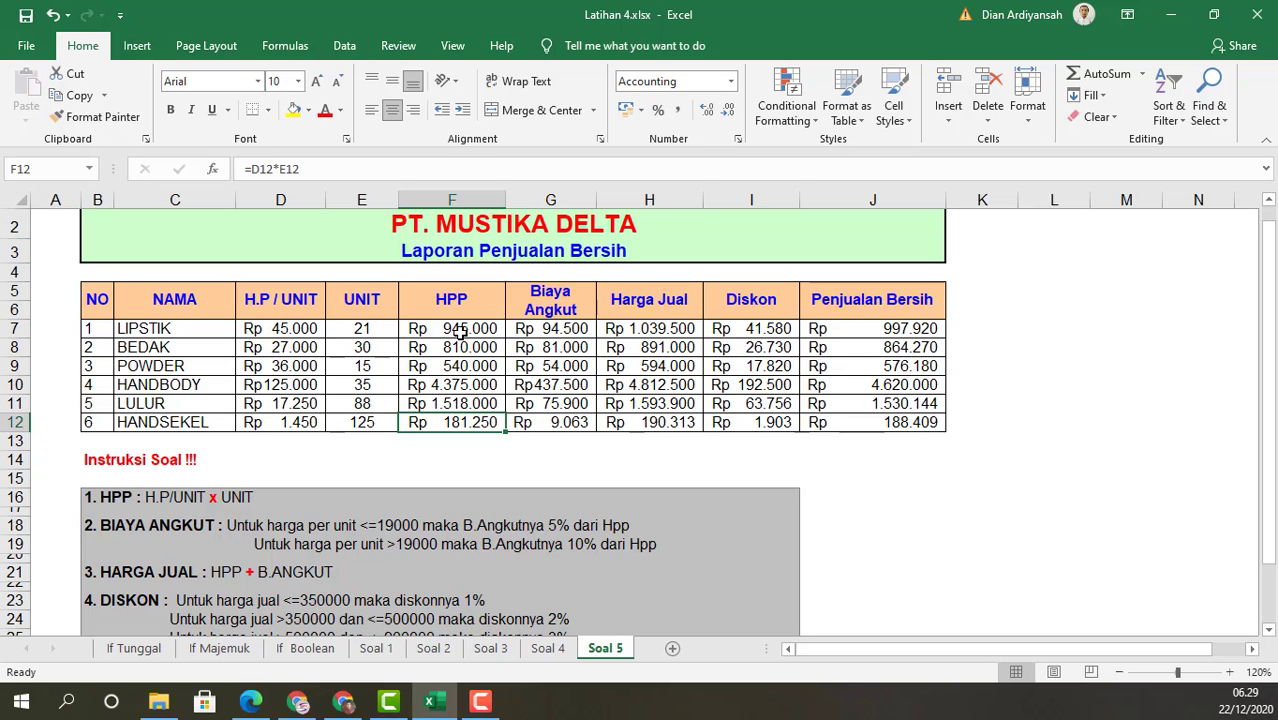
pyautogui.moveTo(459, 332); pyautogui.dragTo(866, 422)
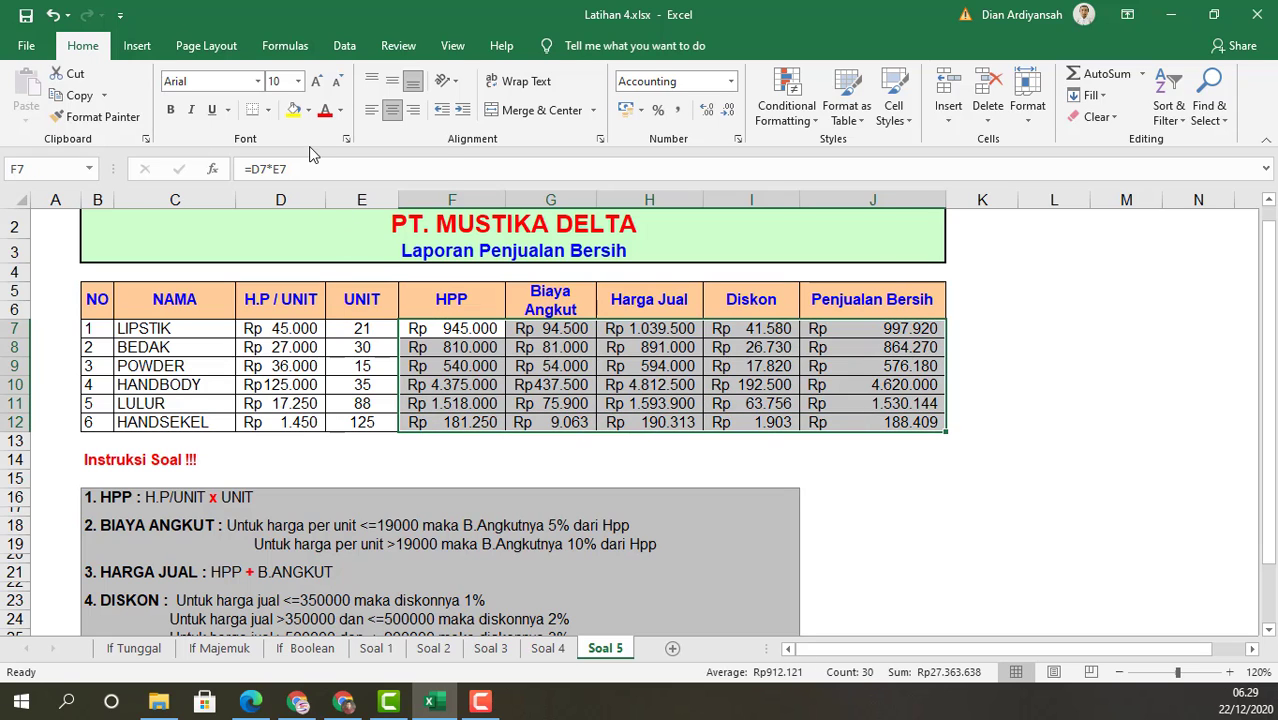
pyautogui.click(308, 110)
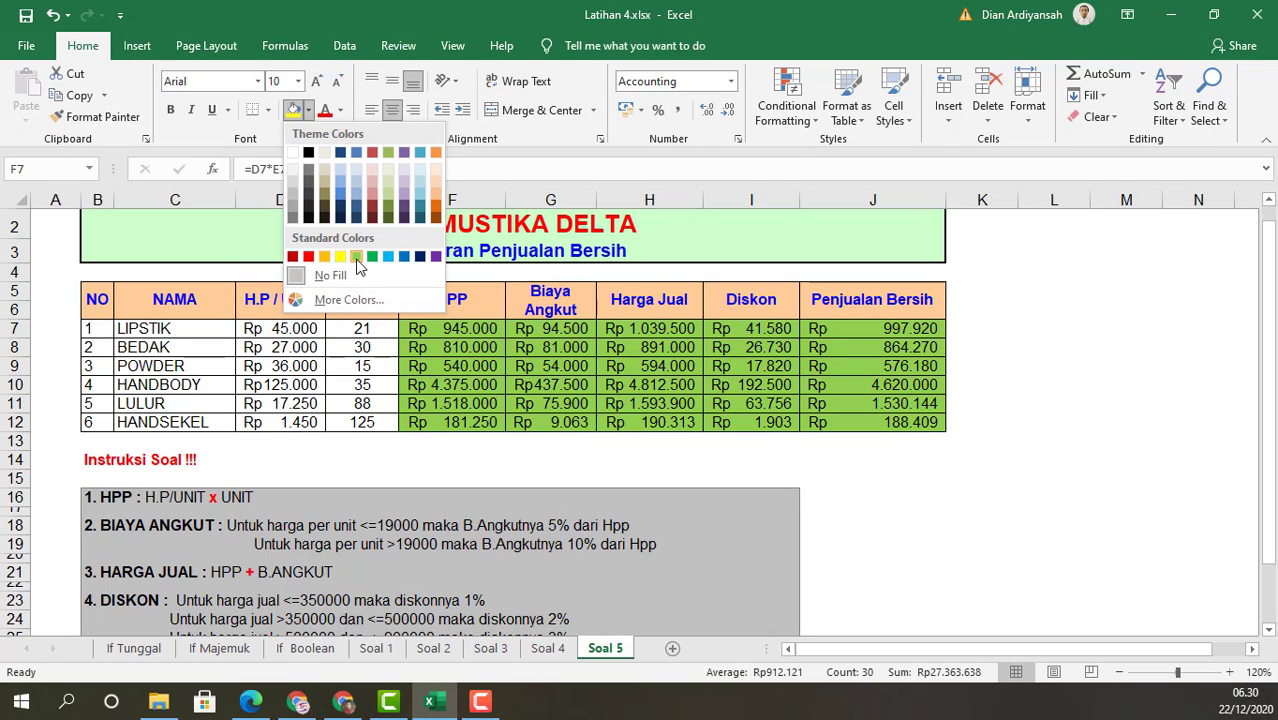
pyautogui.click(389, 182)
pyautogui.click(1080, 383)
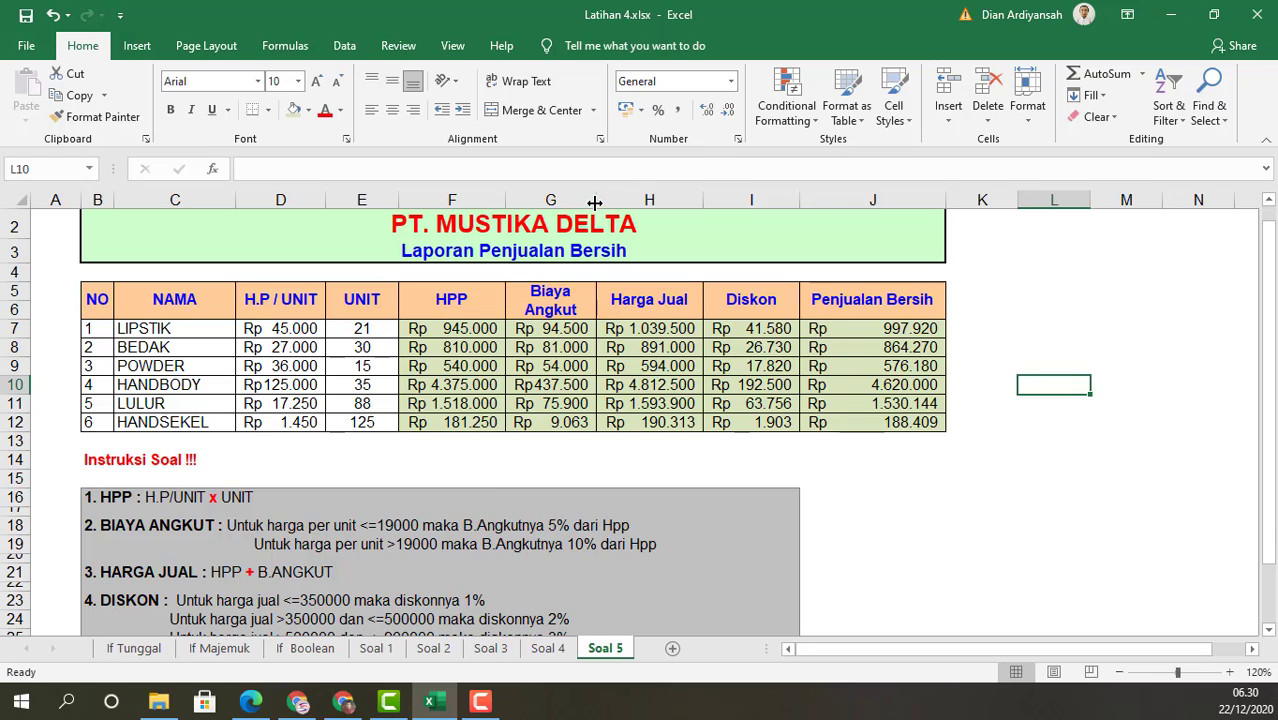
pyautogui.moveTo(594, 203); pyautogui.dragTo(601, 203)
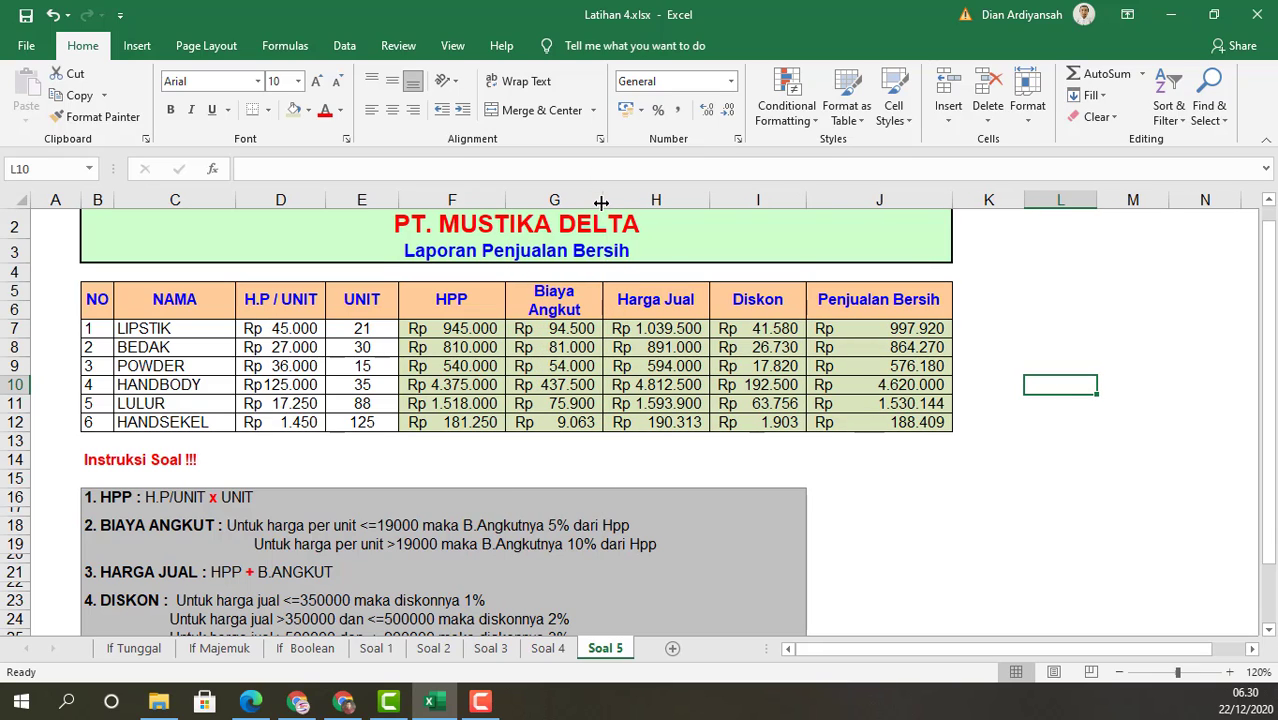